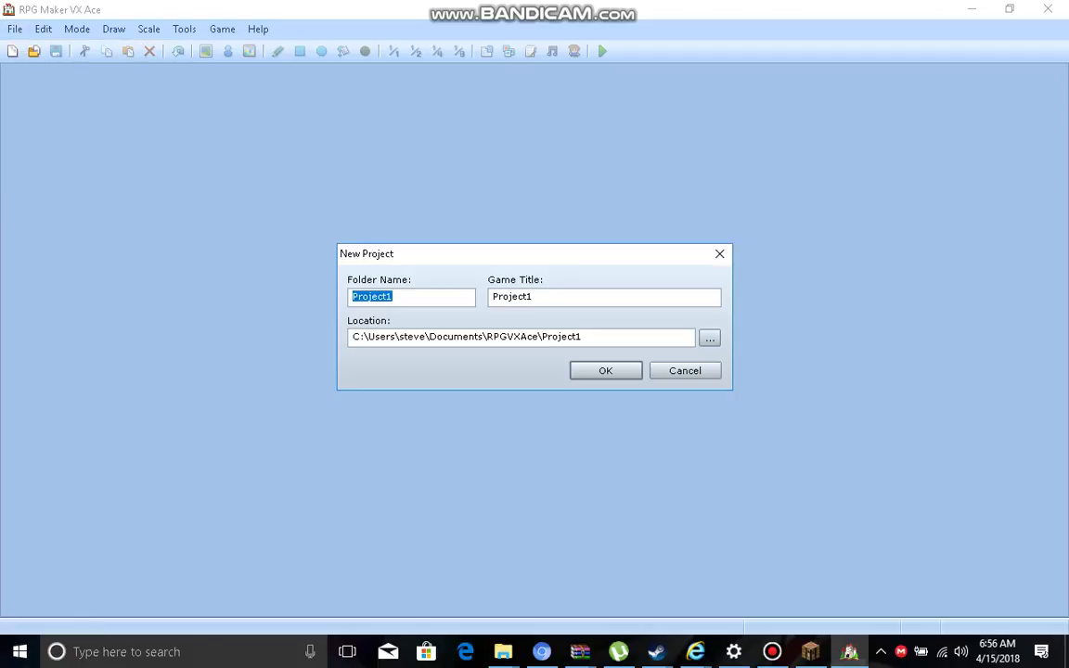
pyautogui.press('BackSpace')
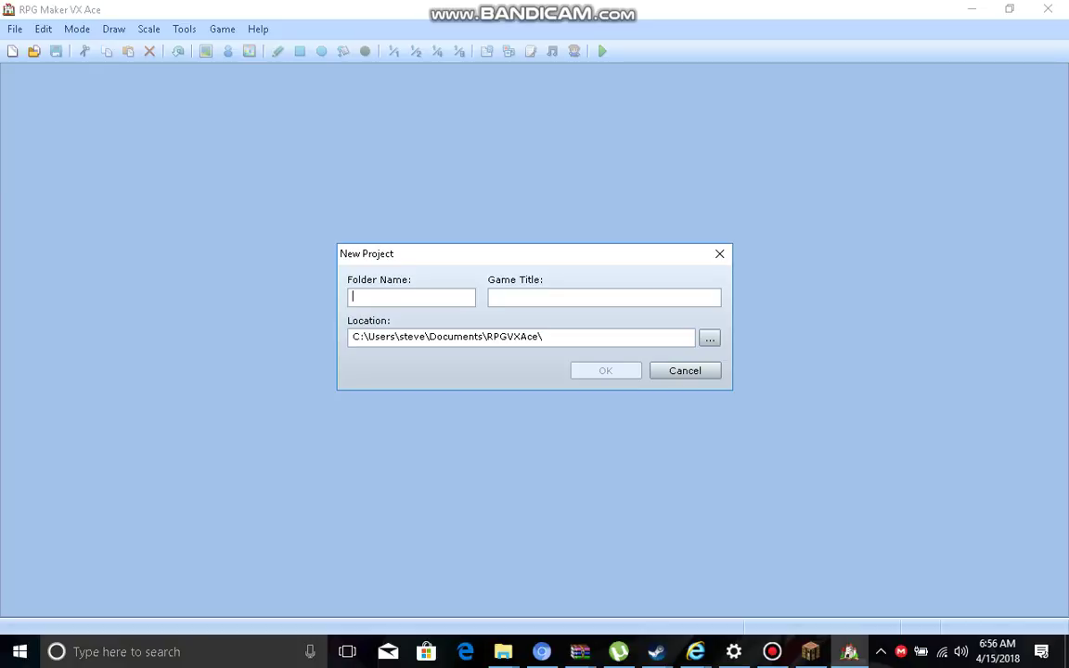
pyautogui.write('N')
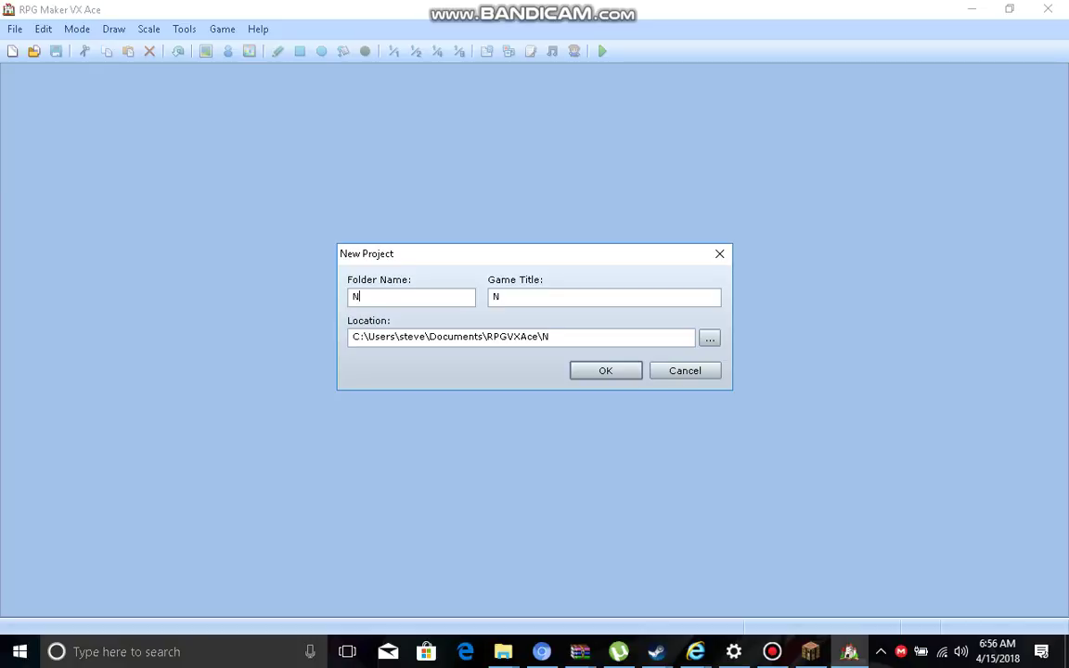
pyautogui.write('O SLEEP')
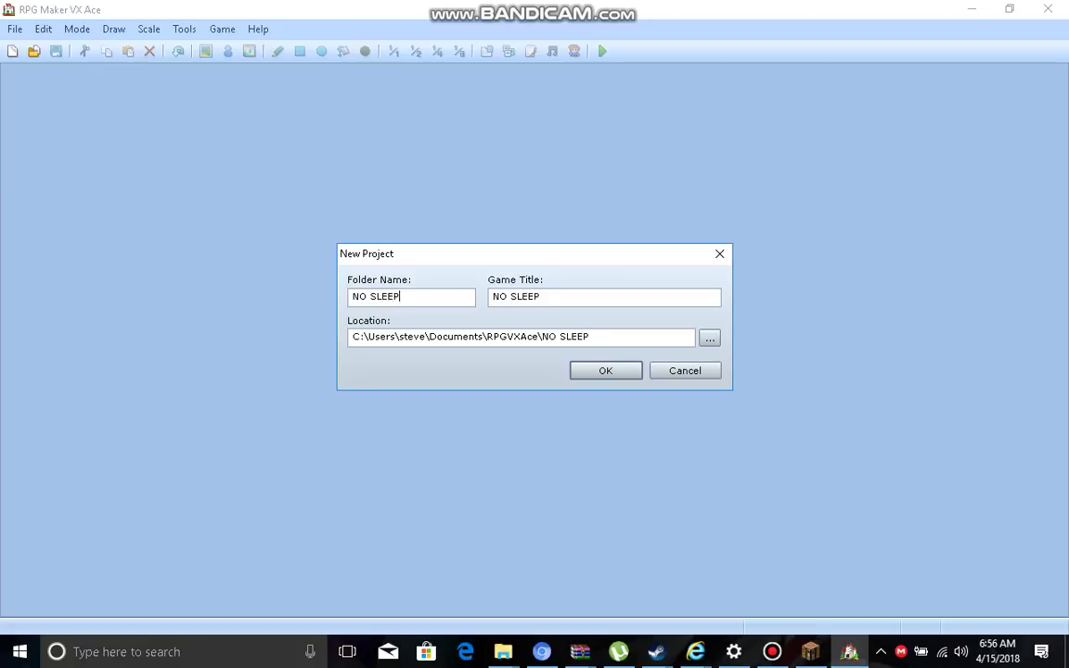
pyautogui.press('BackSpace')
pyautogui.press('BackSpace')
pyautogui.press('BackSpace')
pyautogui.press('BackSpace')
pyautogui.press('BackSpace')
pyautogui.press('BackSpace')
pyautogui.press('BackSpace')
pyautogui.press('BackSpace')
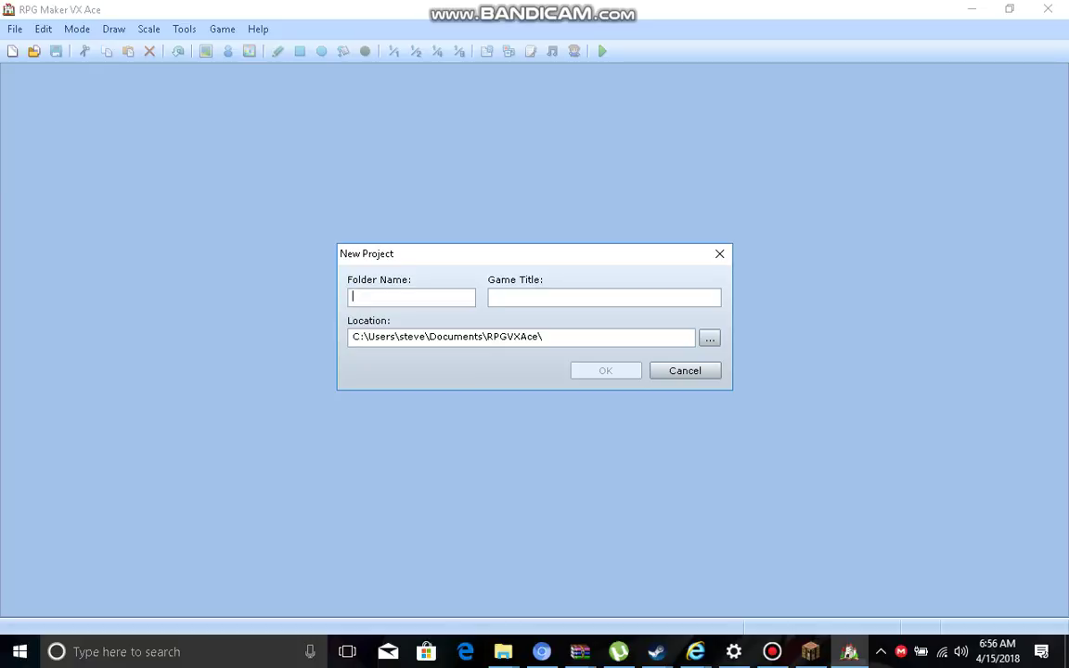
pyautogui.write('S')
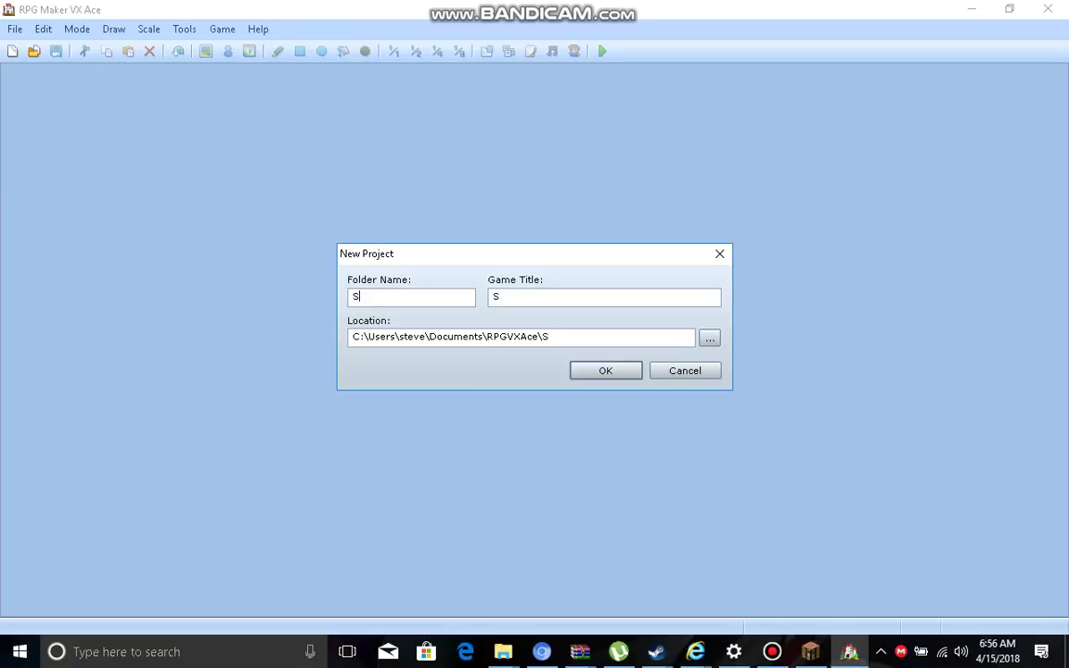
pyautogui.write('A')
pyautogui.press('BackSpace')
pyautogui.press('BackSpace')
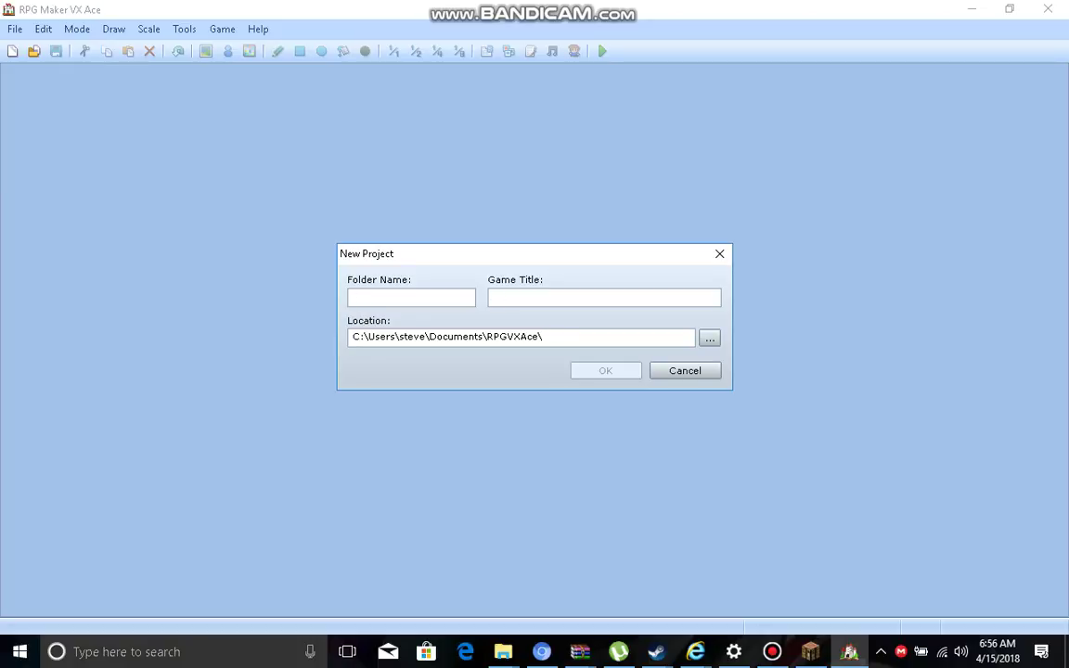
# Create the new project with the folder name THE GAME.EXE and the game title THE GAME
pyautogui.write('THE')
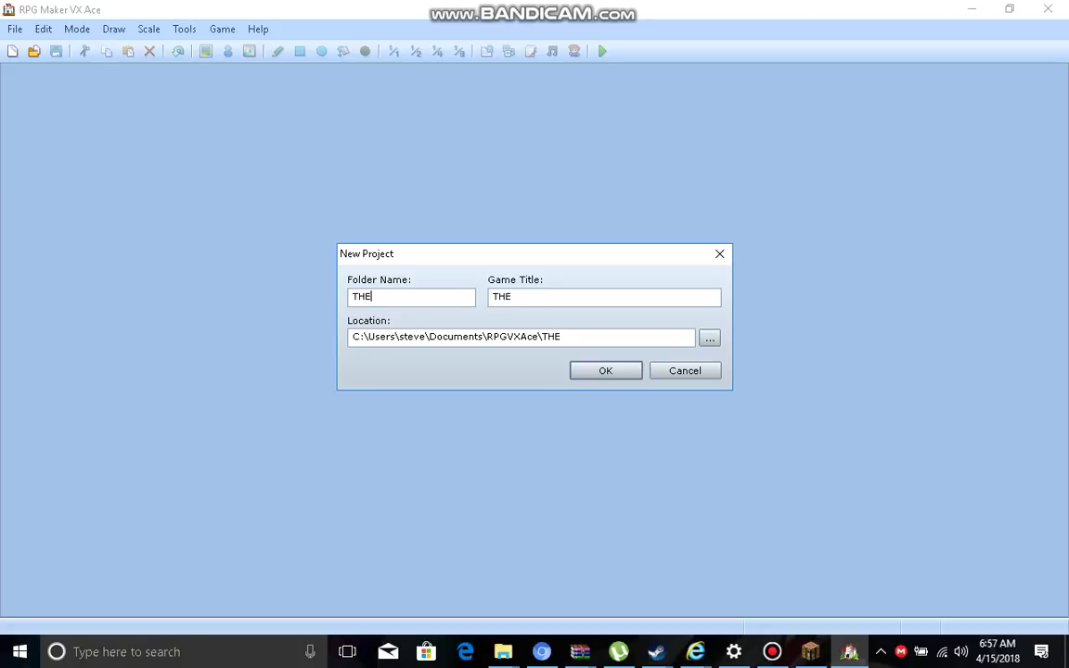
pyautogui.write(' GAME.EXE')
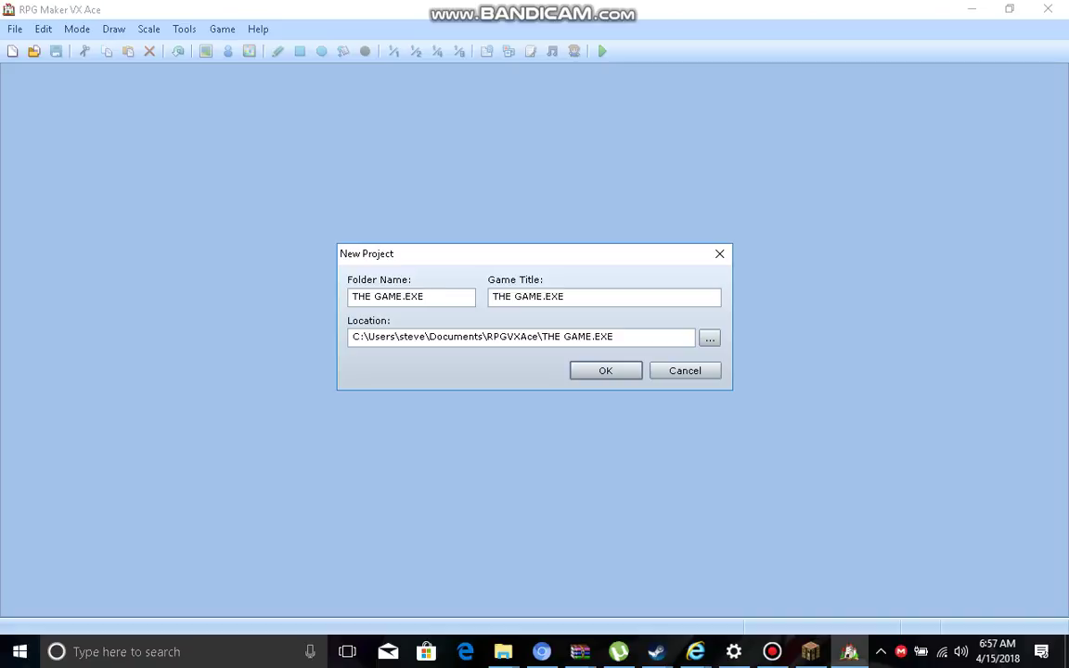
pyautogui.press('Tab')
pyautogui.press('End')
pyautogui.press('BackSpace')
pyautogui.press('BackSpace')
pyautogui.press('BackSpace')
pyautogui.press('BackSpace')
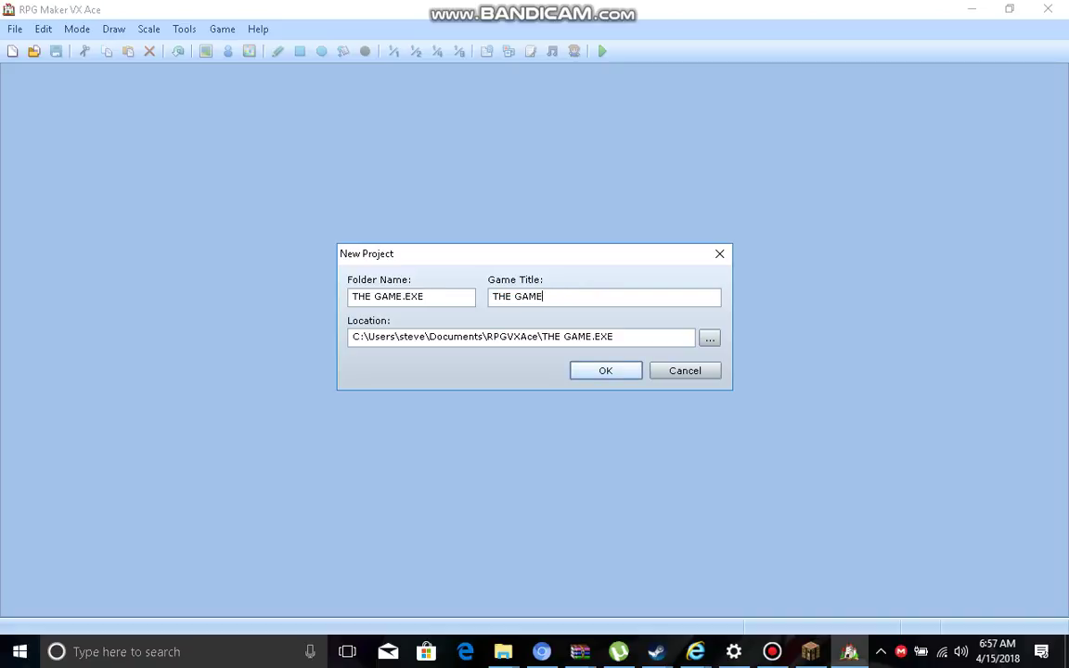
pyautogui.press('Return')
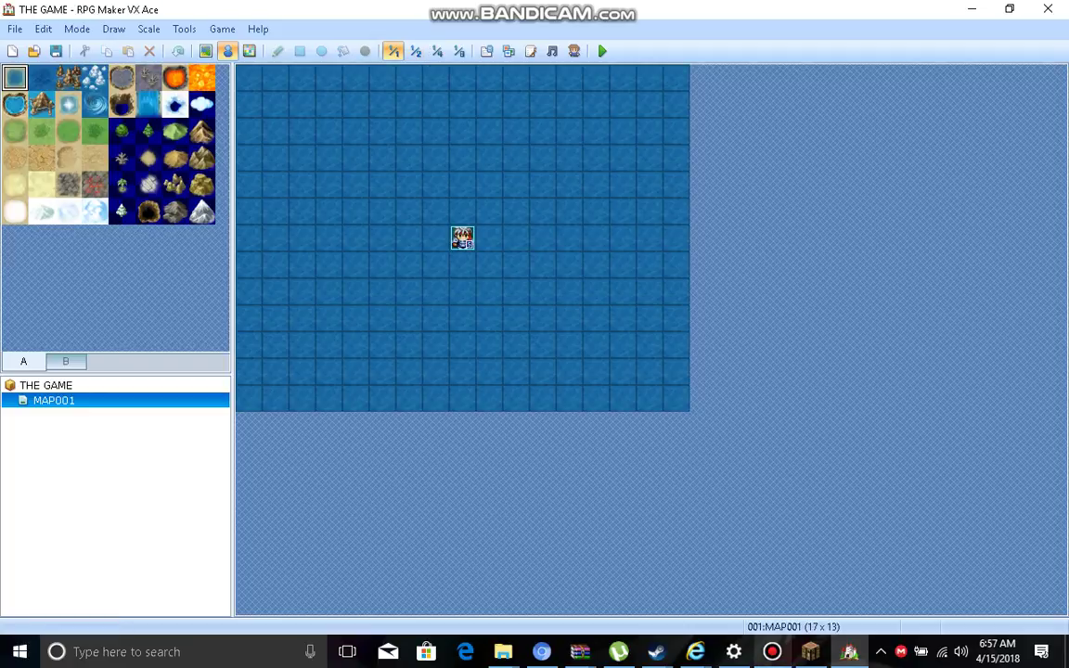
pyautogui.press('super+d')
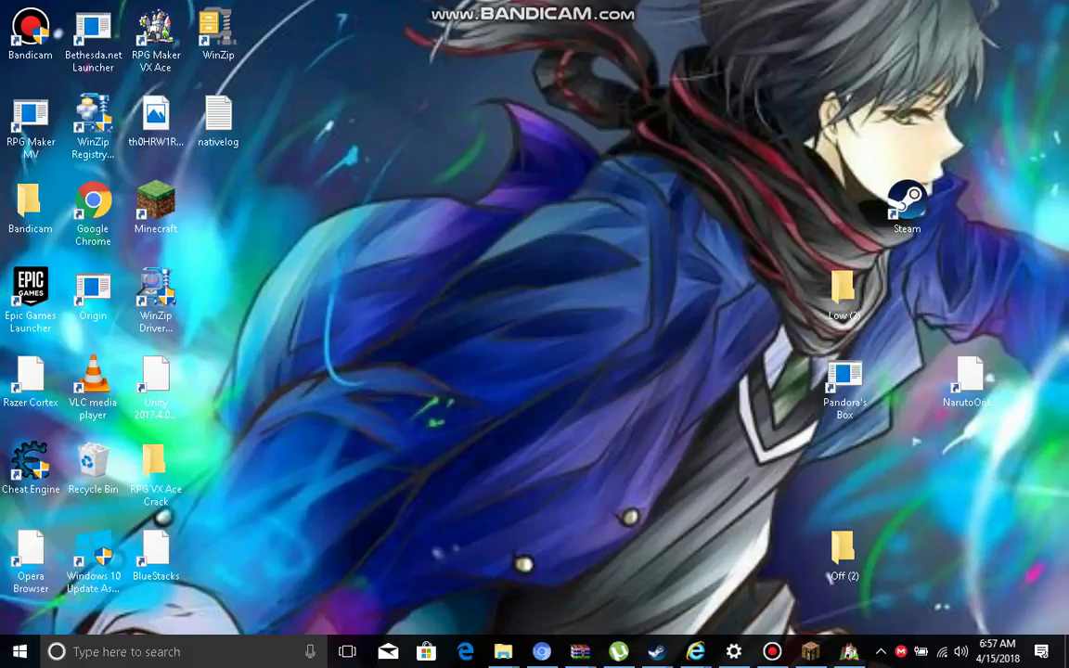
pyautogui.moveTo(810, 651)
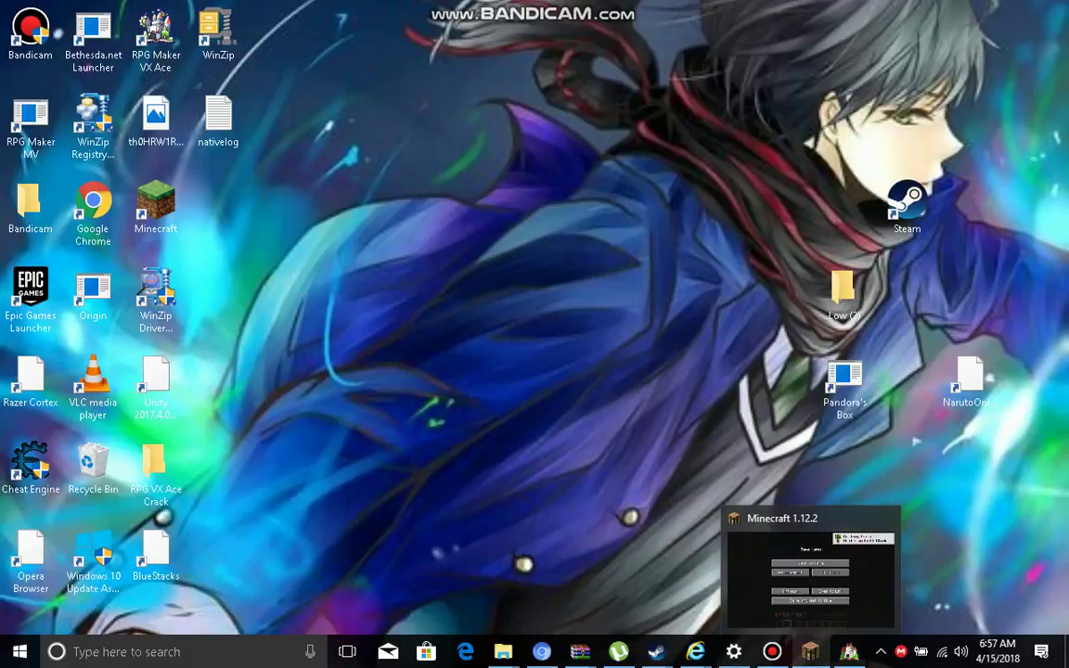
pyautogui.click(849, 652)
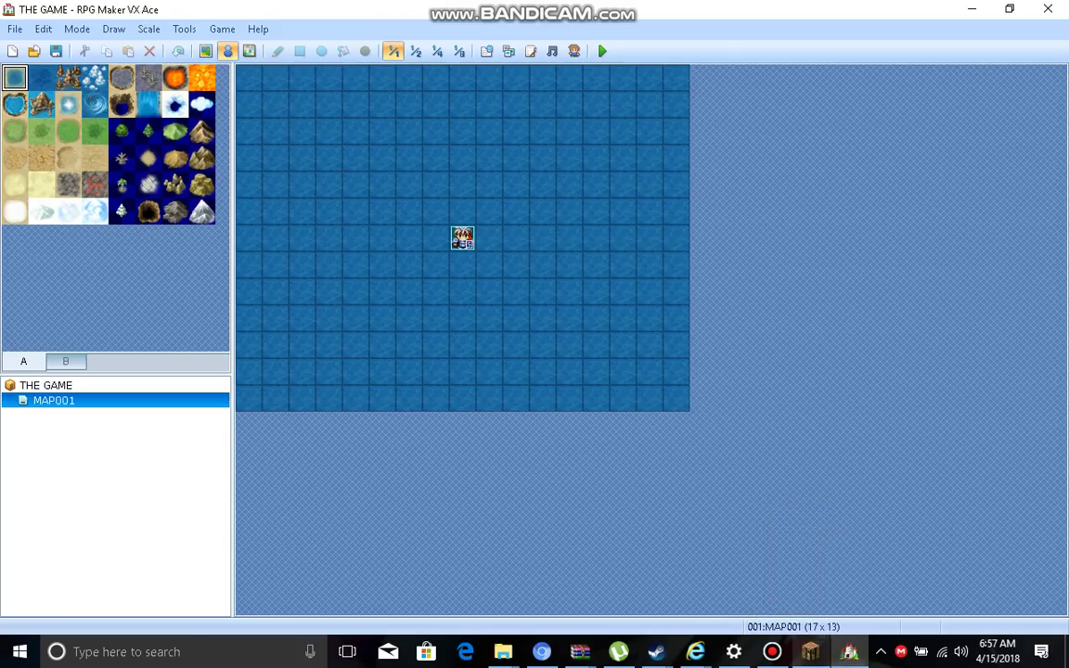
pyautogui.click(771, 652)
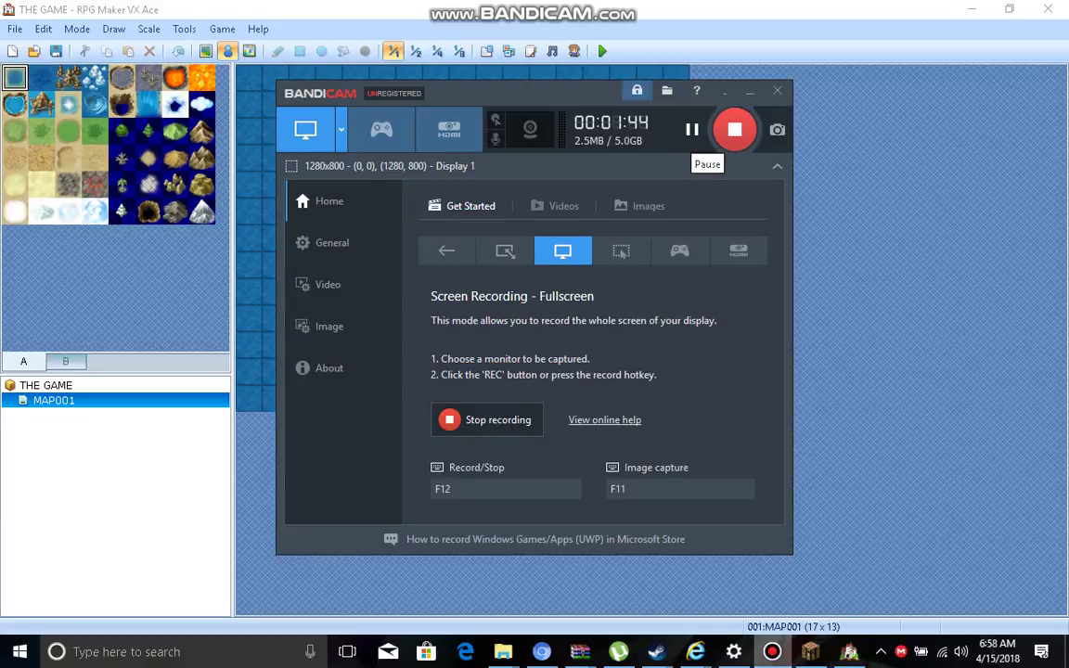
pyautogui.click(750, 91)
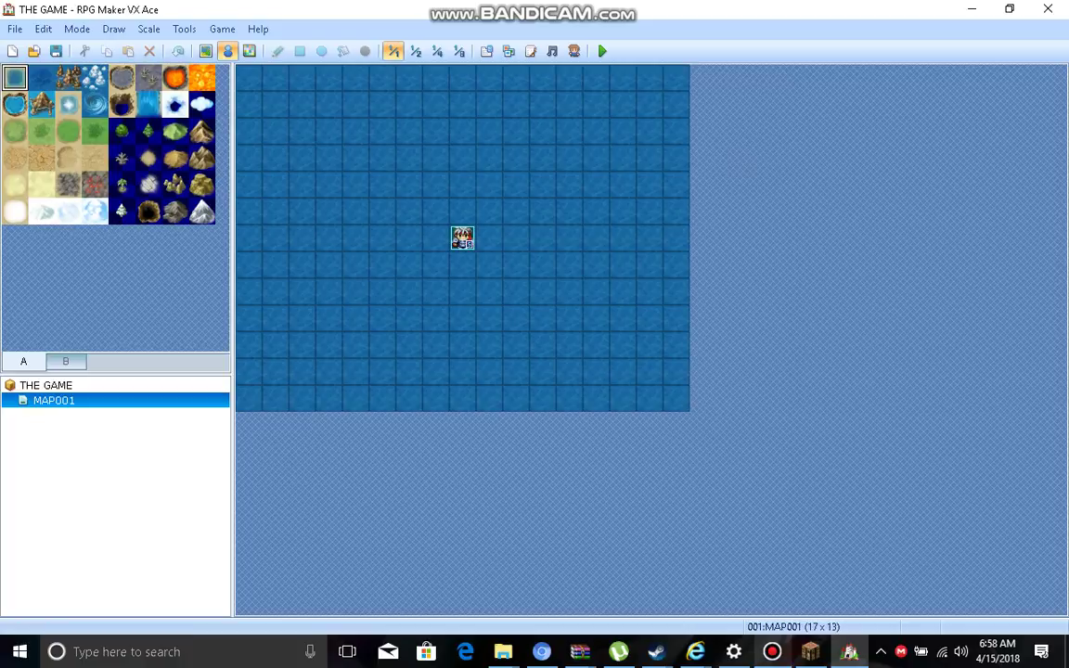
# Open the properties of MAP001 and set the map's name to INTRO
pyautogui.rightClick(126, 401)
pyautogui.click(186, 413)
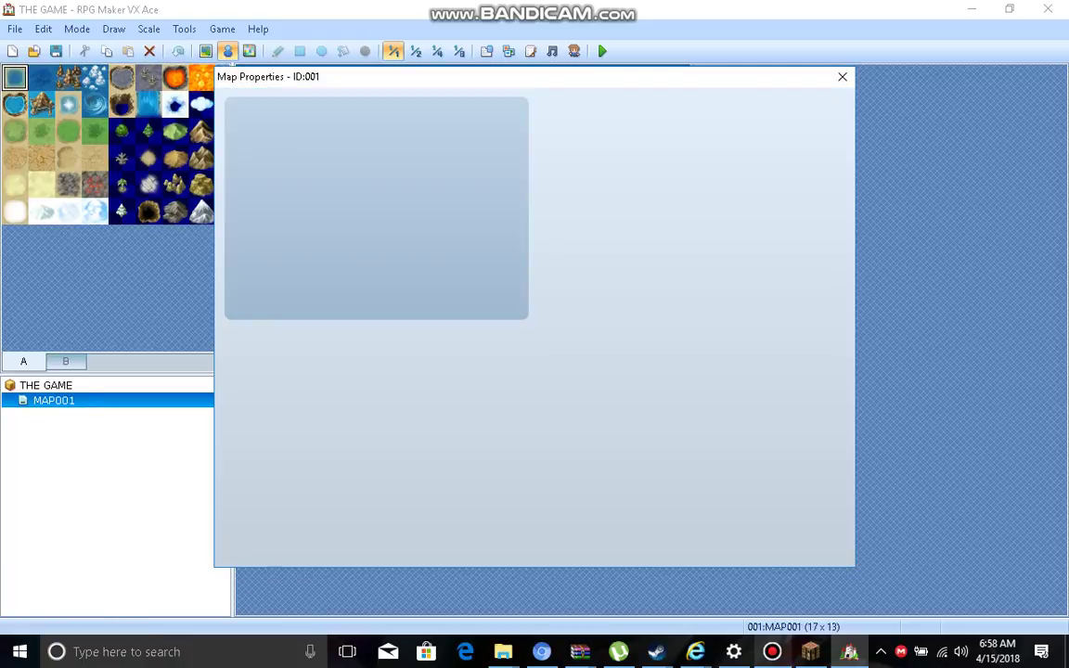
pyautogui.press('BackSpace')
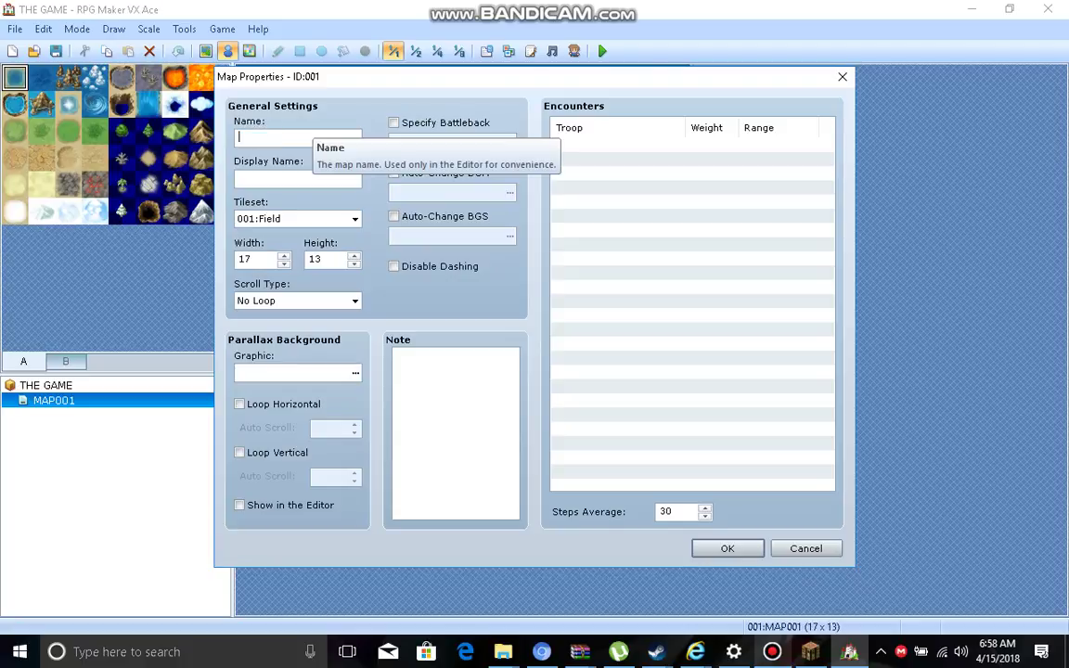
pyautogui.write('INTRO')
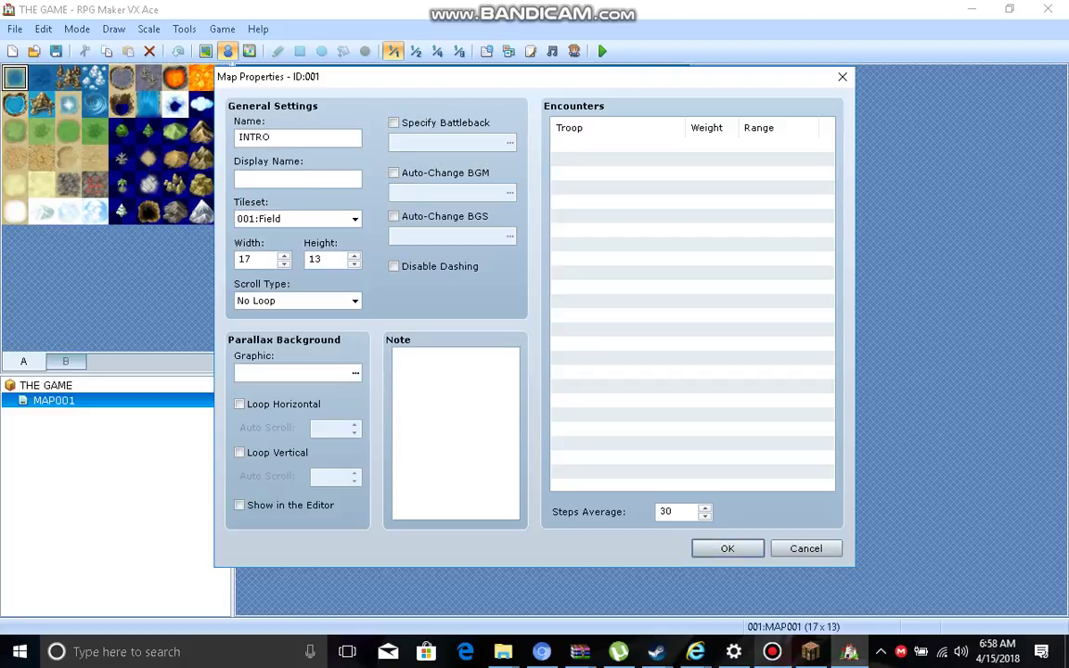
# Enable Auto-Change BGM for the map and preview the Battle8 track
pyautogui.click(393, 172)
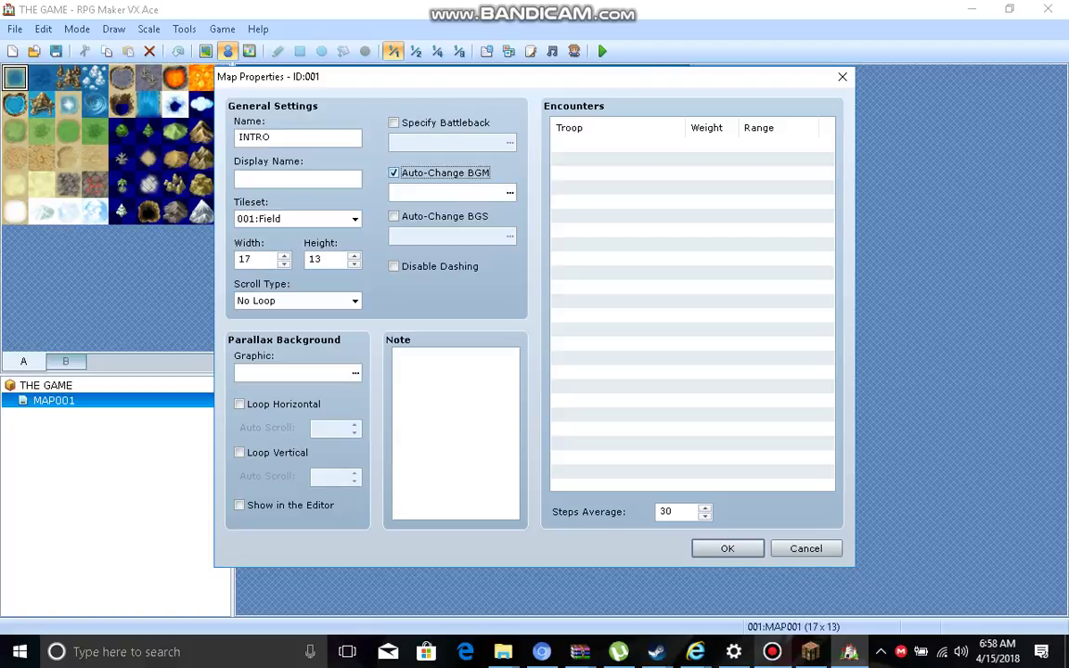
pyautogui.click(509, 192)
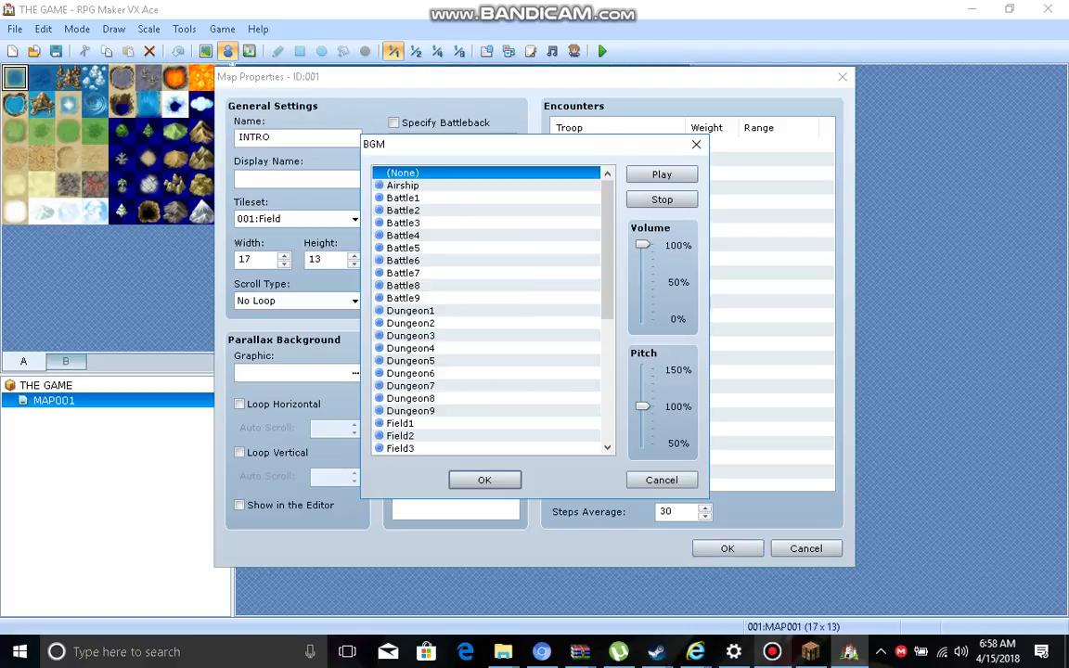
pyautogui.click(403, 285)
pyautogui.click(661, 173)
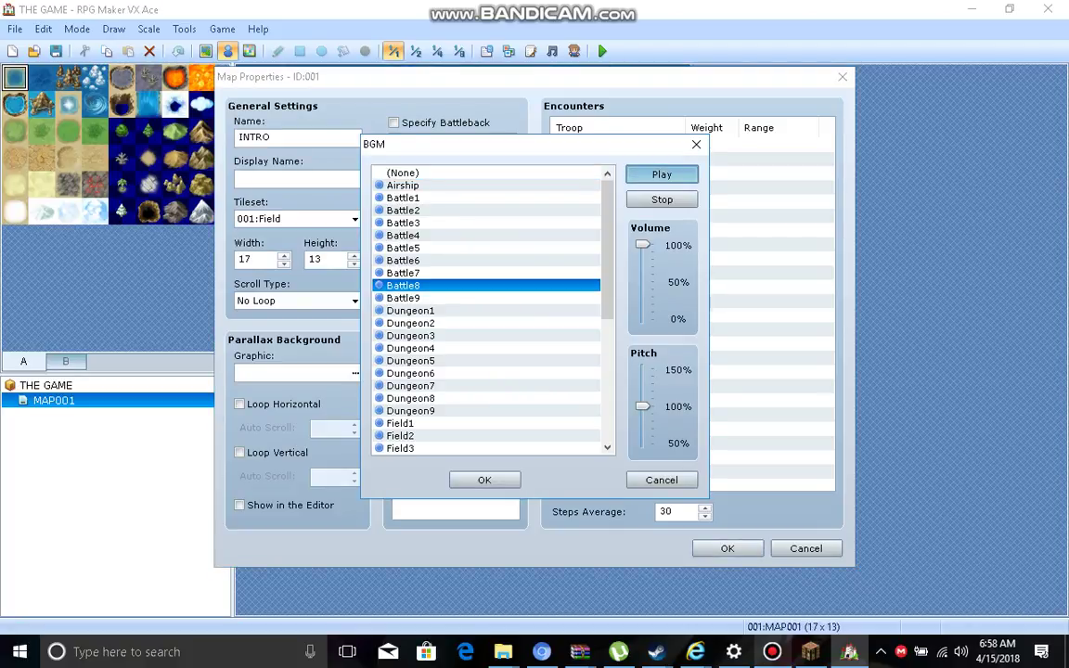
pyautogui.click(661, 199)
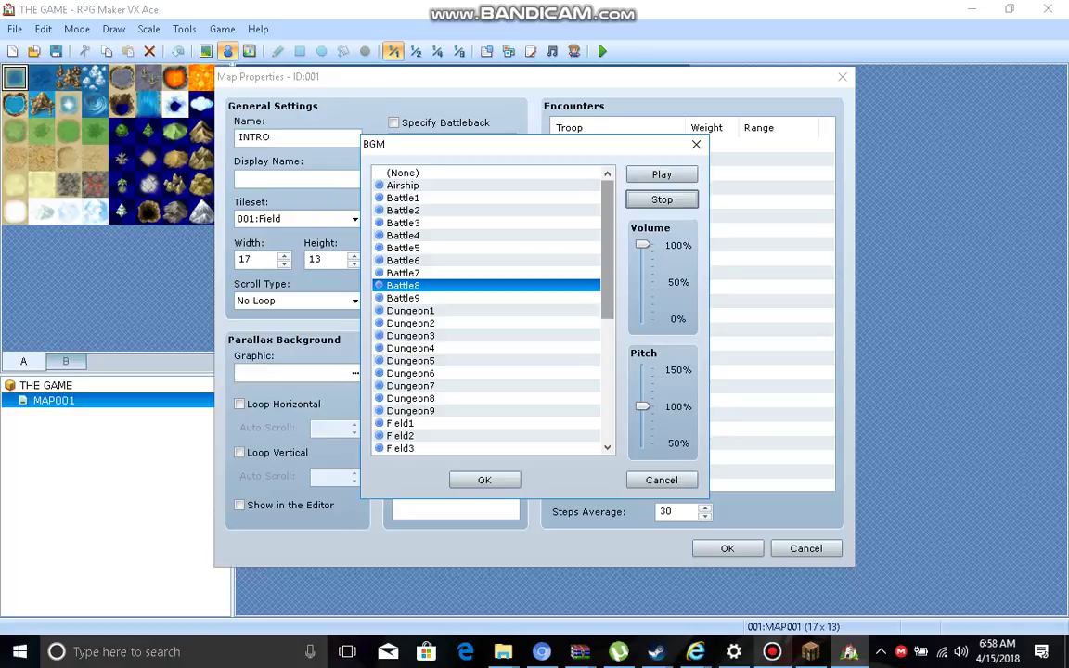
# Preview the Theme3 track, and apply Theme1 as the map's automatic background music
pyautogui.moveTo(606, 249); pyautogui.dragTo(606, 370)
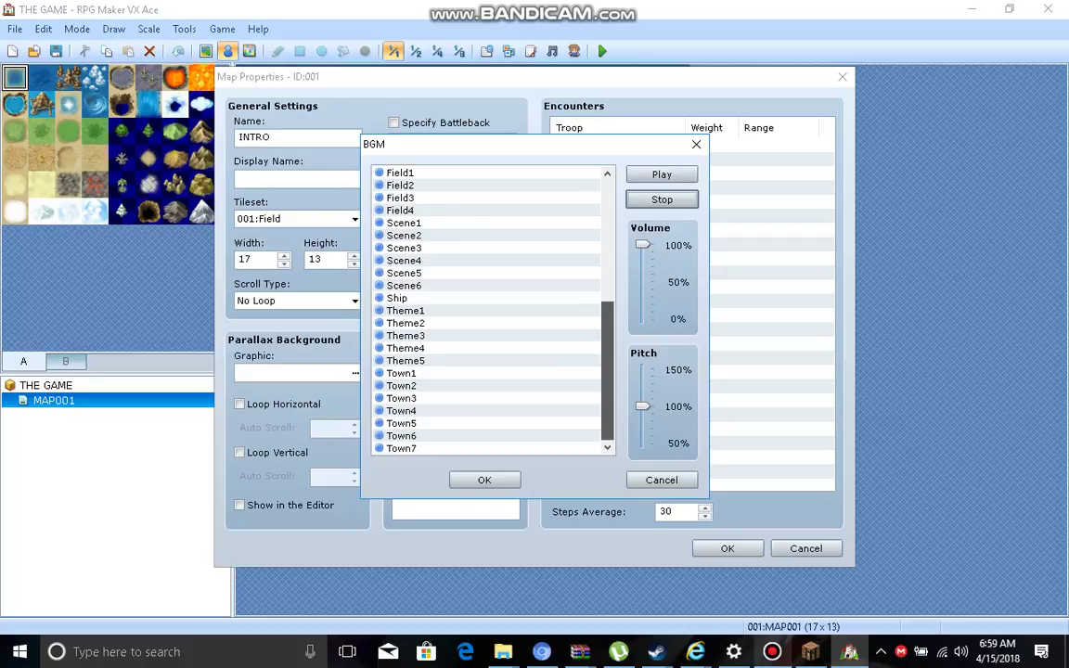
pyautogui.scroll(4, 489, 310)
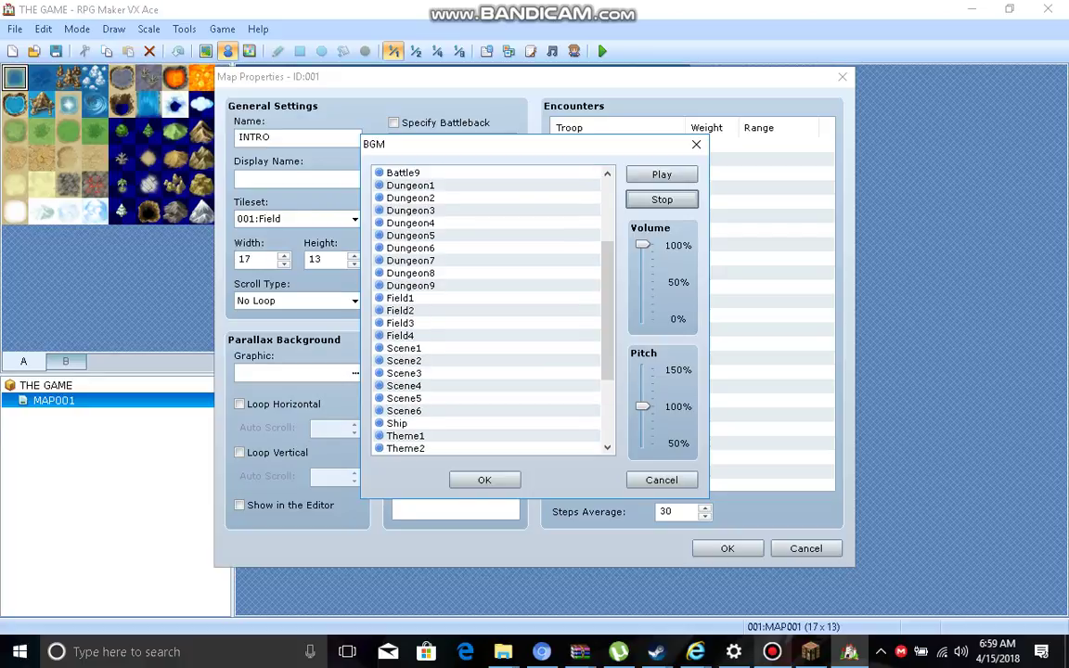
pyautogui.click(400, 310)
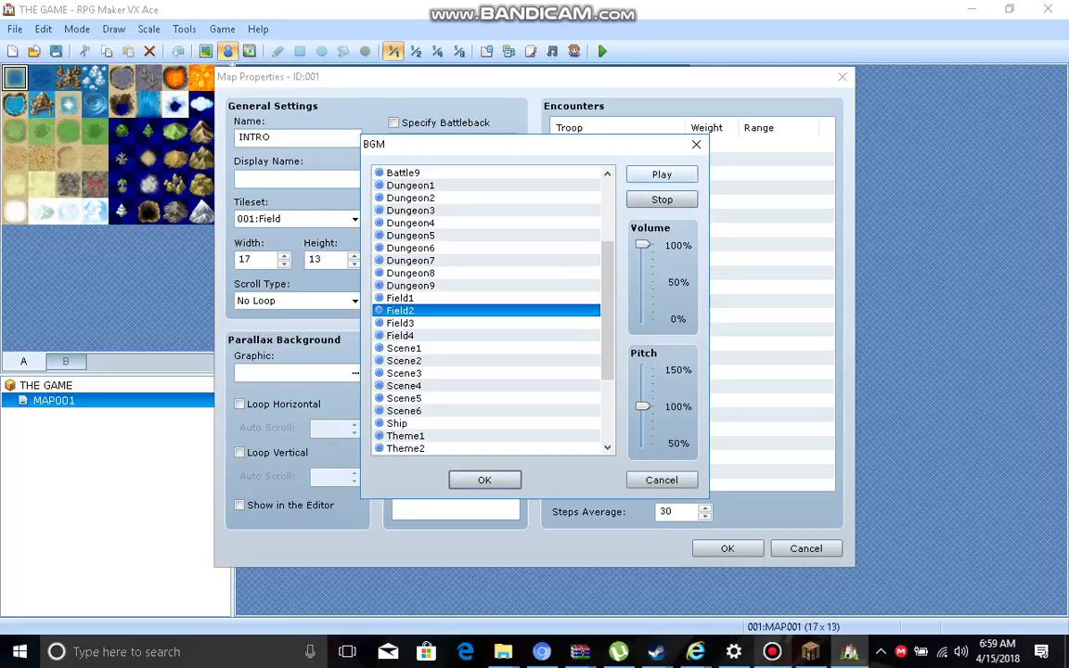
pyautogui.scroll(-3, 607, 310)
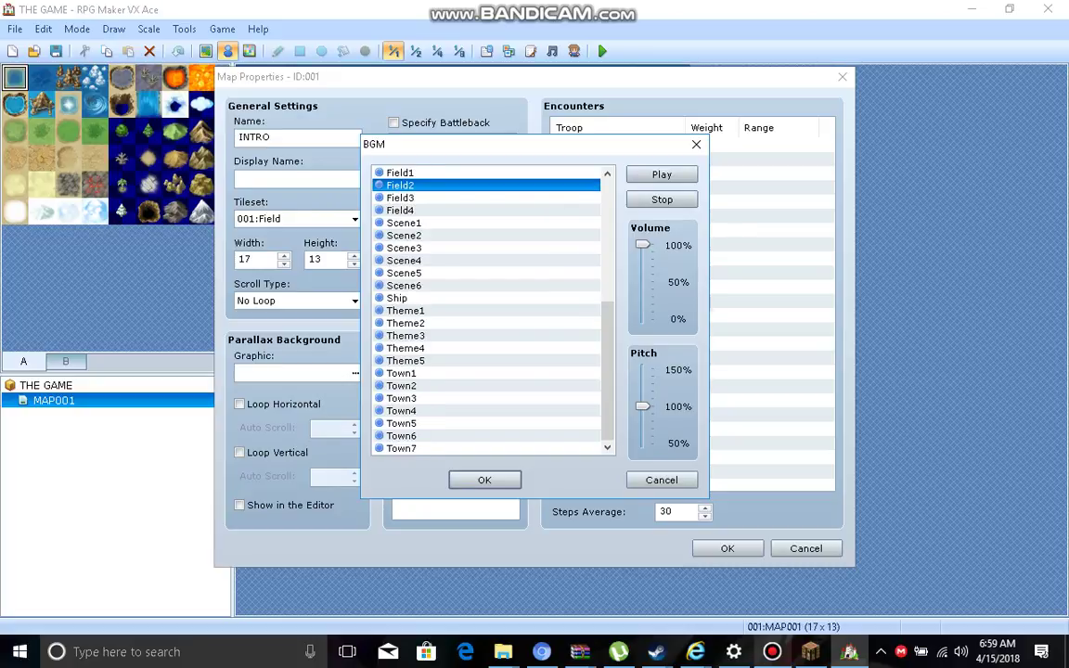
pyautogui.click(401, 386)
pyautogui.click(406, 335)
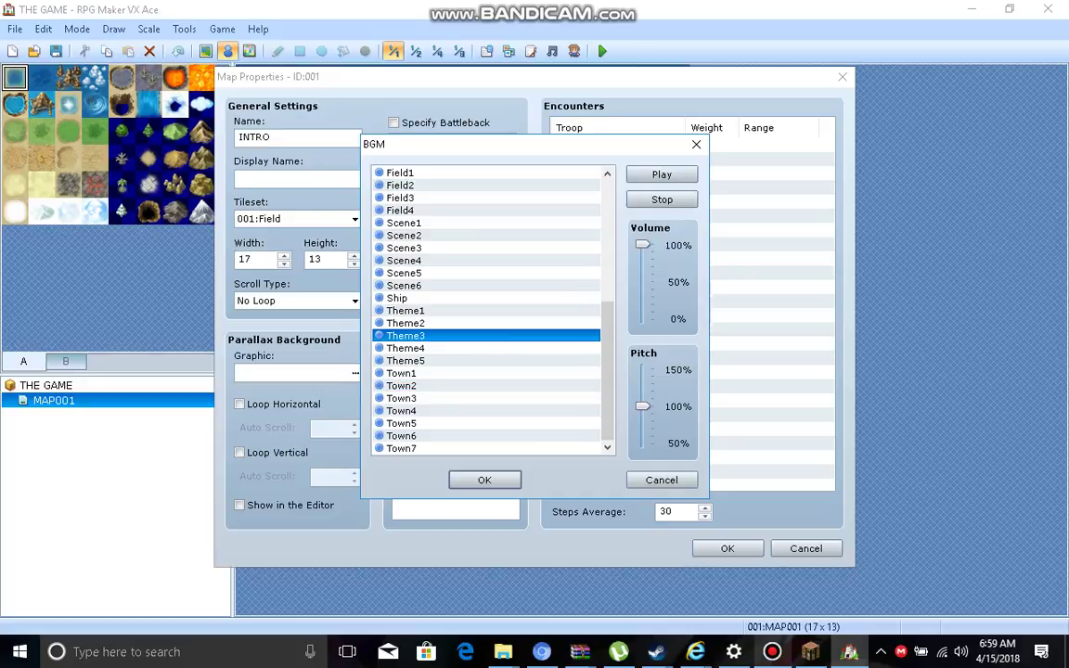
pyautogui.click(662, 174)
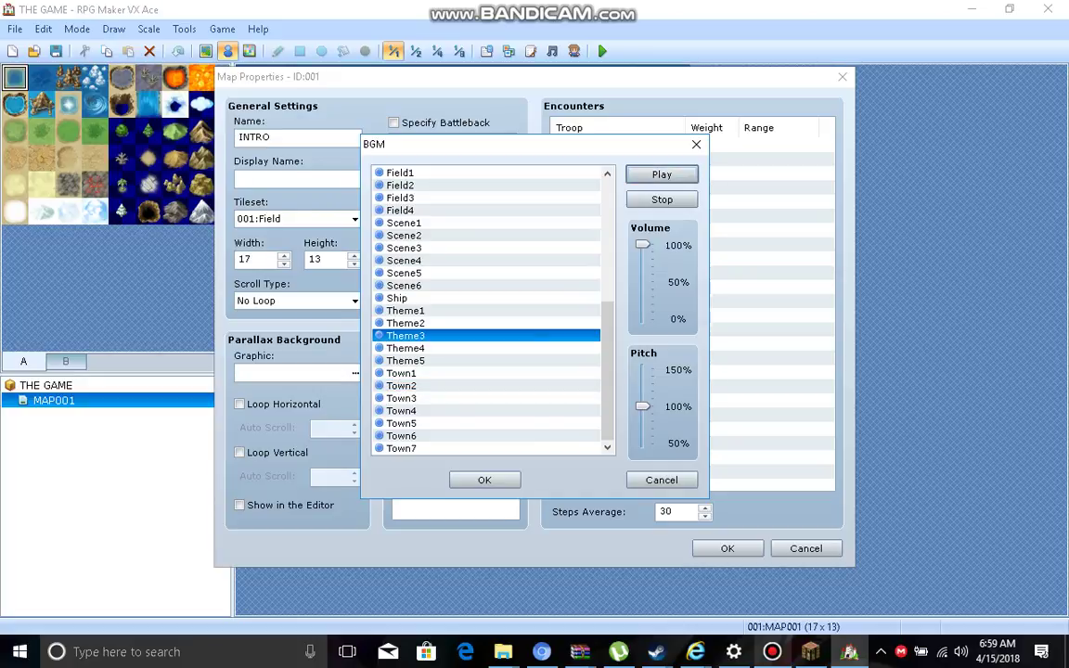
pyautogui.click(405, 311)
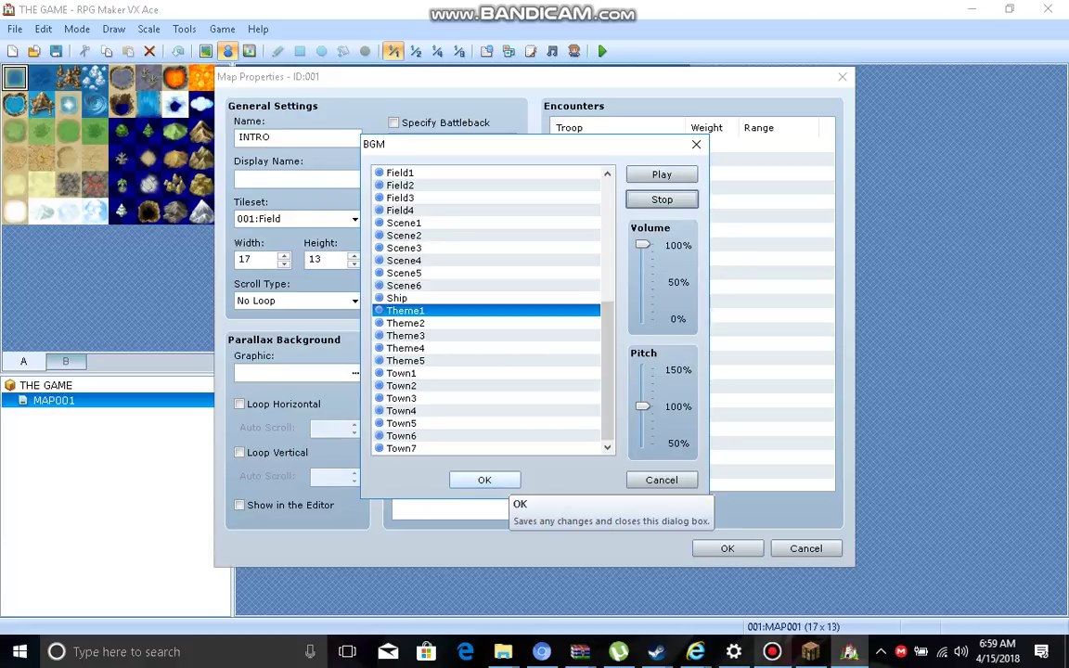
pyautogui.click(484, 480)
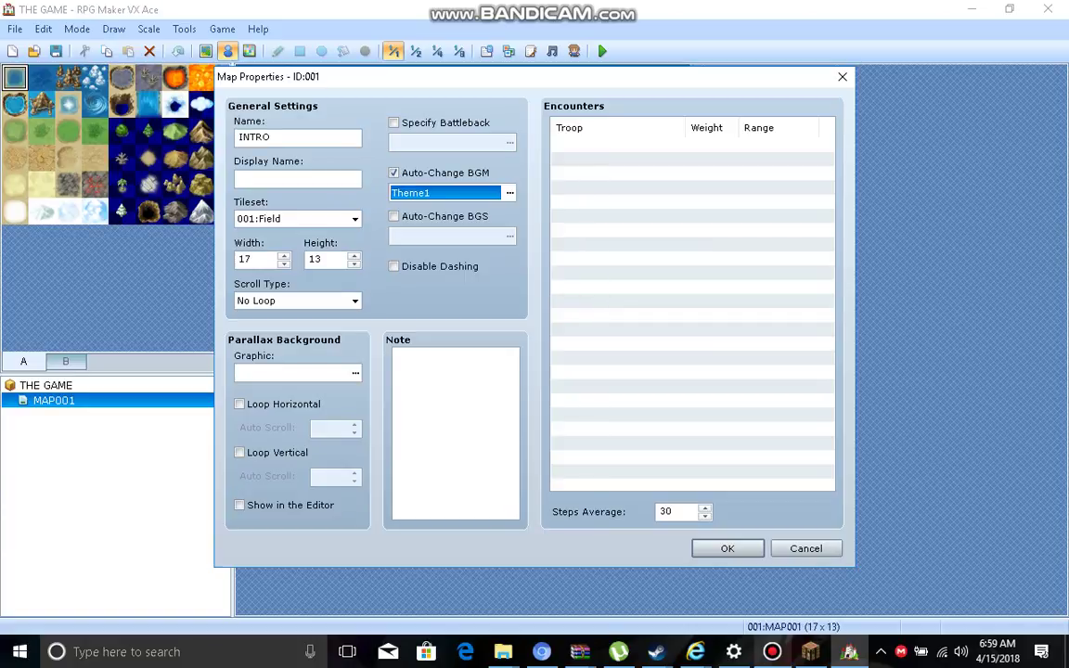
pyautogui.click(728, 548)
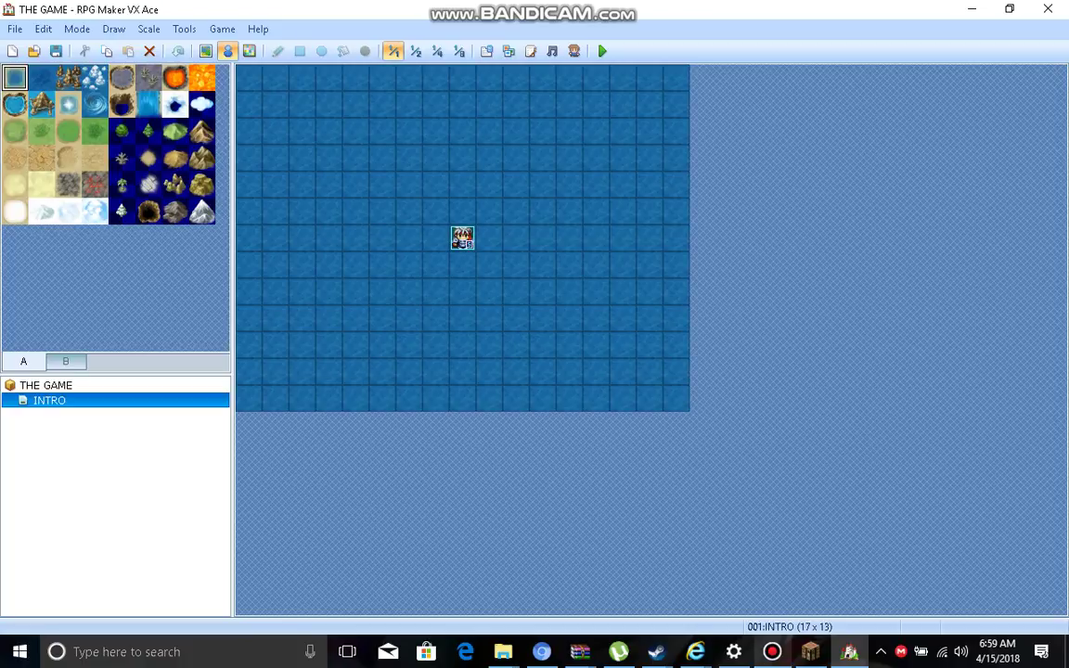
# Set the INTRO map's tileset to 003:Interior in its map properties
pyautogui.rightClick(122, 400)
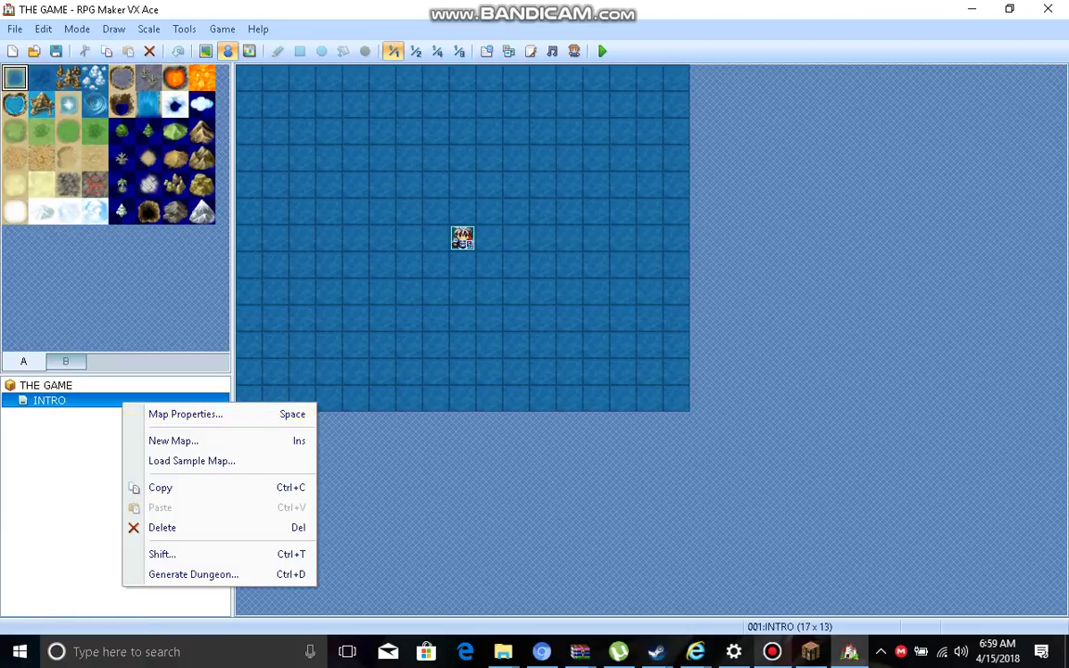
pyautogui.click(185, 414)
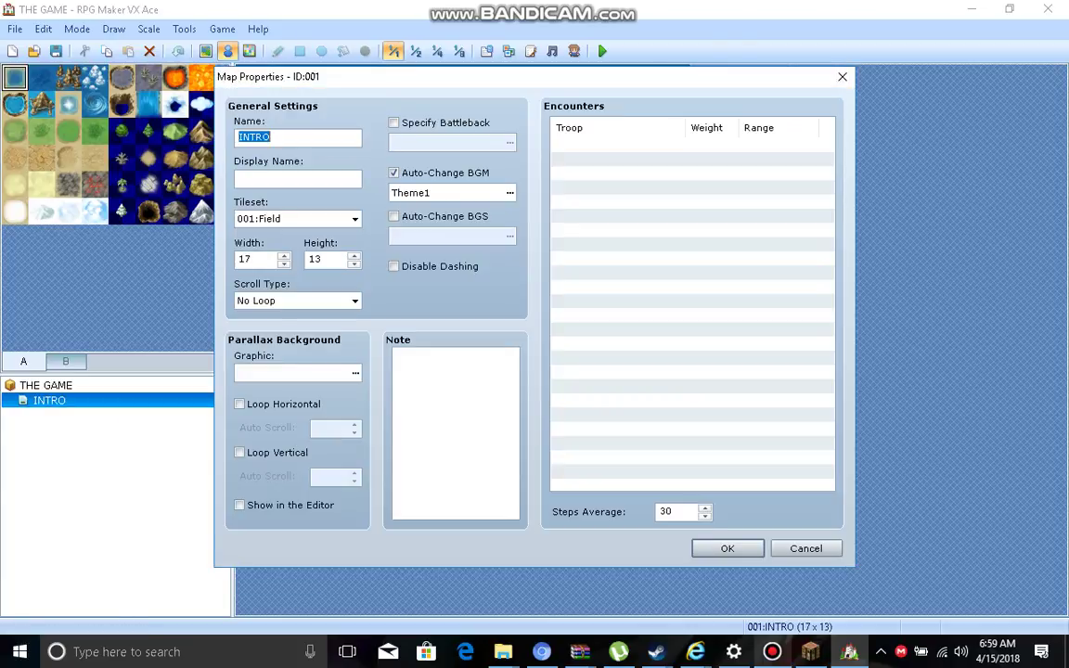
pyautogui.click(297, 218)
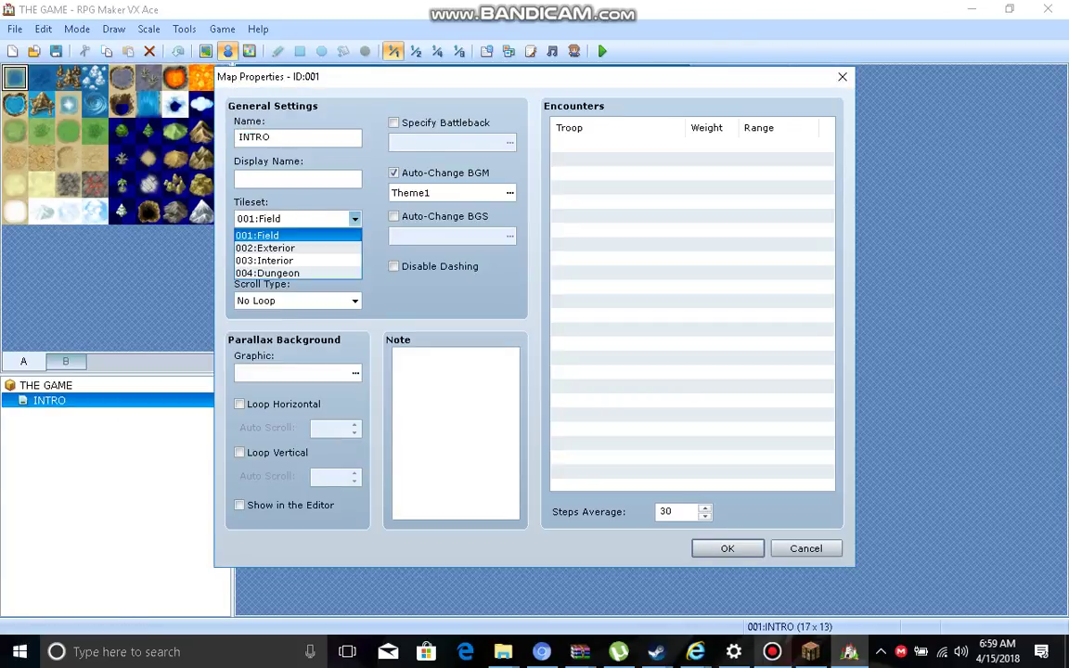
pyautogui.press('Up')
pyautogui.press('Up')
pyautogui.press('Down')
pyautogui.press('Down')
pyautogui.click(320, 261)
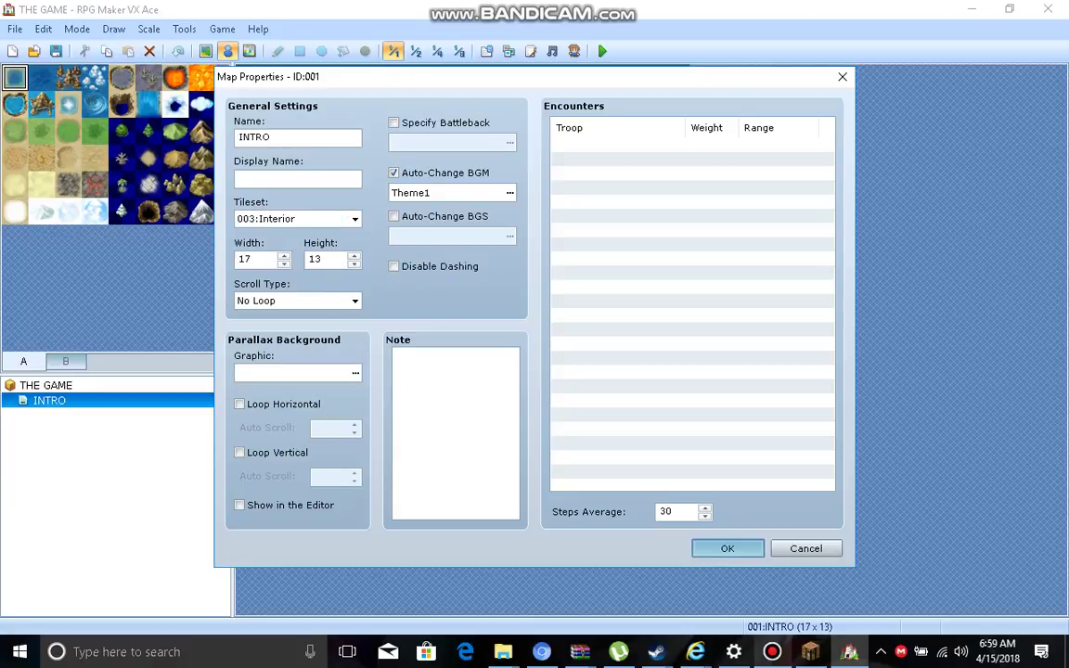
# Apply the map properties and pencil the solid black tile onto the upper-left area of the INTRO map
pyautogui.press('Return')
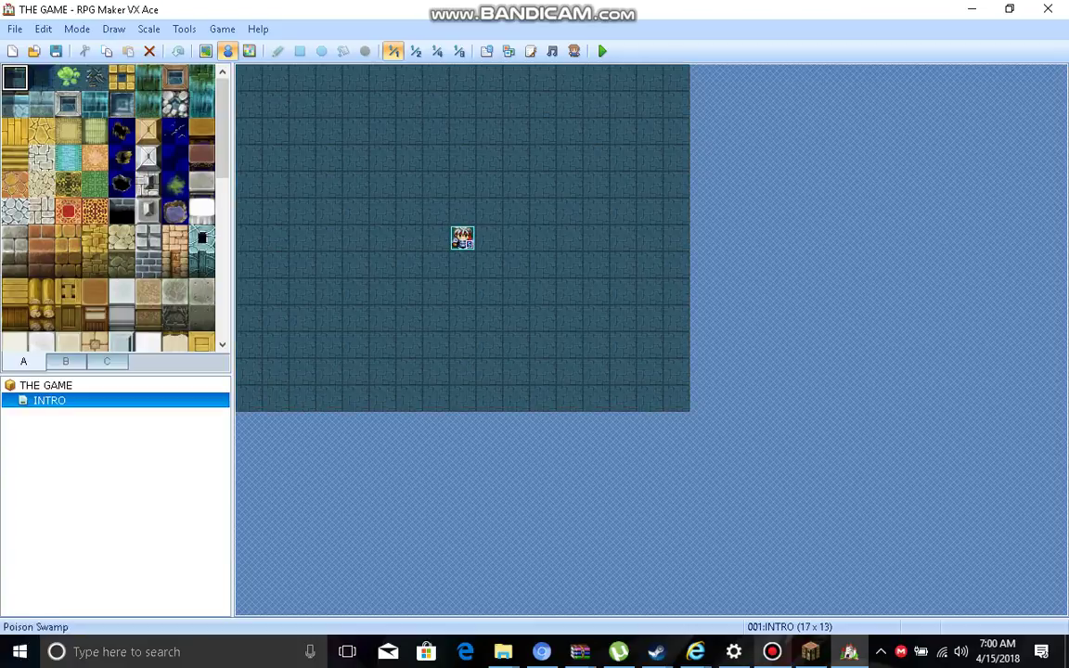
pyautogui.scroll(-5, 108, 204)
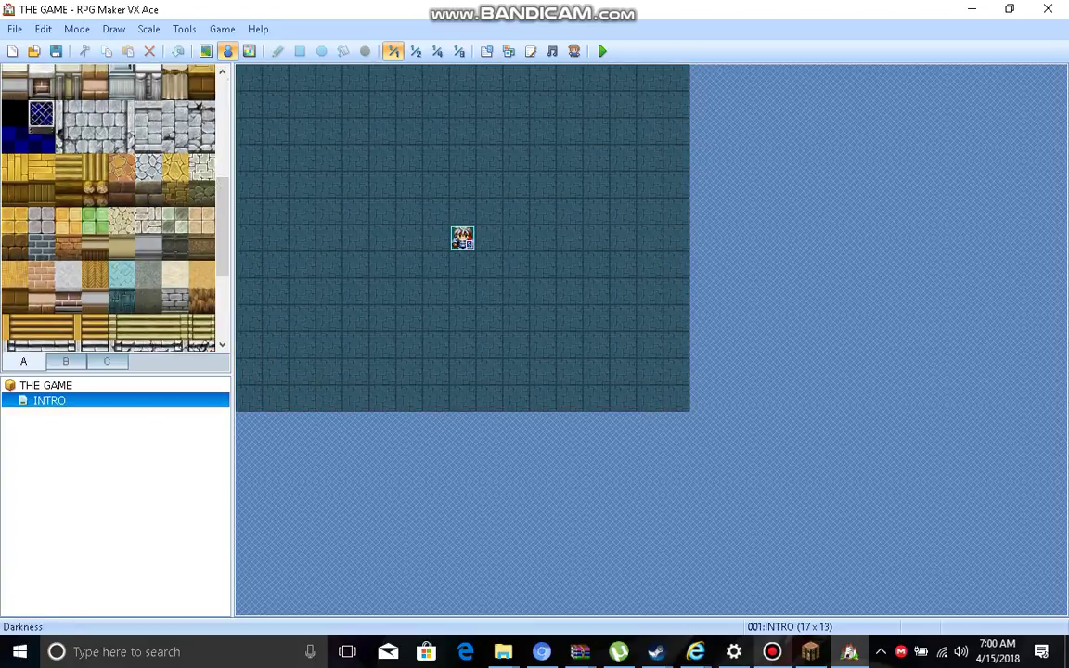
pyautogui.click(14, 112)
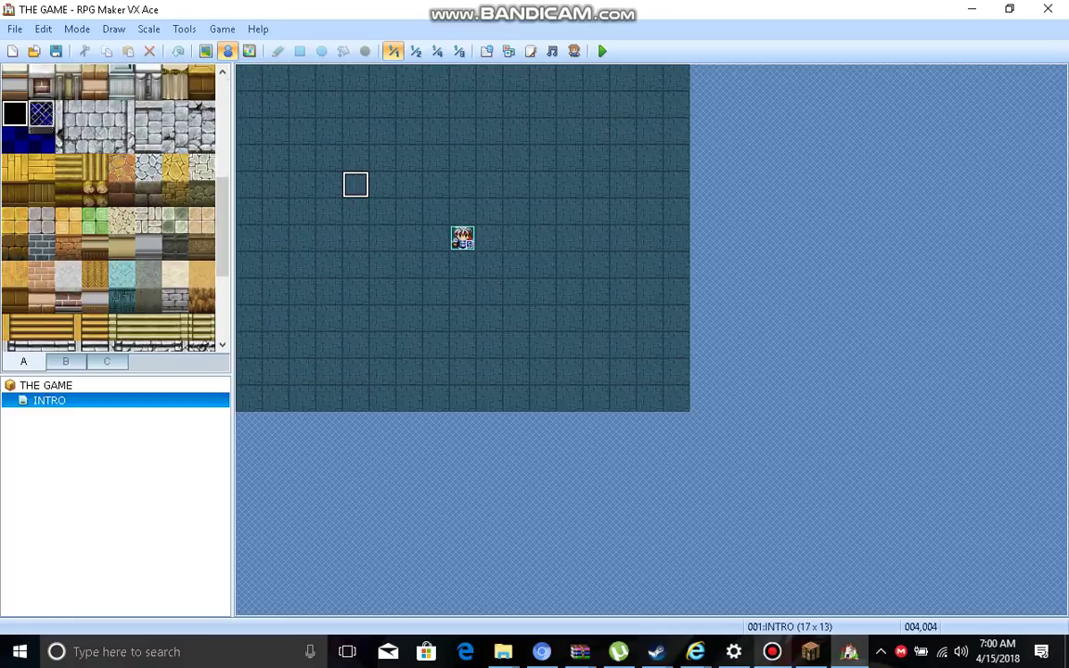
pyautogui.click(206, 51)
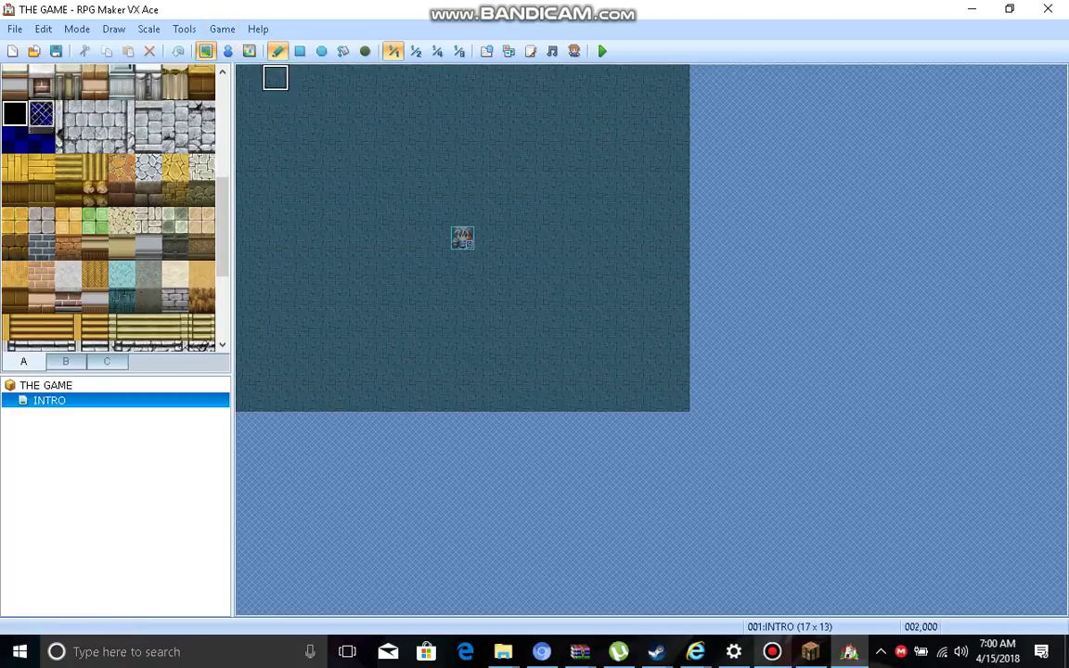
pyautogui.click(328, 158)
pyautogui.moveTo(329, 159)
pyautogui.mouseDown()
pyautogui.moveTo(409, 131)
pyautogui.moveTo(408, 157)
pyautogui.moveTo(355, 185)
pyautogui.moveTo(542, 129)
pyautogui.moveTo(329, 343)
pyautogui.moveTo(316, 241)
pyautogui.moveTo(355, 158)
pyautogui.moveTo(301, 210)
pyautogui.moveTo(272, 190)
pyautogui.moveTo(327, 76)
pyautogui.moveTo(301, 79)
pyautogui.mouseUp()
# Flood-fill the rest of the INTRO map with the solid black tile, including the leftover isolated patches
pyautogui.click(343, 51)
pyautogui.click(542, 317)
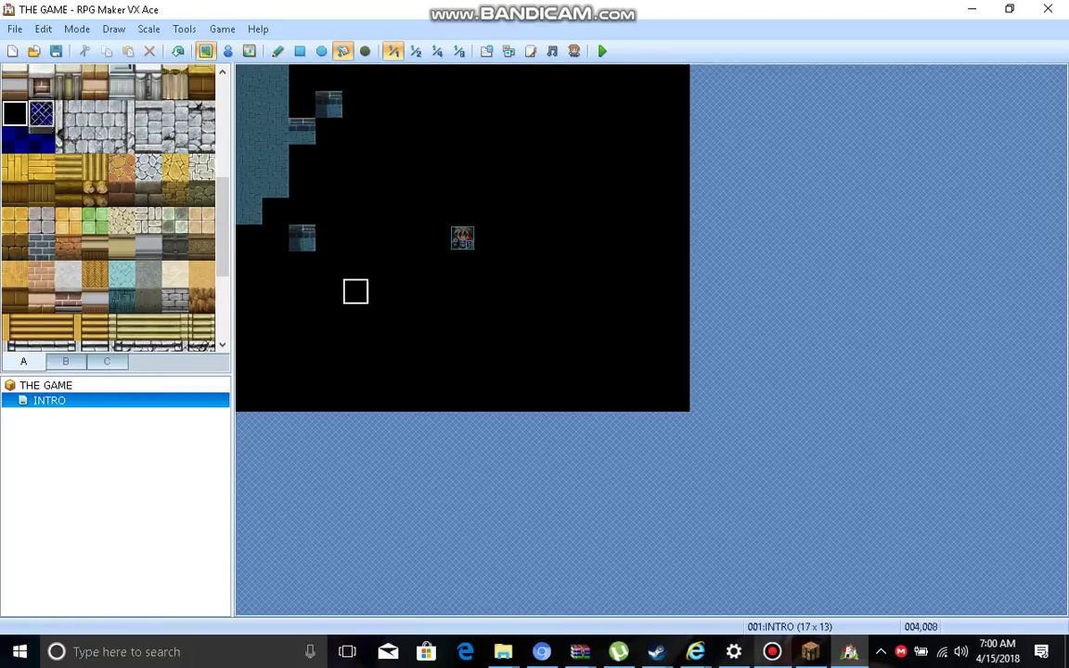
pyautogui.click(302, 237)
pyautogui.click(248, 185)
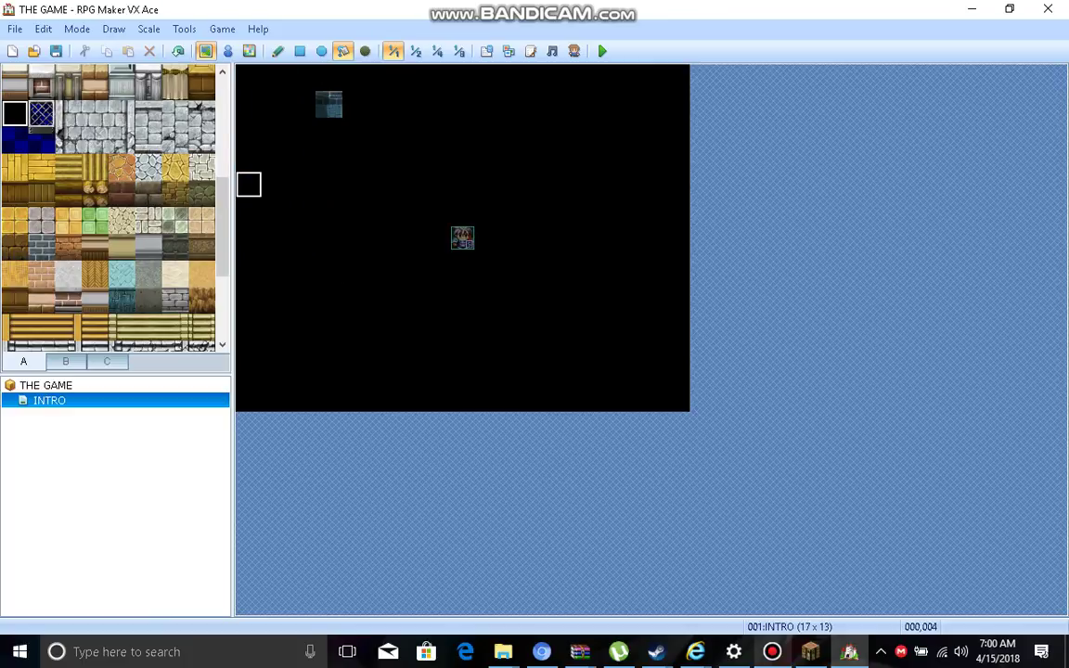
pyautogui.click(301, 131)
pyautogui.click(329, 104)
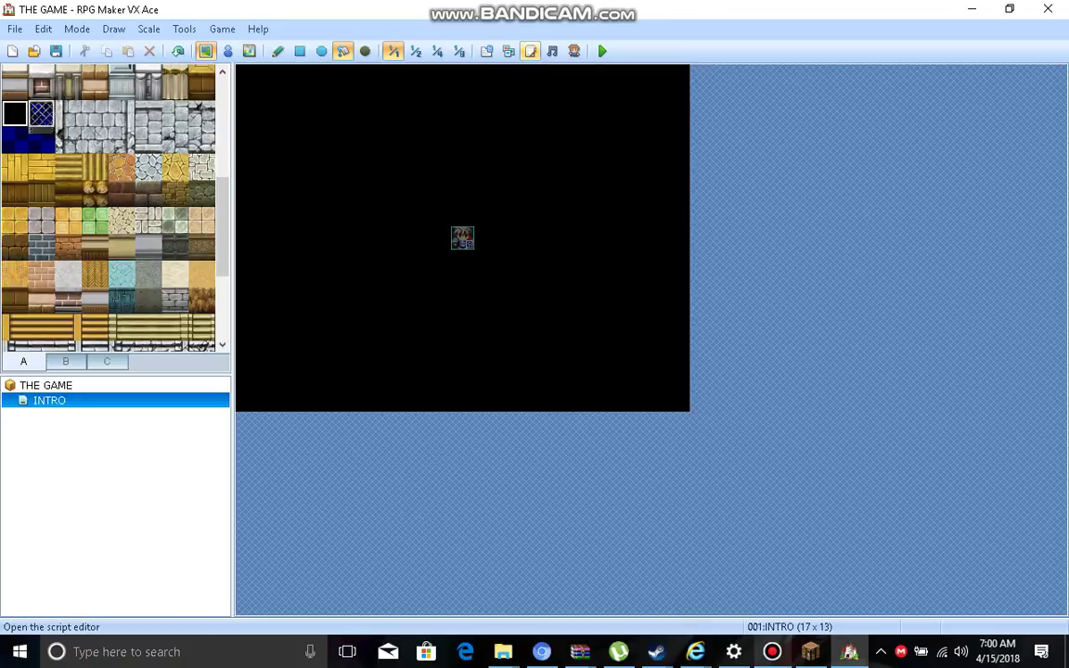
# Enable the Transparent ON option in the database's system settings and apply the change
pyautogui.click(530, 51)
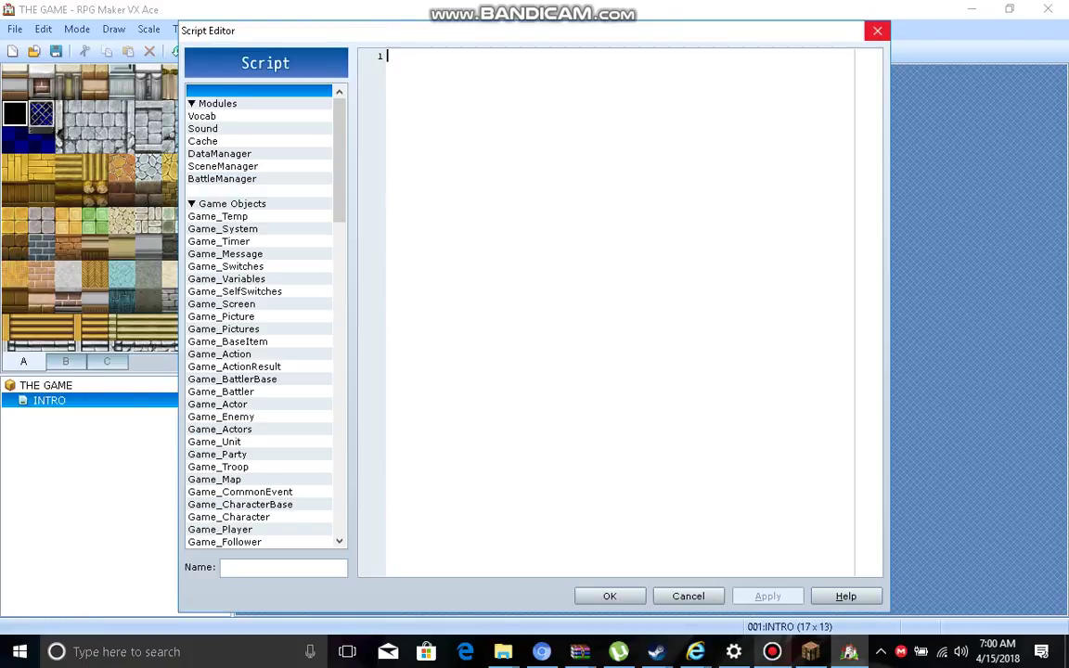
pyautogui.click(877, 31)
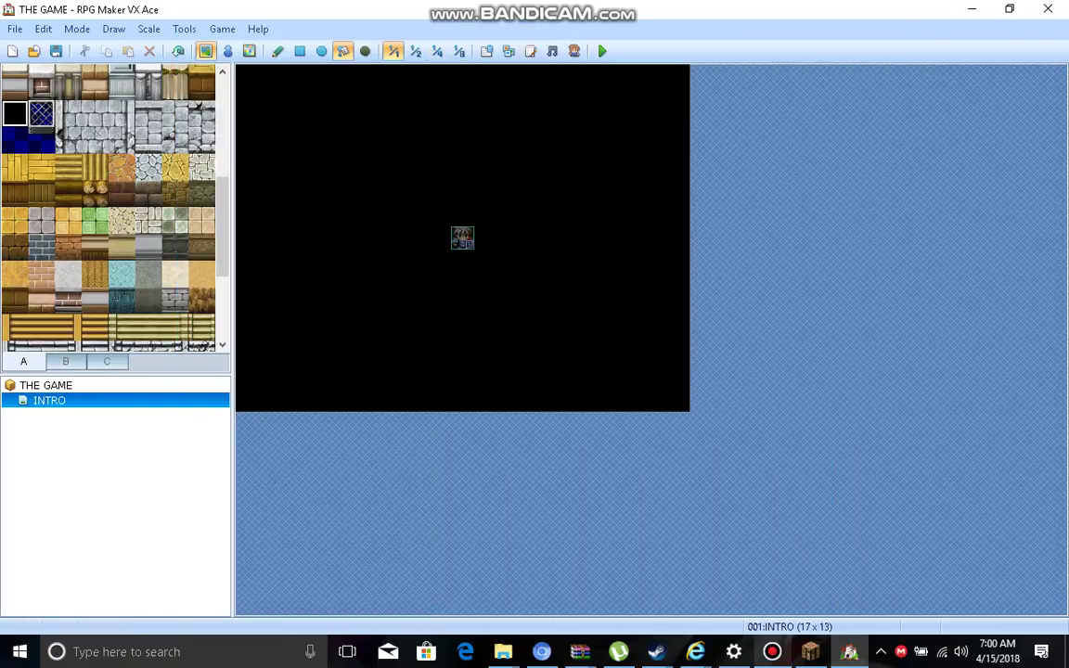
pyautogui.click(486, 51)
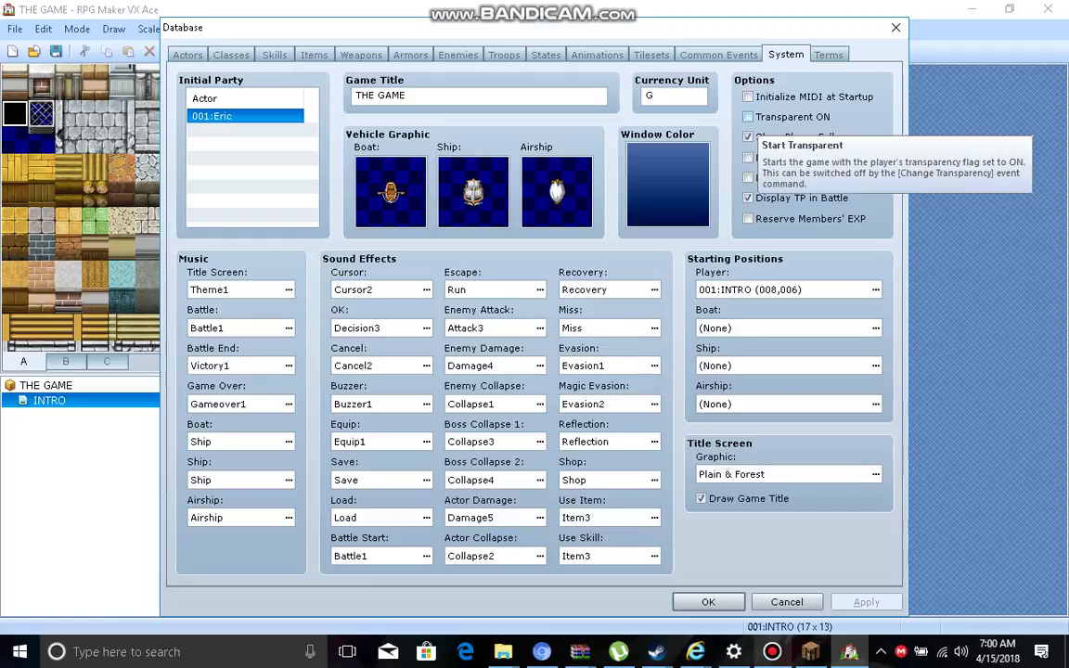
pyautogui.click(779, 117)
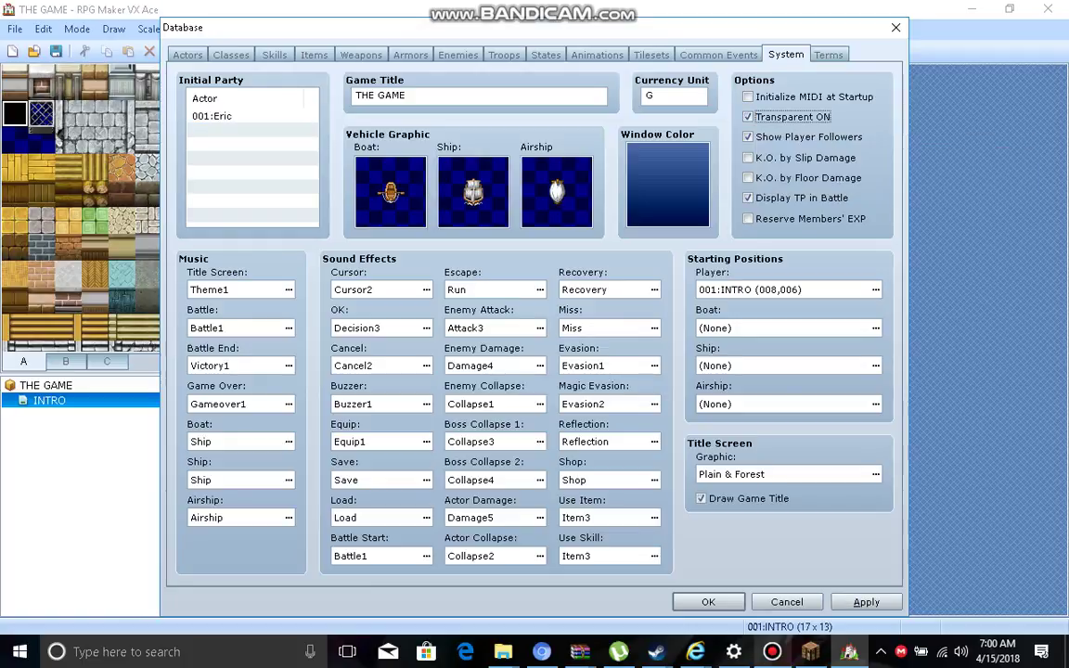
pyautogui.click(866, 602)
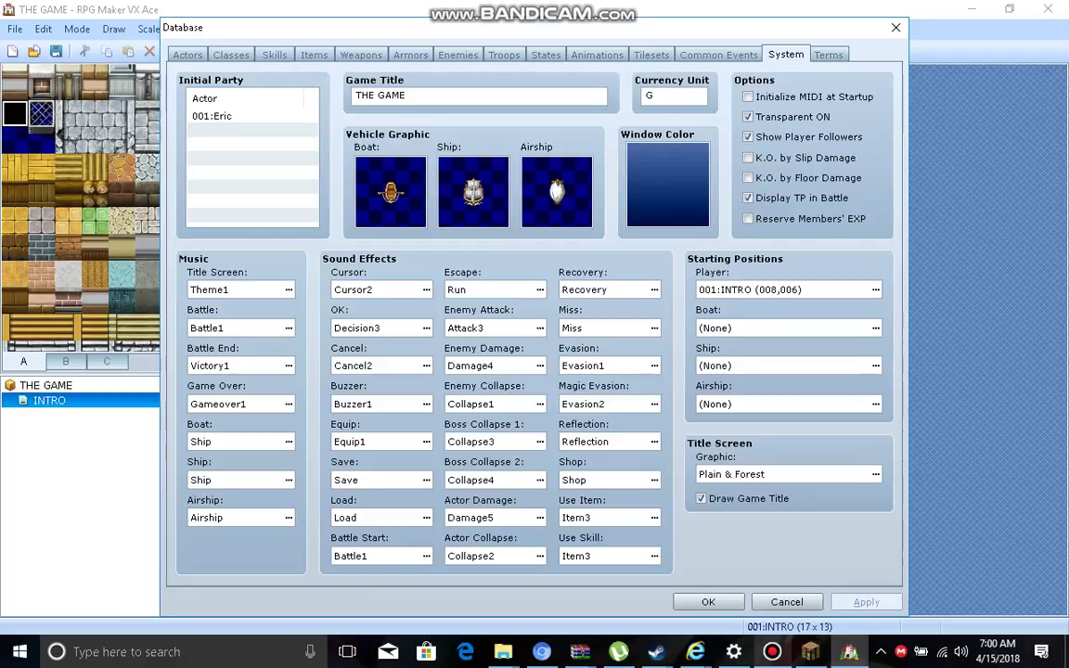
pyautogui.click(708, 601)
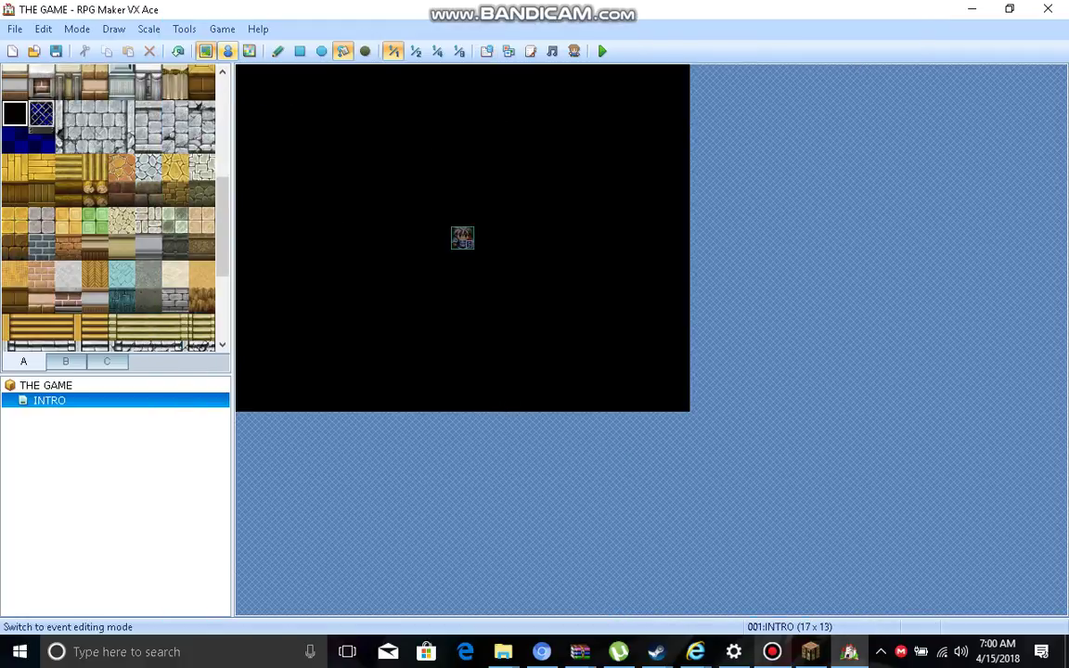
# Create an event at tile 008,004, two tiles above the player's starting position, and name it INTRO
pyautogui.click(227, 51)
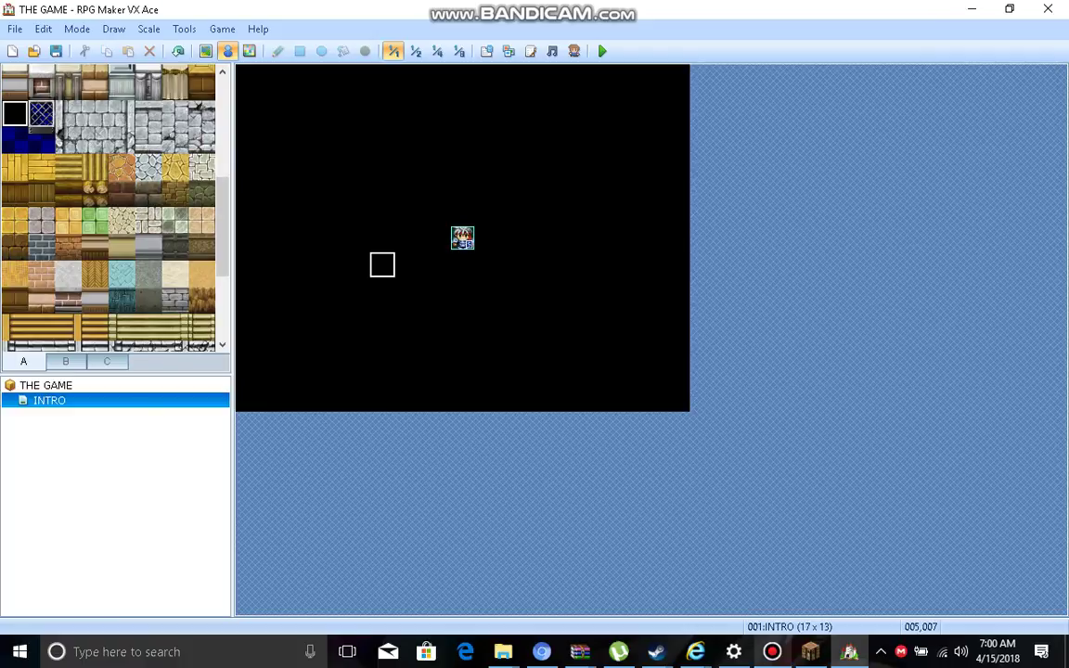
pyautogui.doubleClick(462, 184)
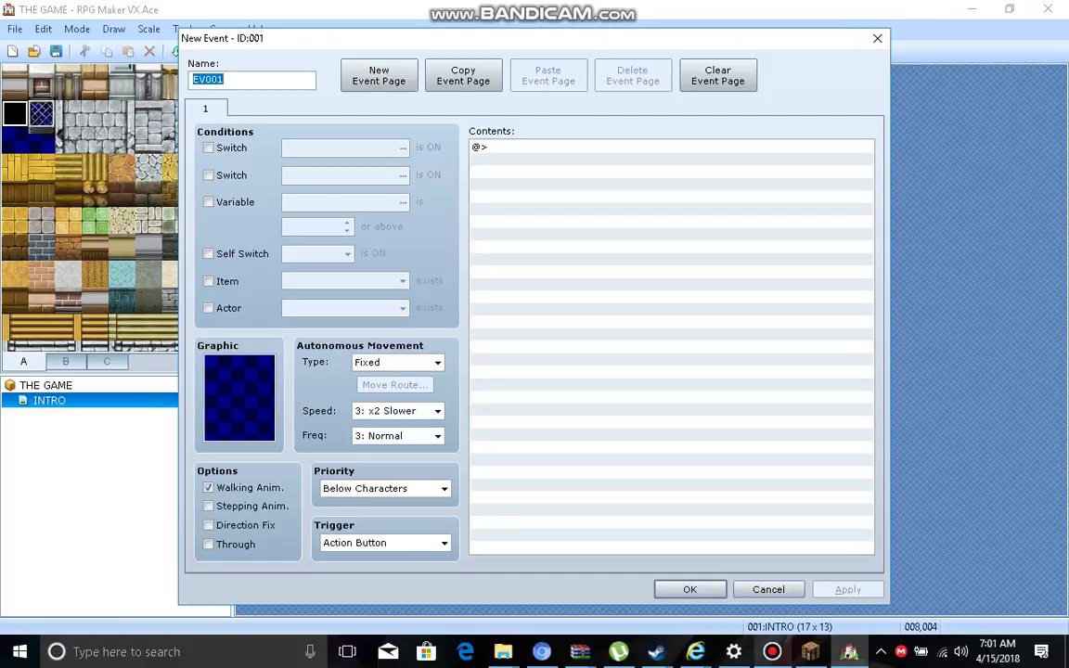
pyautogui.press('BackSpace')
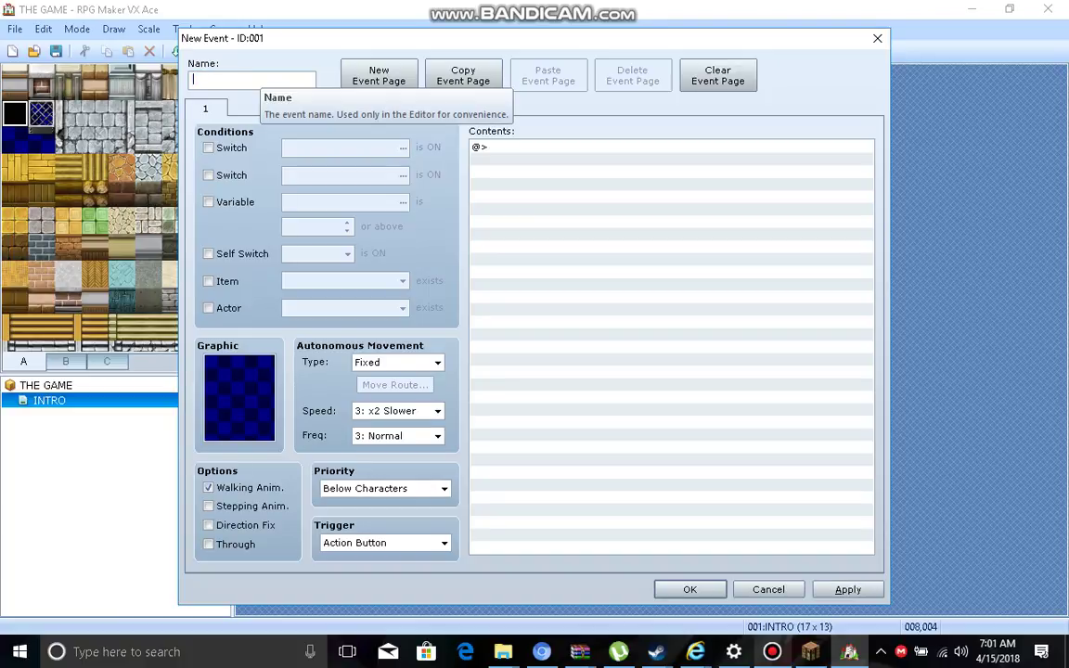
pyautogui.write('INTTR')
pyautogui.press('BackSpace')
pyautogui.press('BackSpace')
pyautogui.write('RO')
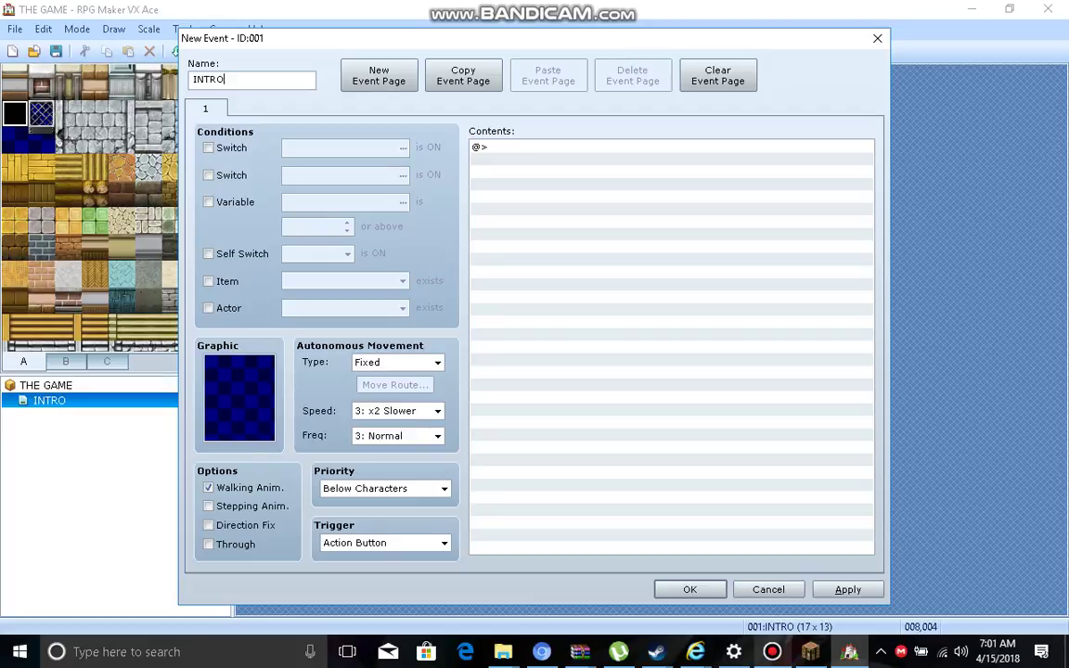
# Start a Show Text command in the INTRO event with Dim Background and the Middle position
pyautogui.doubleClick(671, 146)
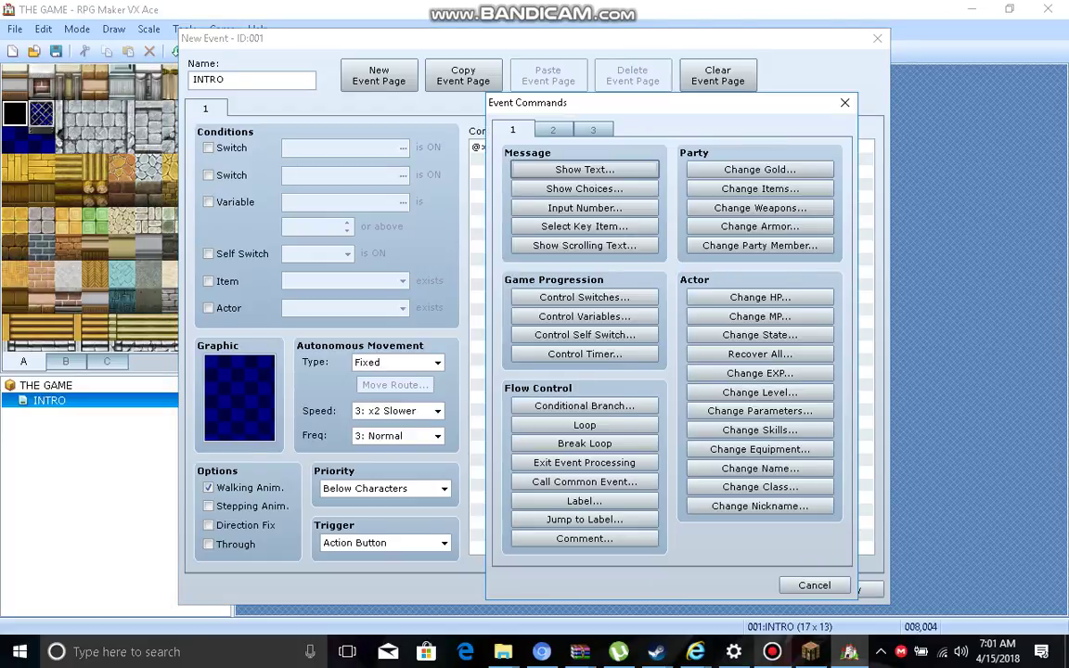
pyautogui.press('Return')
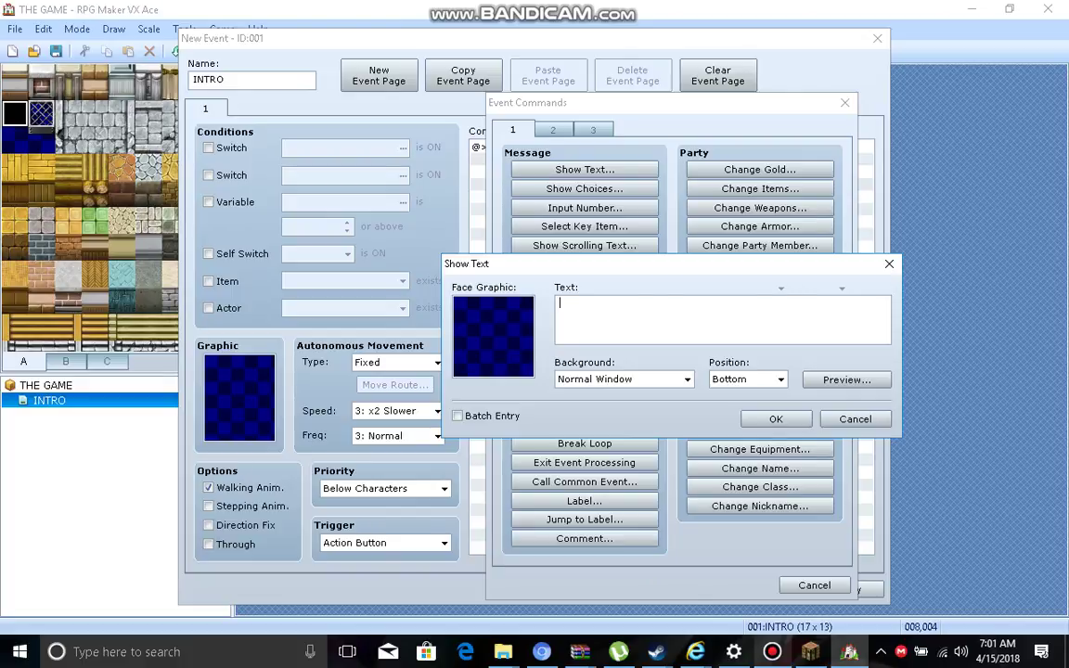
pyautogui.click(687, 379)
pyautogui.click(623, 409)
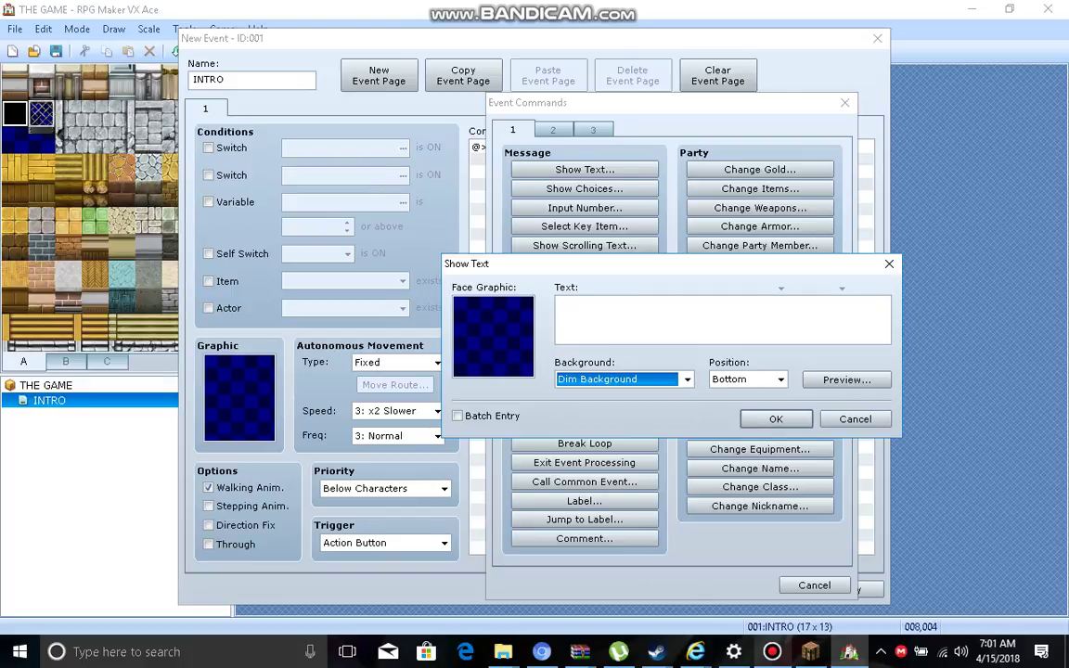
pyautogui.click(781, 379)
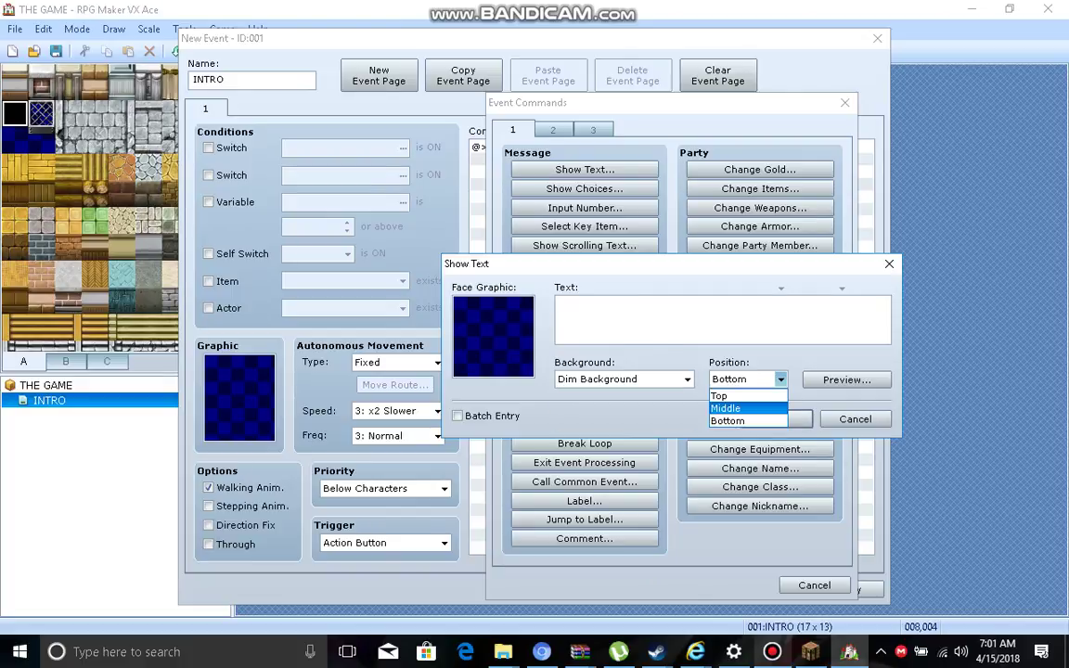
pyautogui.click(726, 408)
pyautogui.click(560, 302)
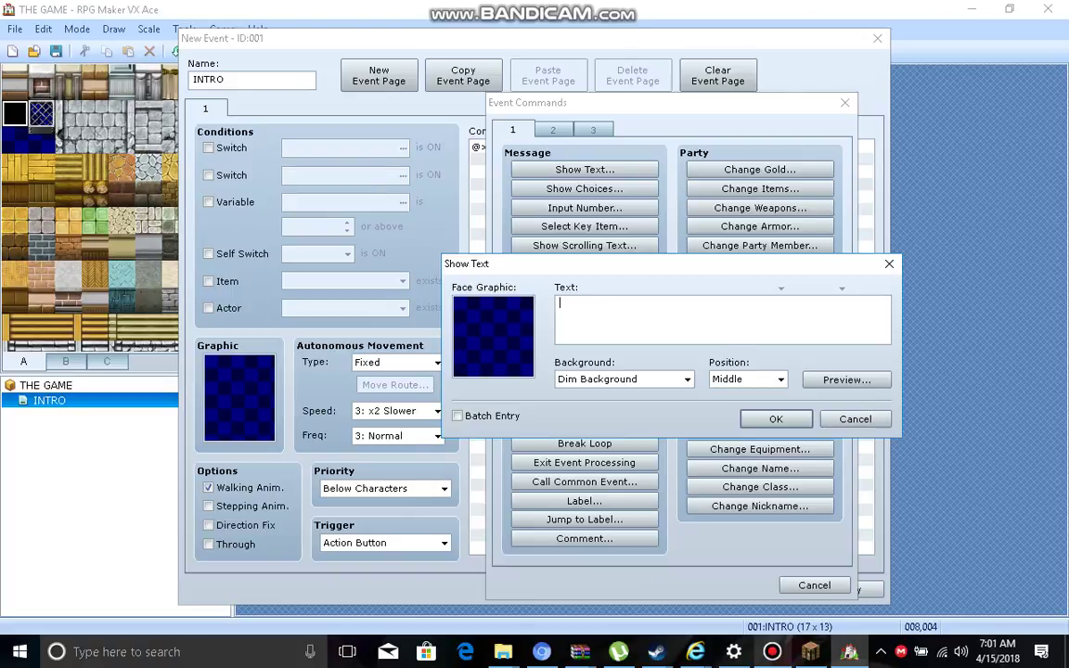
# Begin the message text with "HEY AND WELCOME BACK TO MY YOUTUBE IN TODAYS VIDEO I WILL BE SHOWING"
pyautogui.write('HEY AND WELCOME BA')
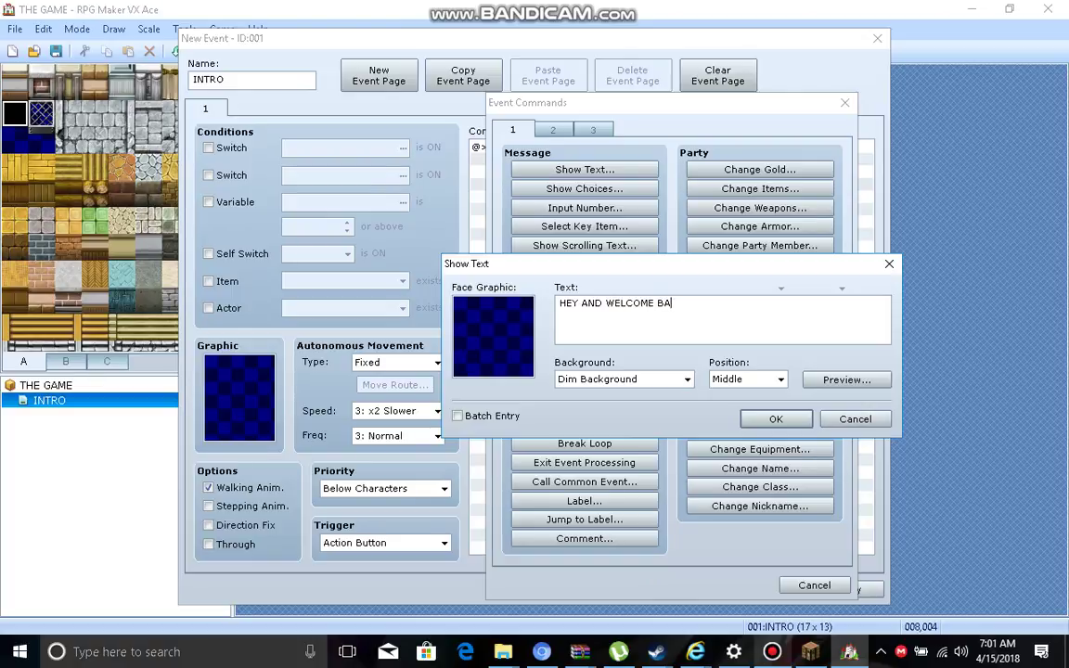
pyautogui.write('CK TO MY YOUTUBE IN')
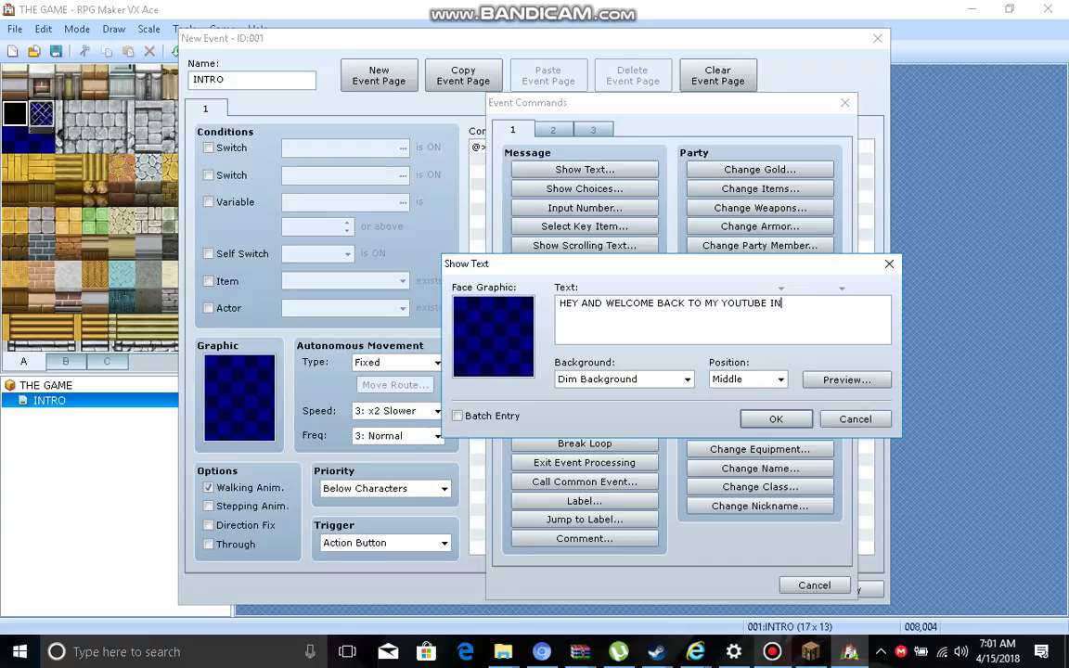
pyautogui.write(' TODAYS VIDEO I WILL')
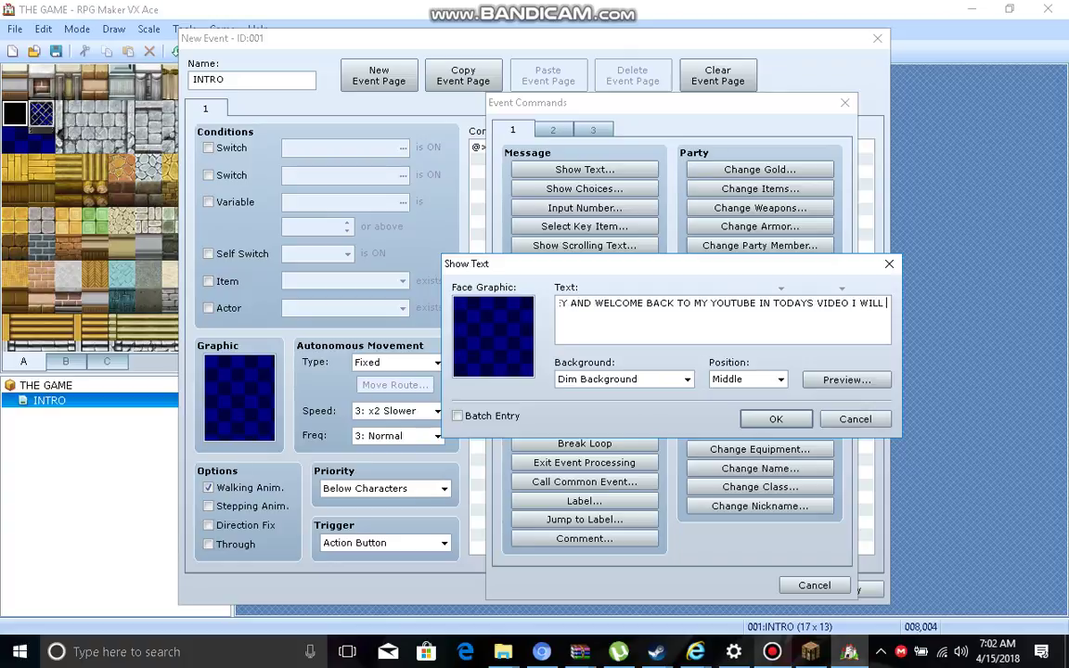
pyautogui.write(' BE S')
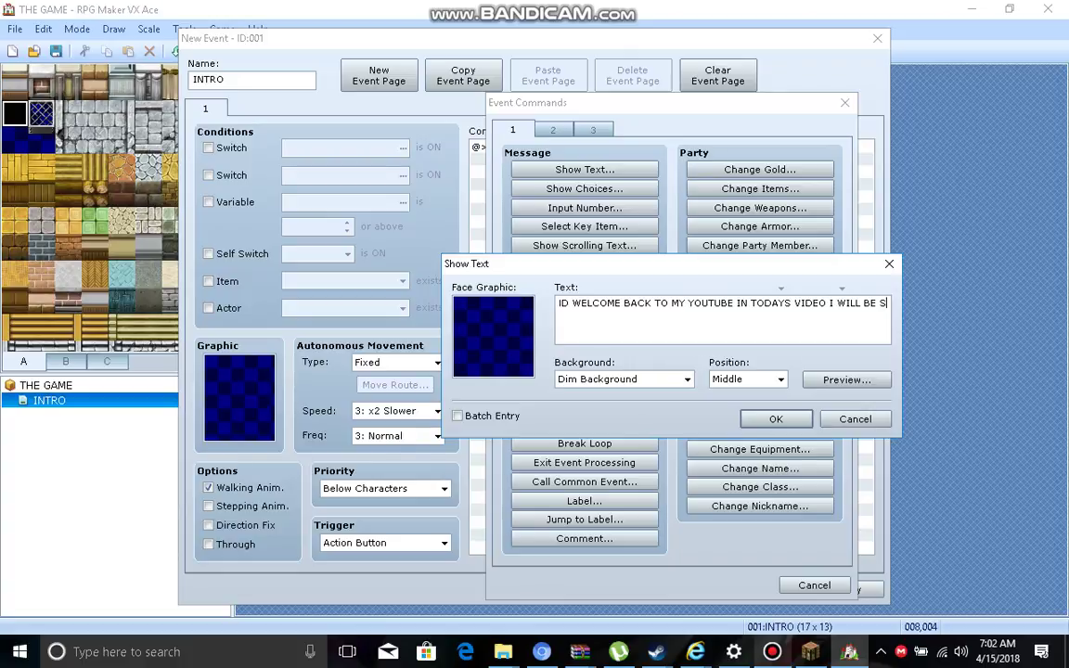
pyautogui.write('HOWING')
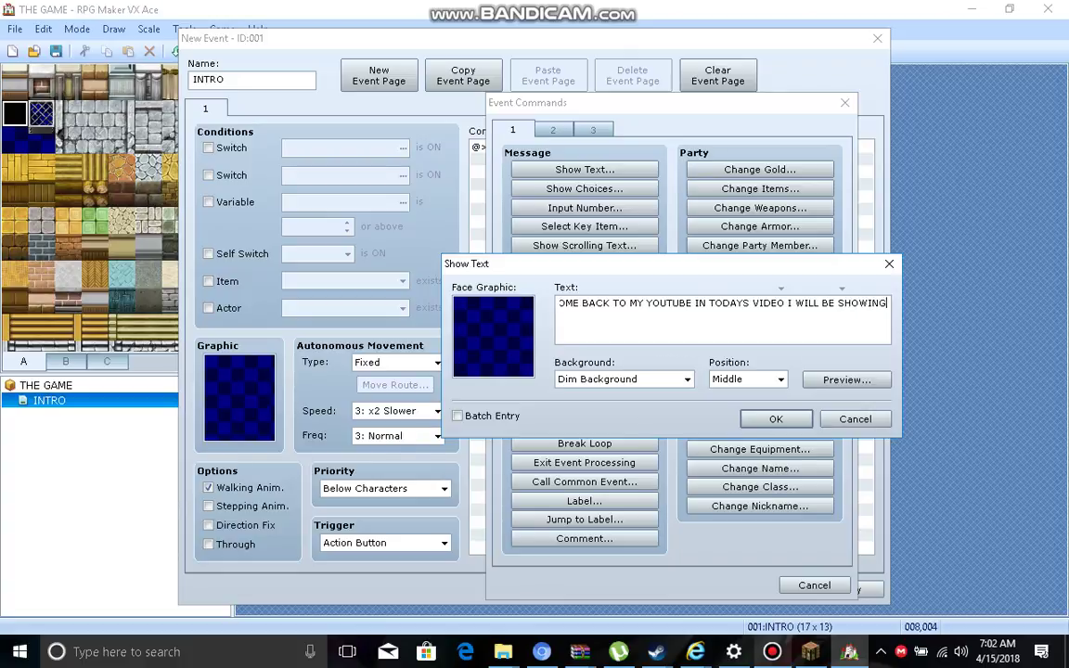
# Continue the message text with "YOU HOQ TO MAKE A GAME USING RPG MAKER VX ACE SIMPLE AND EASY"
pyautogui.write(' YOU HO')
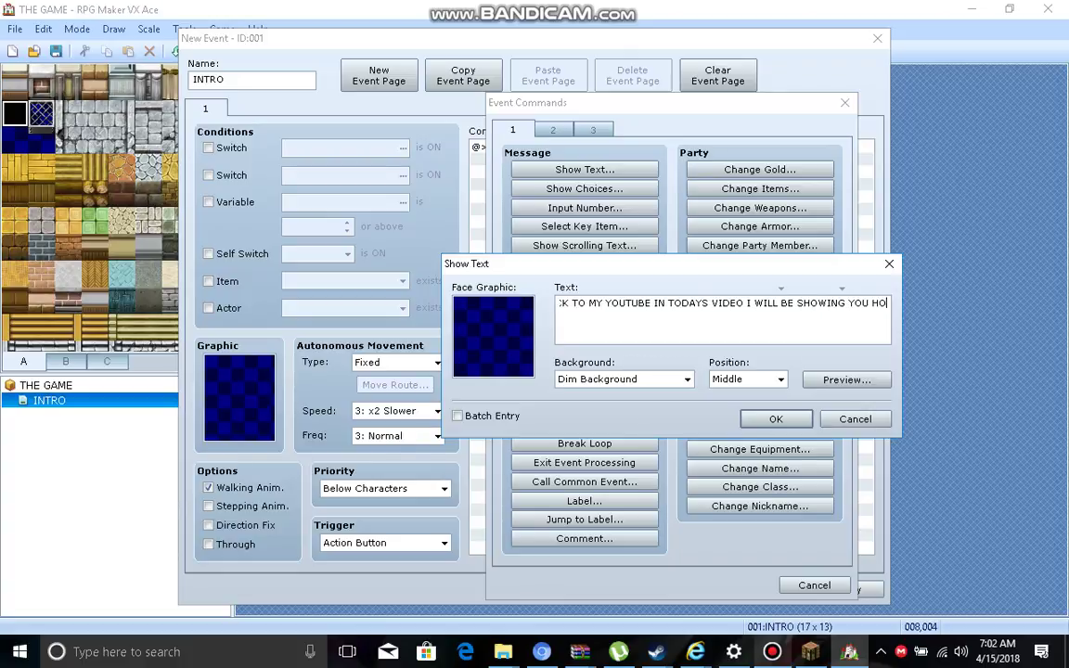
pyautogui.write('Q TO M')
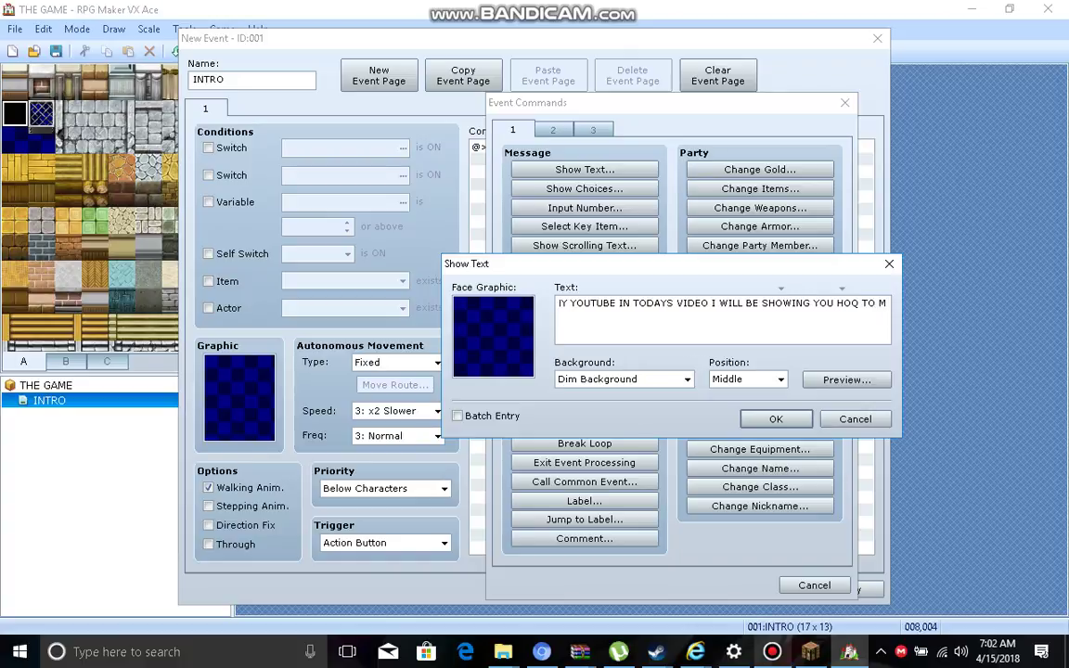
pyautogui.write('AKE ')
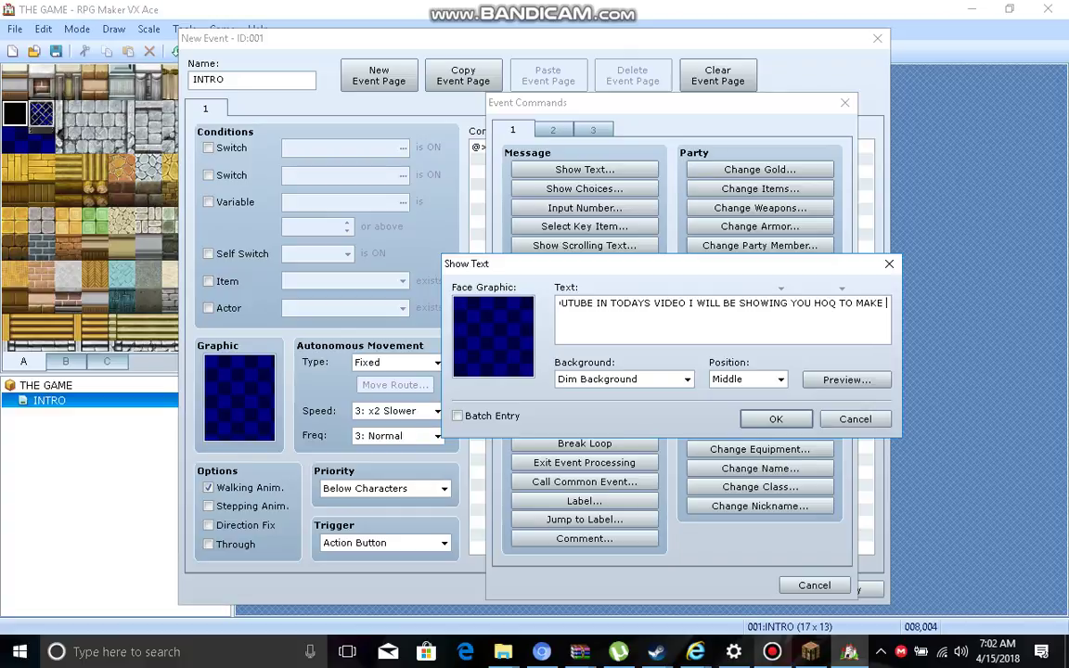
pyautogui.write('A GAME USING R')
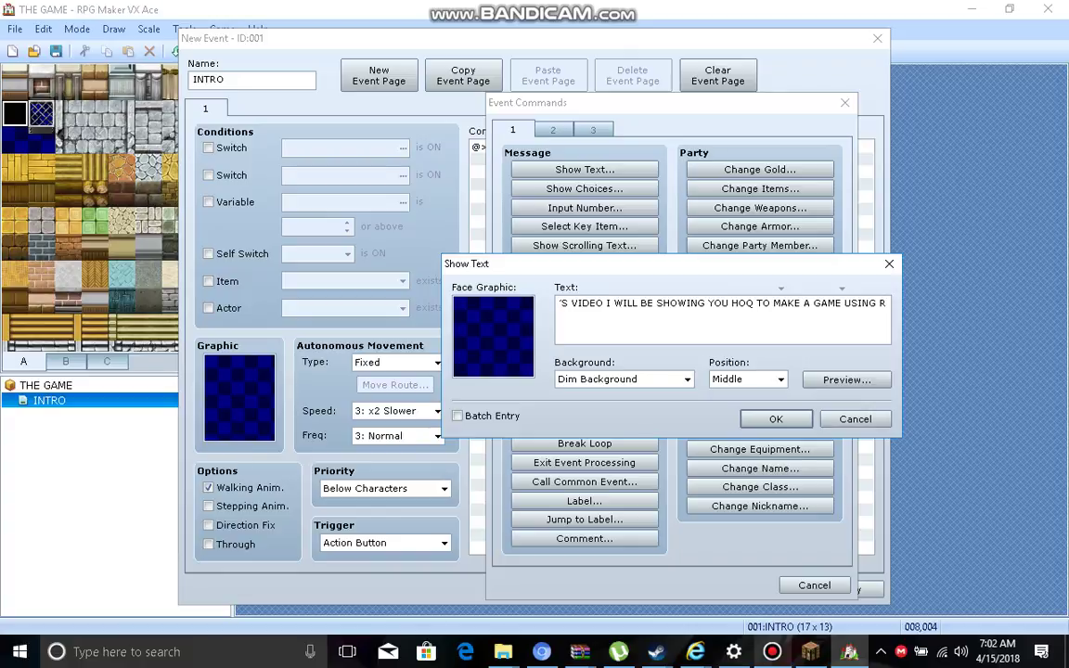
pyautogui.write('PG')
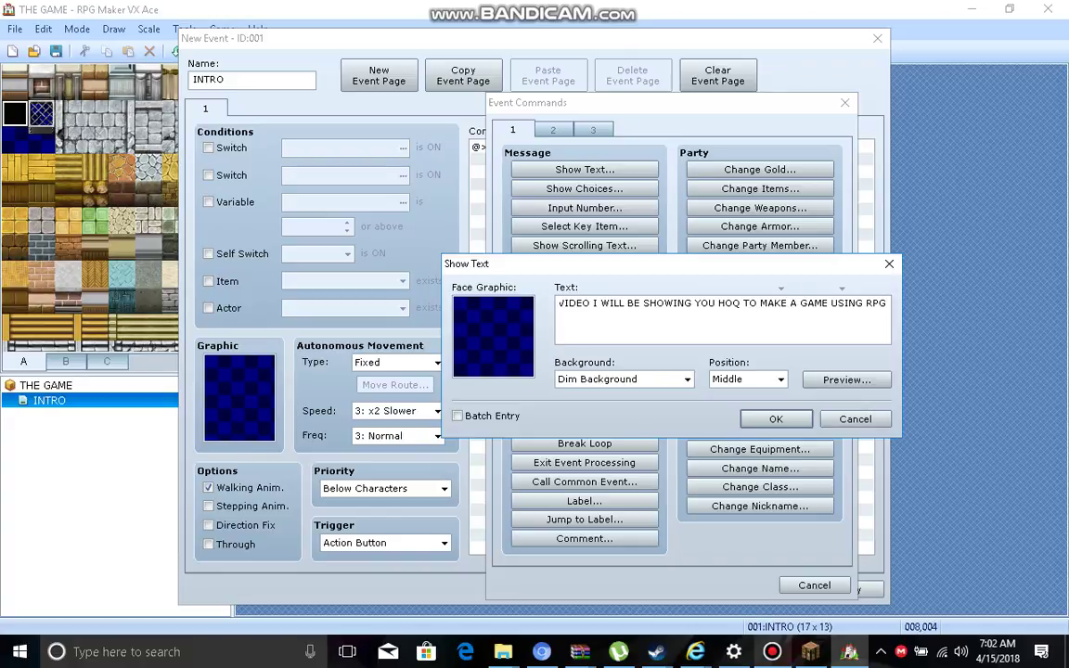
pyautogui.write(' MAKER')
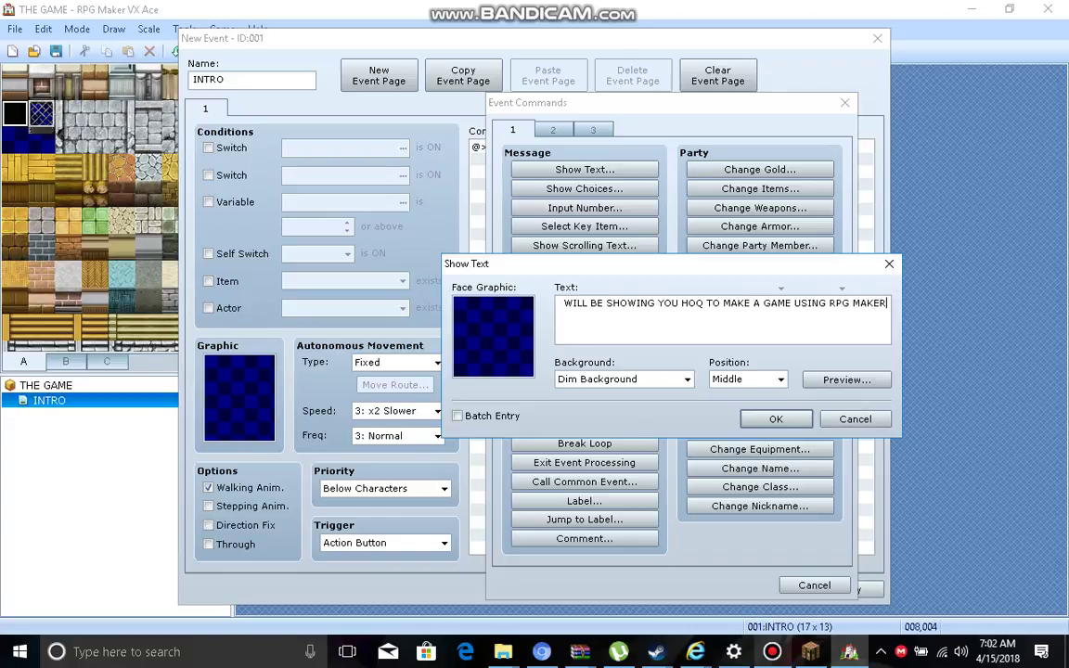
pyautogui.write(' VX ')
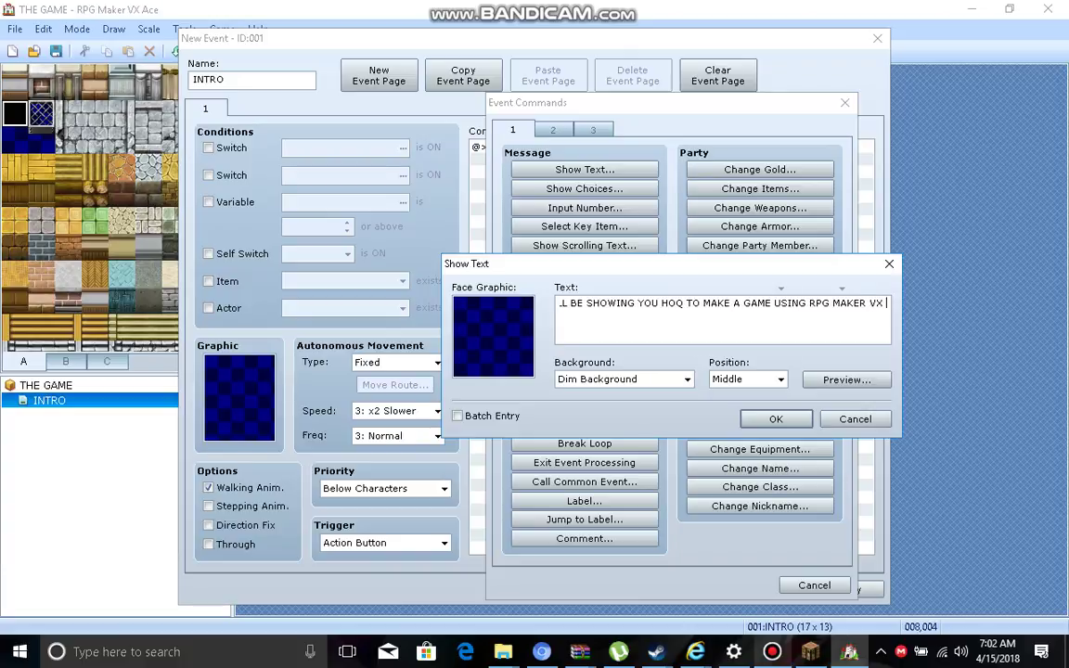
pyautogui.write('ACE S')
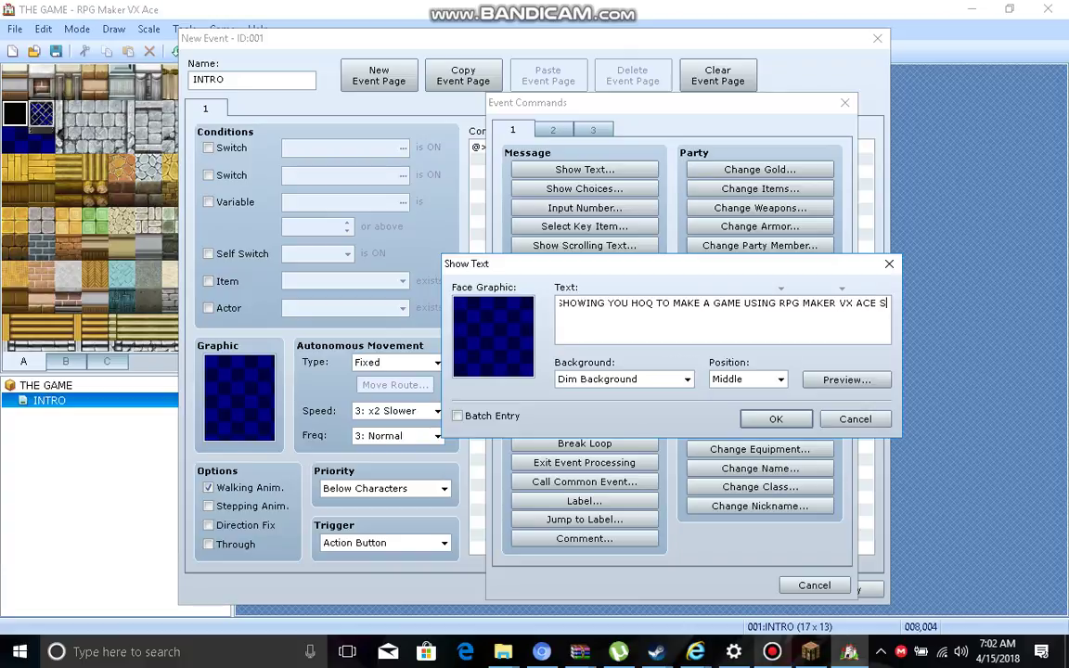
pyautogui.write('IMPLE ')
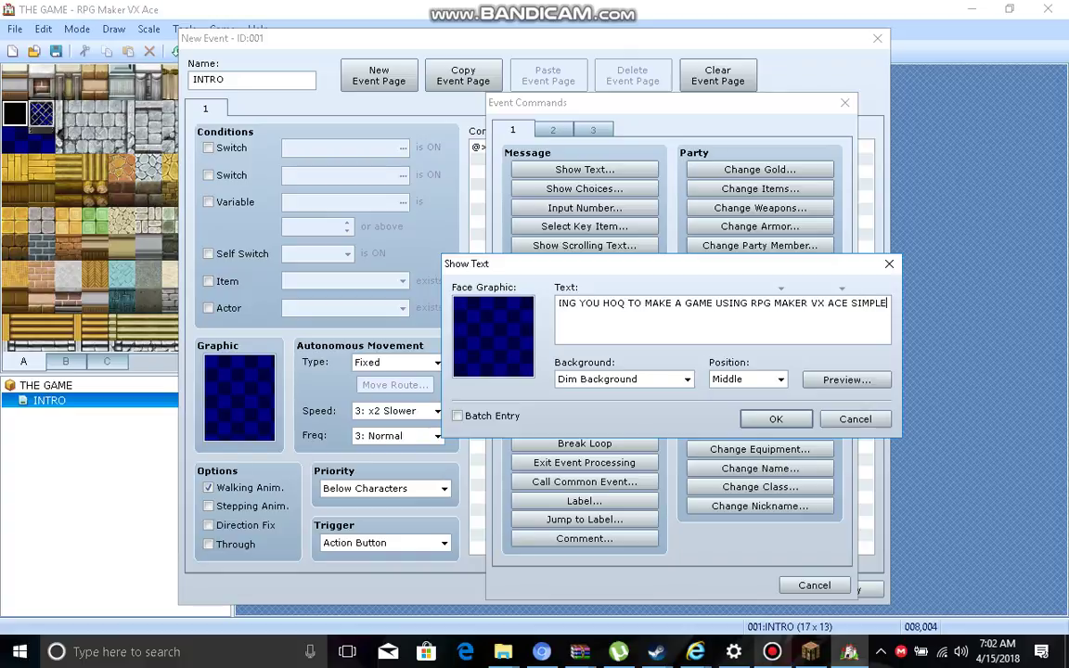
pyautogui.write('AND E')
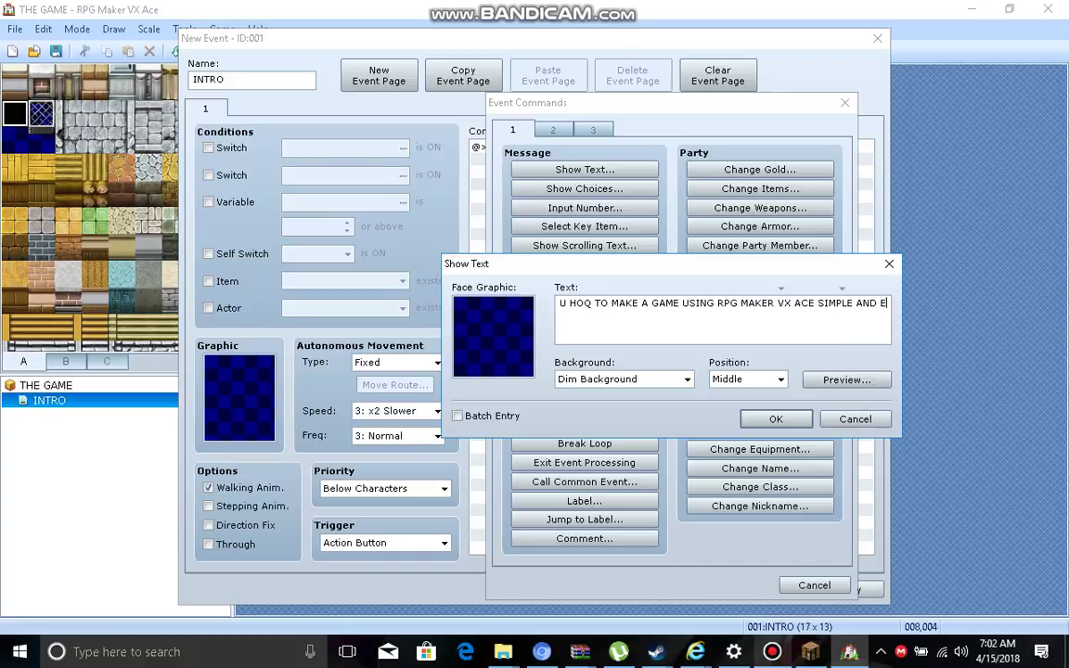
pyautogui.write('ASY')
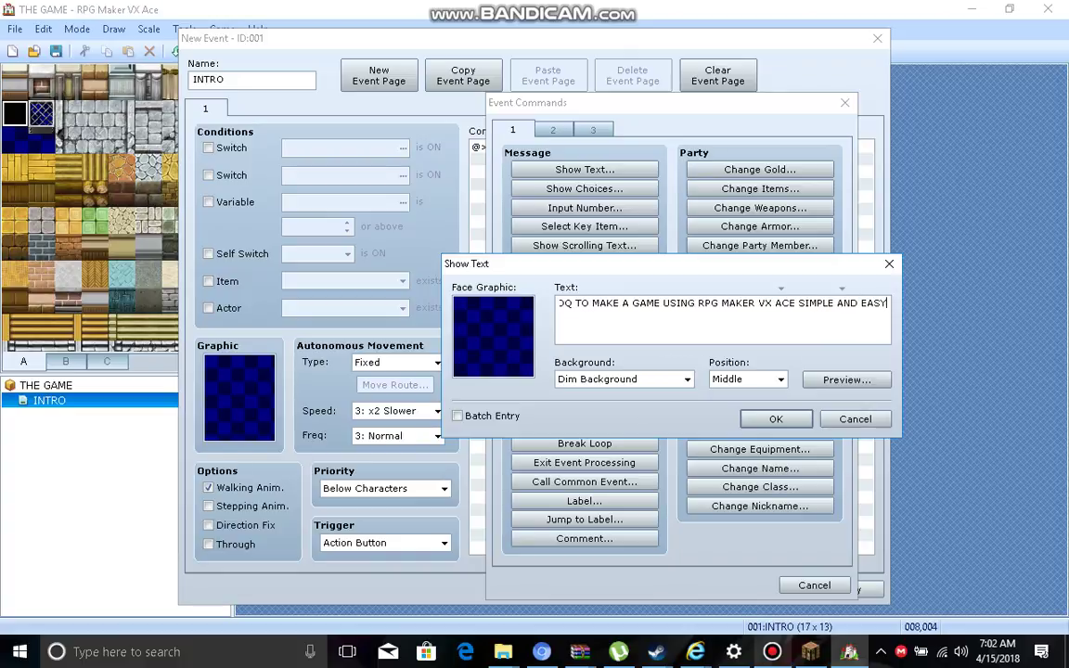
# Erase the entire message text of the Show Text command
pyautogui.press('BackSpace')
pyautogui.press('BackSpace')
pyautogui.press('BackSpace')
pyautogui.press('BackSpace')
pyautogui.press('BackSpace')
pyautogui.press('BackSpace')
pyautogui.press('BackSpace')
pyautogui.press('BackSpace')
pyautogui.press('BackSpace')
pyautogui.press('BackSpace')
pyautogui.press('BackSpace')
pyautogui.press('BackSpace')
pyautogui.press('BackSpace')
pyautogui.press('BackSpace')
pyautogui.press('BackSpace')
pyautogui.press('BackSpace')
pyautogui.press('BackSpace')
pyautogui.press('BackSpace')
pyautogui.press('BackSpace')
pyautogui.press('BackSpace')
pyautogui.press('BackSpace')
pyautogui.press('BackSpace')
pyautogui.press('BackSpace')
pyautogui.press('BackSpace')
pyautogui.press('BackSpace')
pyautogui.press('BackSpace')
pyautogui.press('BackSpace')
pyautogui.press('BackSpace')
pyautogui.press('BackSpace')
pyautogui.press('BackSpace')
pyautogui.press('BackSpace')
pyautogui.press('BackSpace')
pyautogui.press('BackSpace')
pyautogui.press('BackSpace')
pyautogui.press('BackSpace')
pyautogui.press('BackSpace')
pyautogui.press('BackSpace')
pyautogui.press('BackSpace')
pyautogui.press('BackSpace')
pyautogui.press('BackSpace')
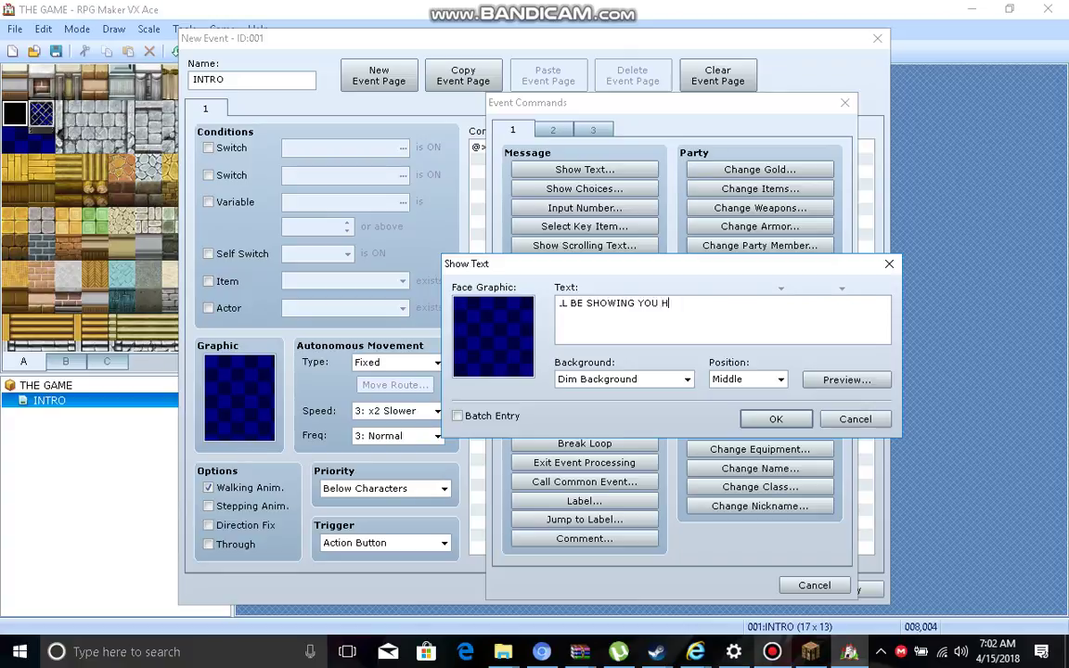
pyautogui.press('BackSpace')
pyautogui.press('BackSpace')
pyautogui.press('BackSpace')
pyautogui.press('BackSpace')
pyautogui.press('BackSpace')
pyautogui.press('BackSpace')
pyautogui.press('BackSpace')
pyautogui.press('BackSpace')
pyautogui.press('BackSpace')
pyautogui.press('BackSpace')
pyautogui.press('BackSpace')
pyautogui.press('BackSpace')
pyautogui.press('BackSpace')
pyautogui.press('BackSpace')
pyautogui.press('BackSpace')
pyautogui.press('BackSpace')
pyautogui.press('BackSpace')
pyautogui.press('BackSpace')
pyautogui.press('BackSpace')
pyautogui.press('BackSpace')
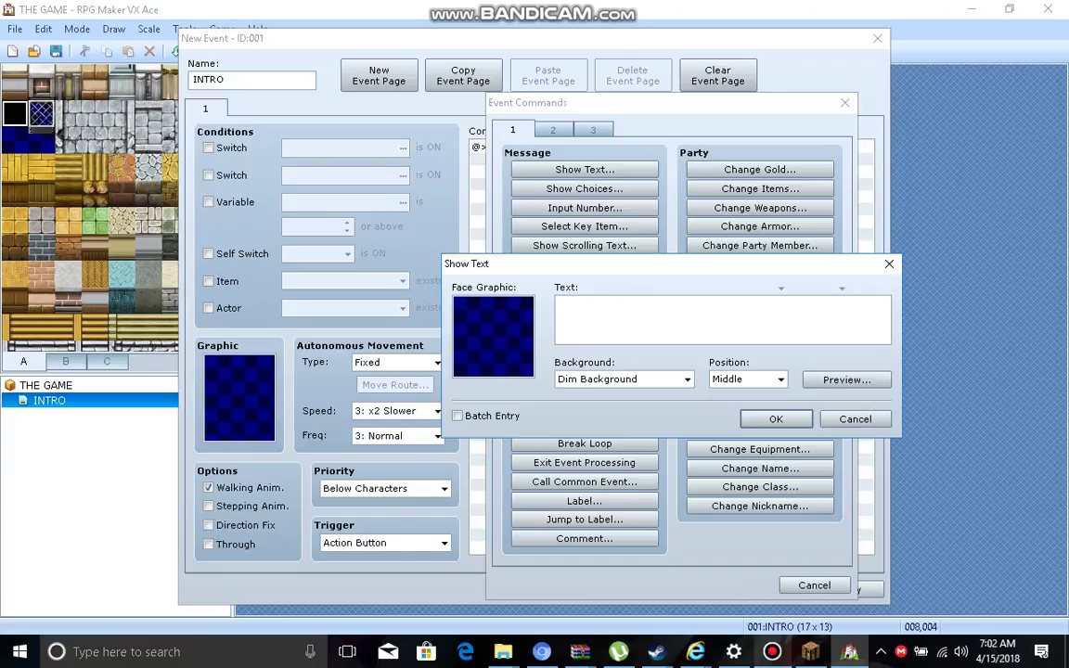
# Begin a new message with "SO JUST TAG ALONG WHILE I GIVE YOU A COOL HOW TO AND WHEN WE FINISH I WILL"
pyautogui.write('SO JUST TAG ALONG WHILE')
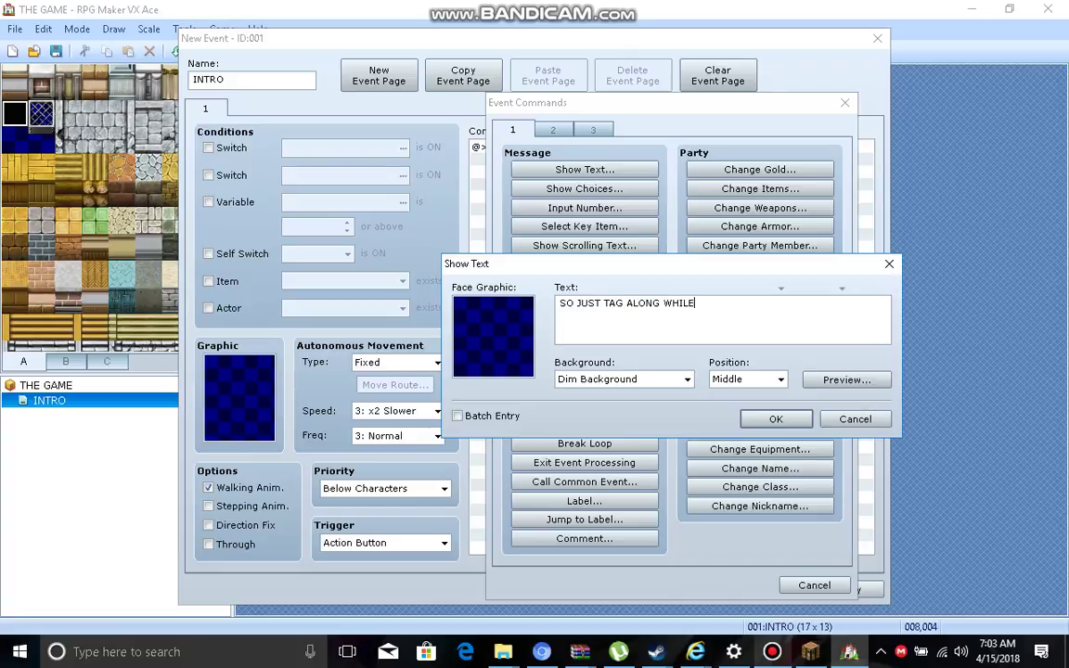
pyautogui.write(' I GIVE YOU A COOL HOW TO')
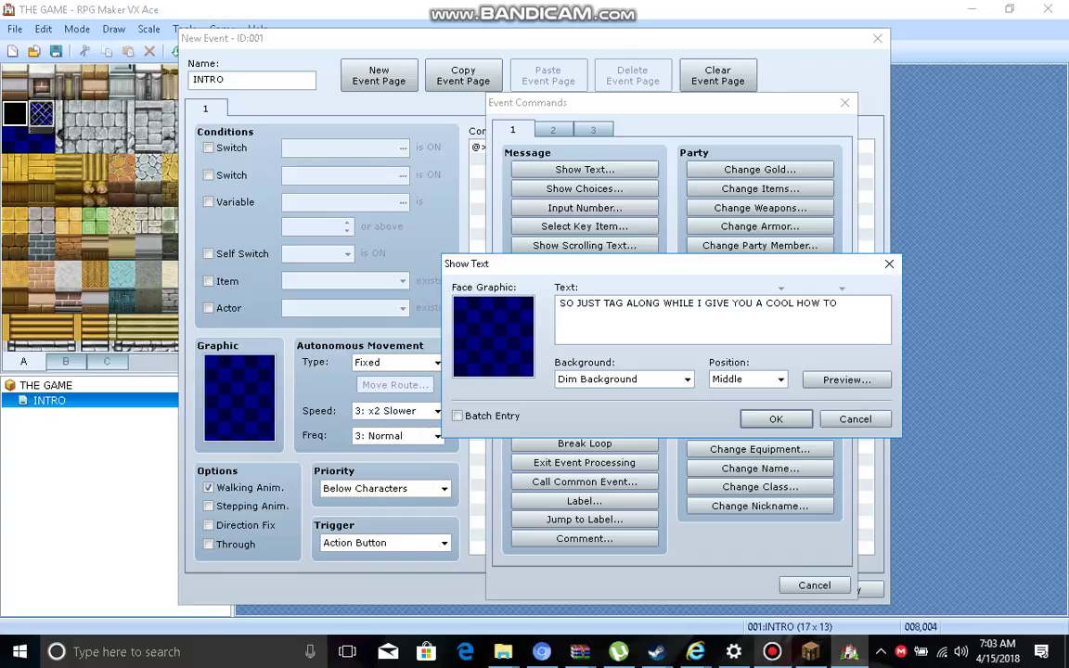
pyautogui.write(' AND WHEN WE F')
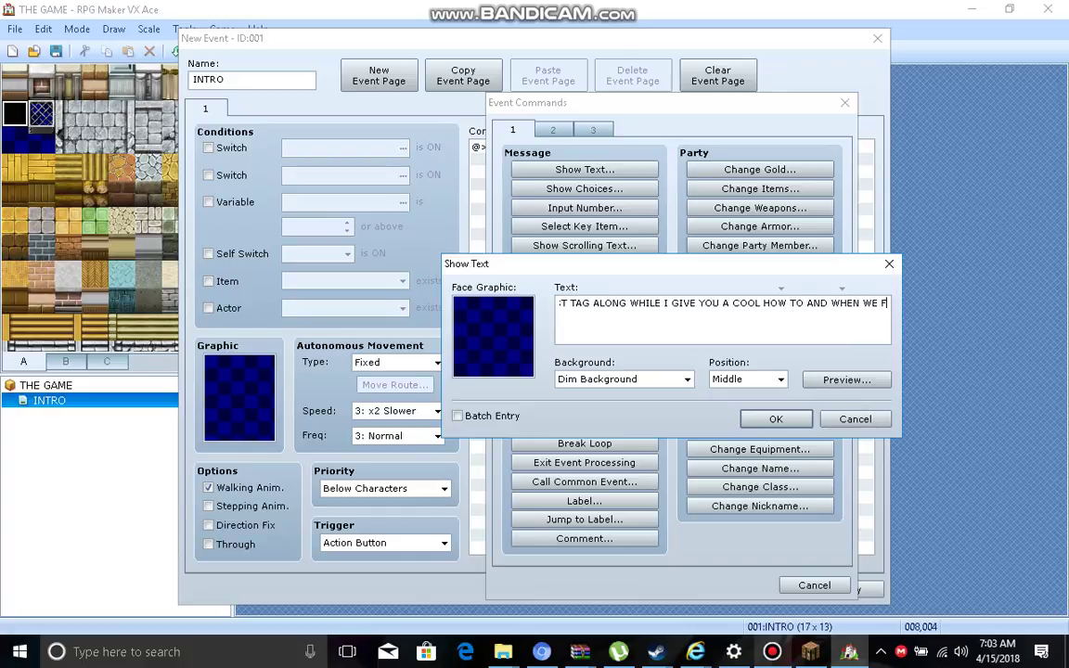
pyautogui.write('INISH')
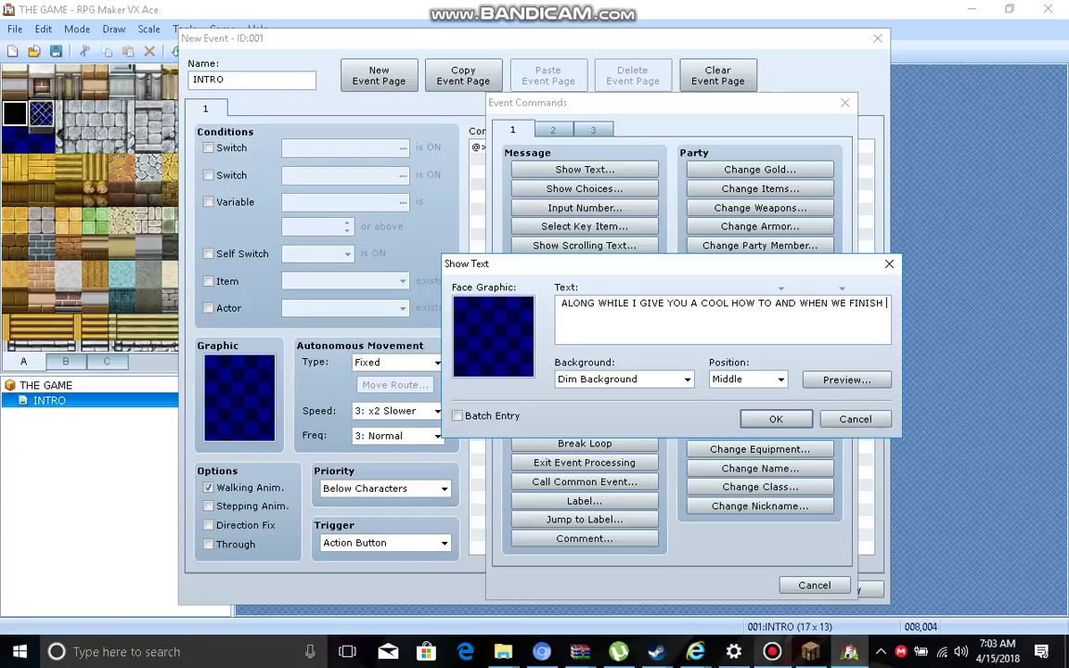
pyautogui.write('I')
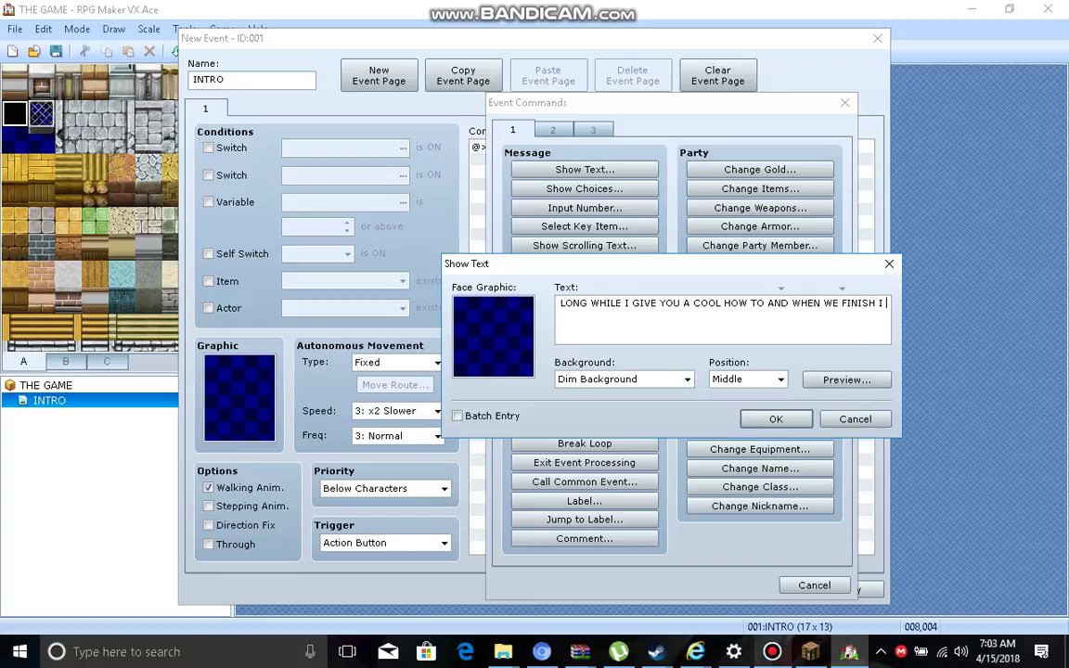
pyautogui.write(' WI')
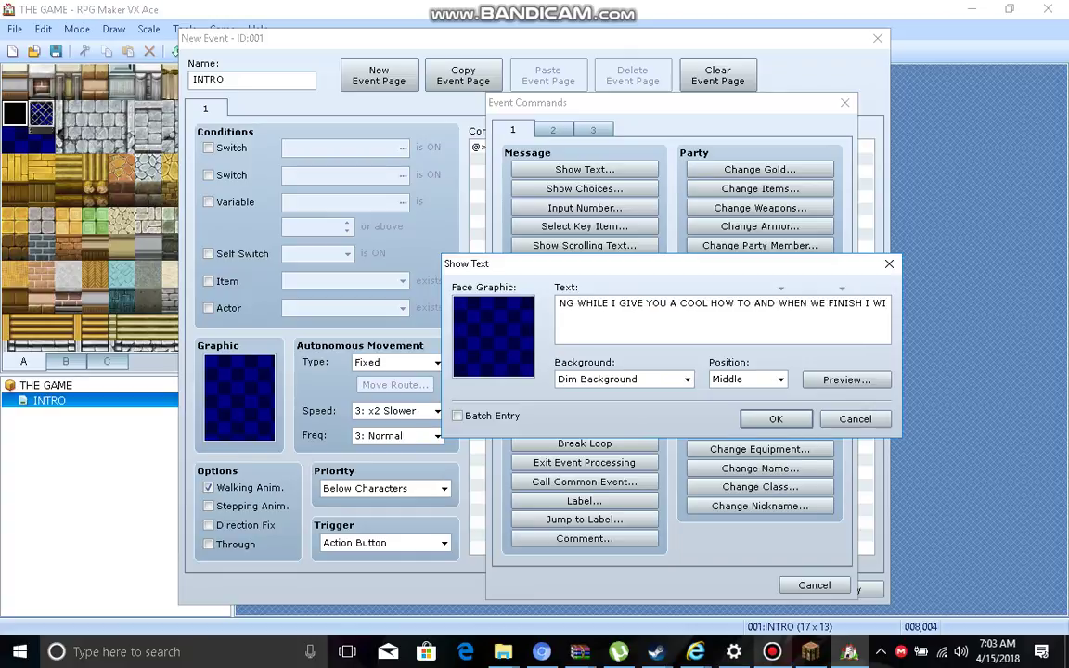
pyautogui.write('LL S')
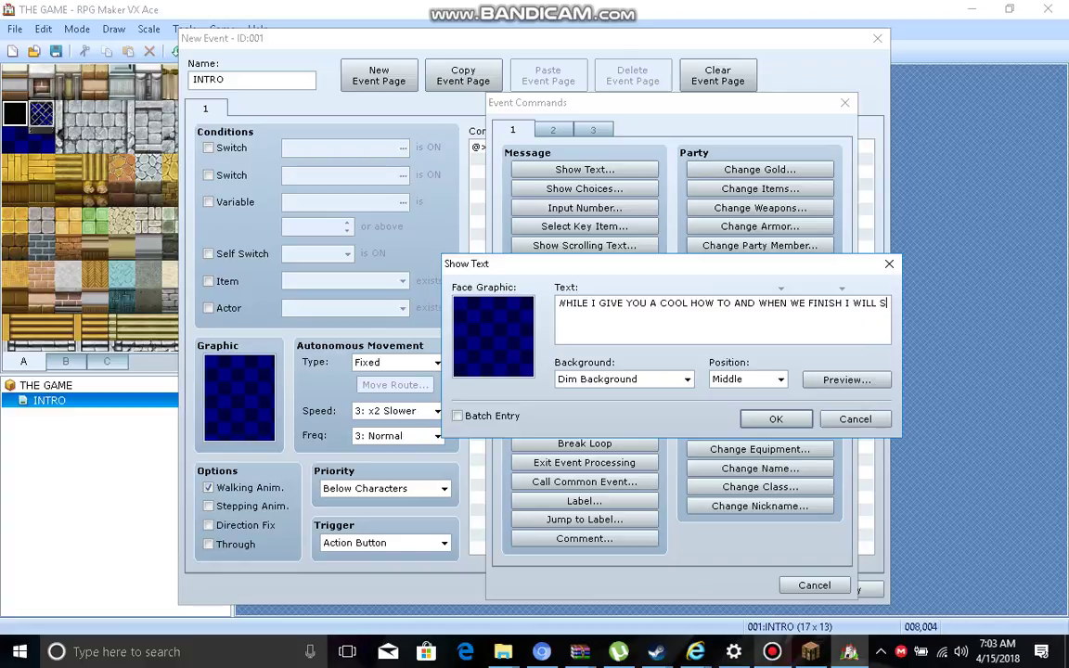
# Continue the message with "SHOW YOU HOW TO POST GAMES ON GAMEING PAGES LIKE GAMEJOLT"
pyautogui.write('HOW YOU HOW TO P')
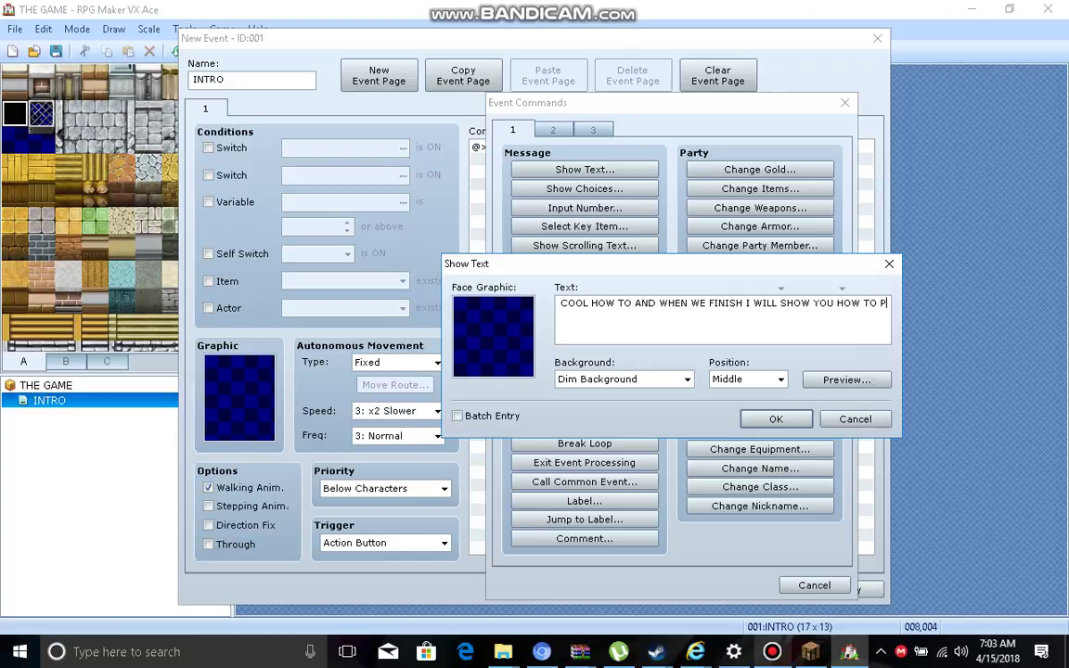
pyautogui.write('OST GA')
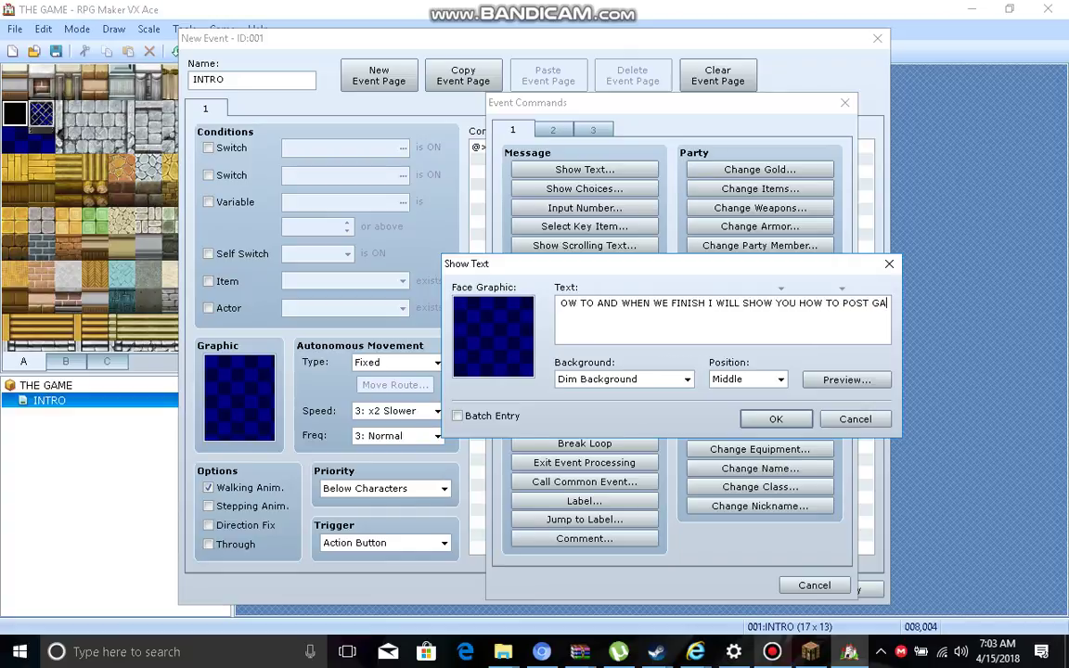
pyautogui.write('MES')
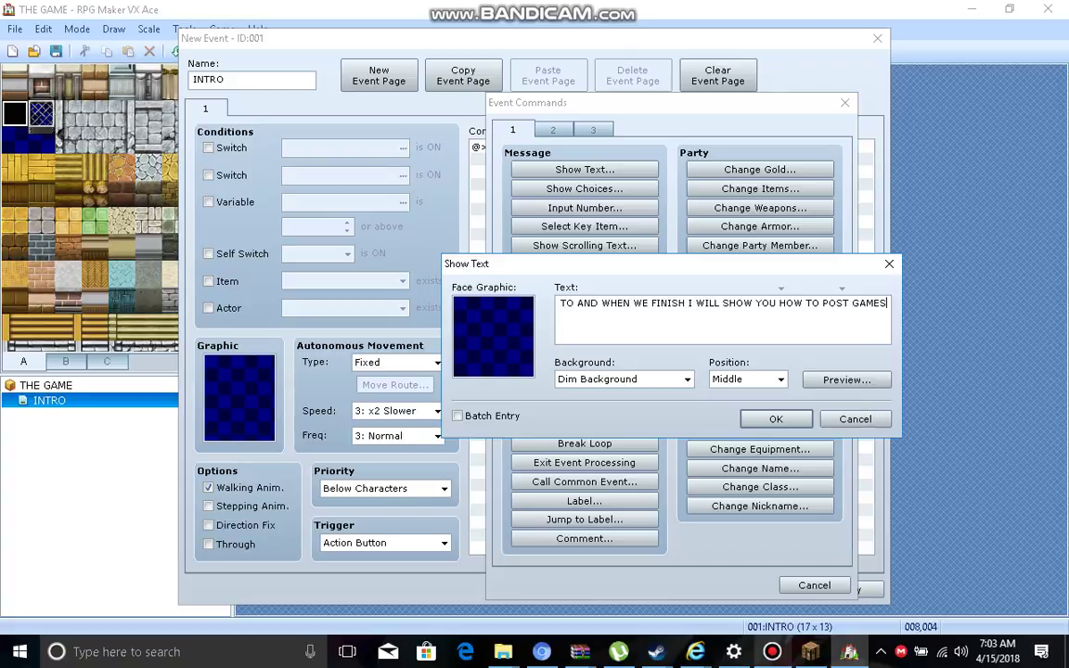
pyautogui.write(' ON G')
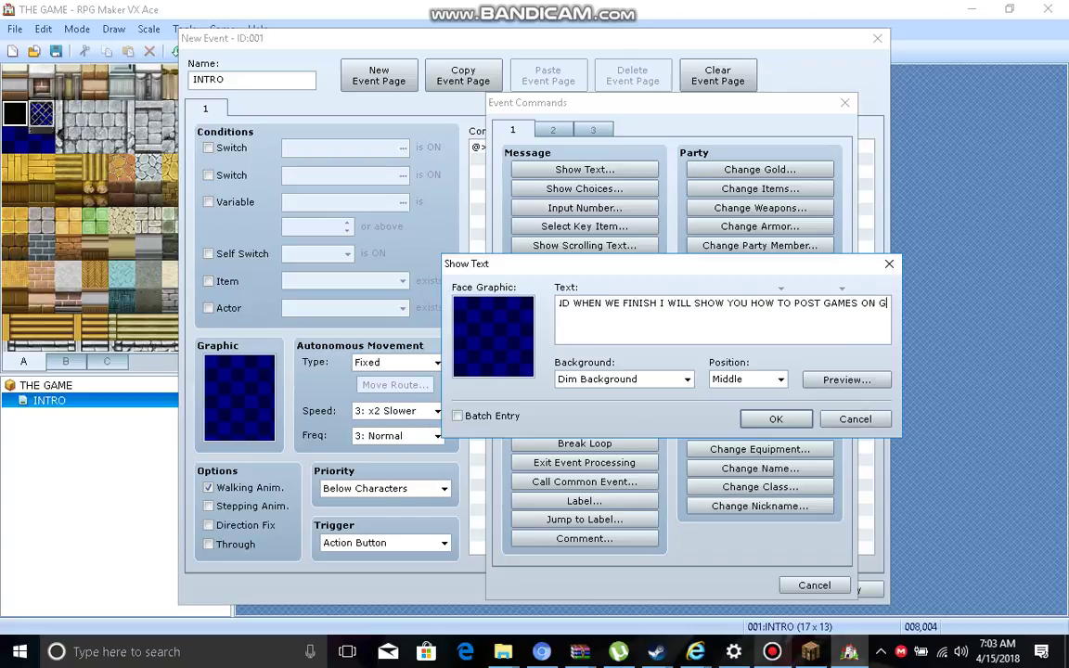
pyautogui.write('AME')
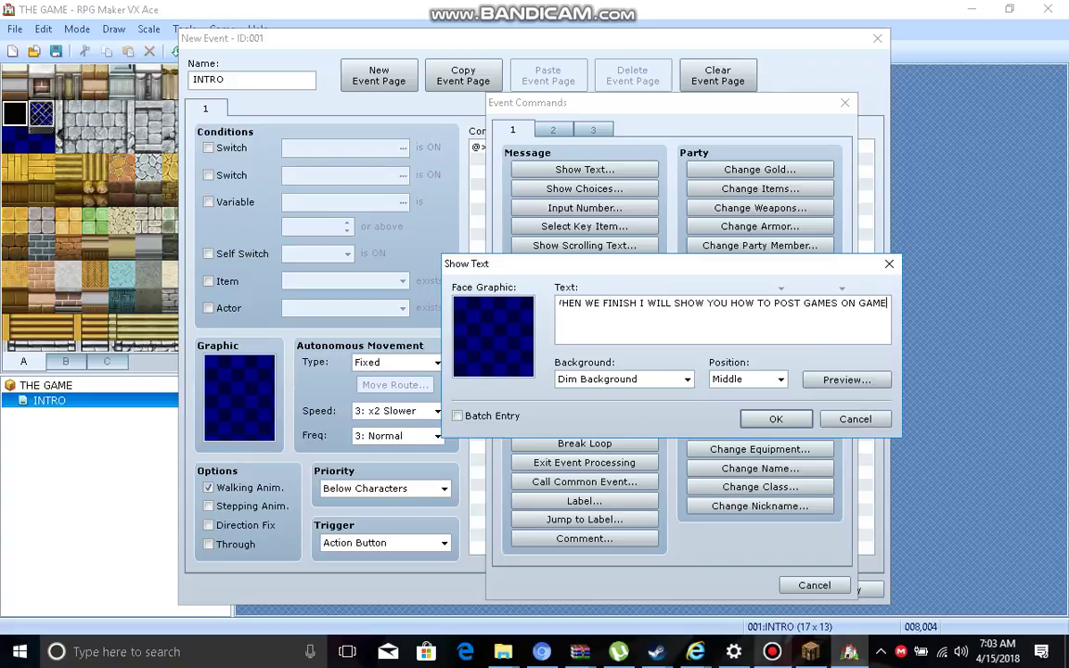
pyautogui.write('ING ')
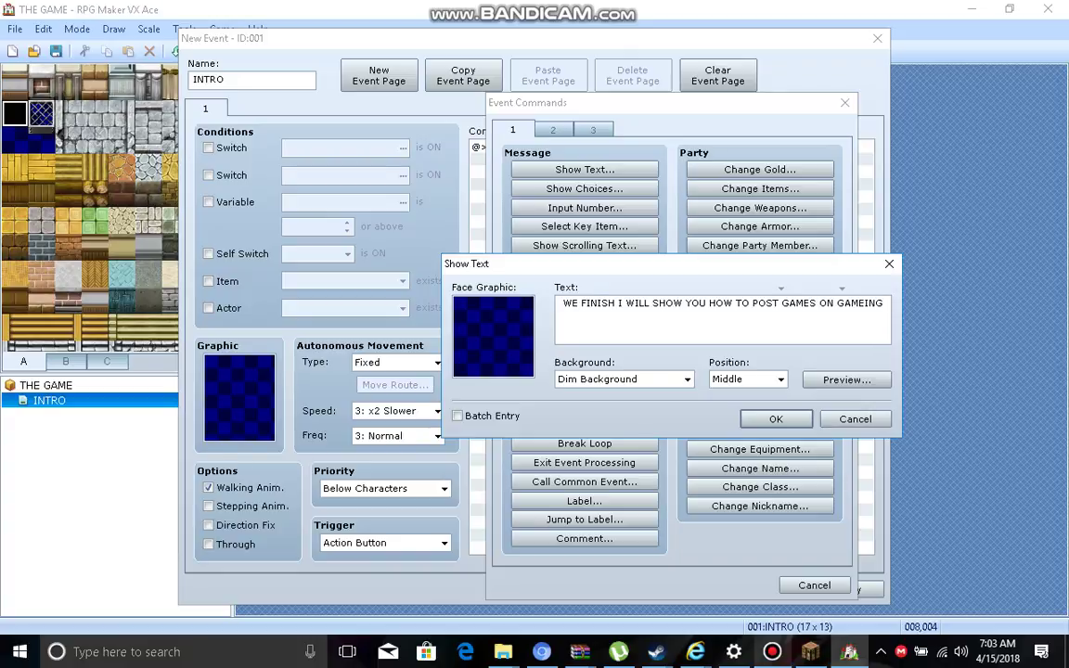
pyautogui.write('PAGES')
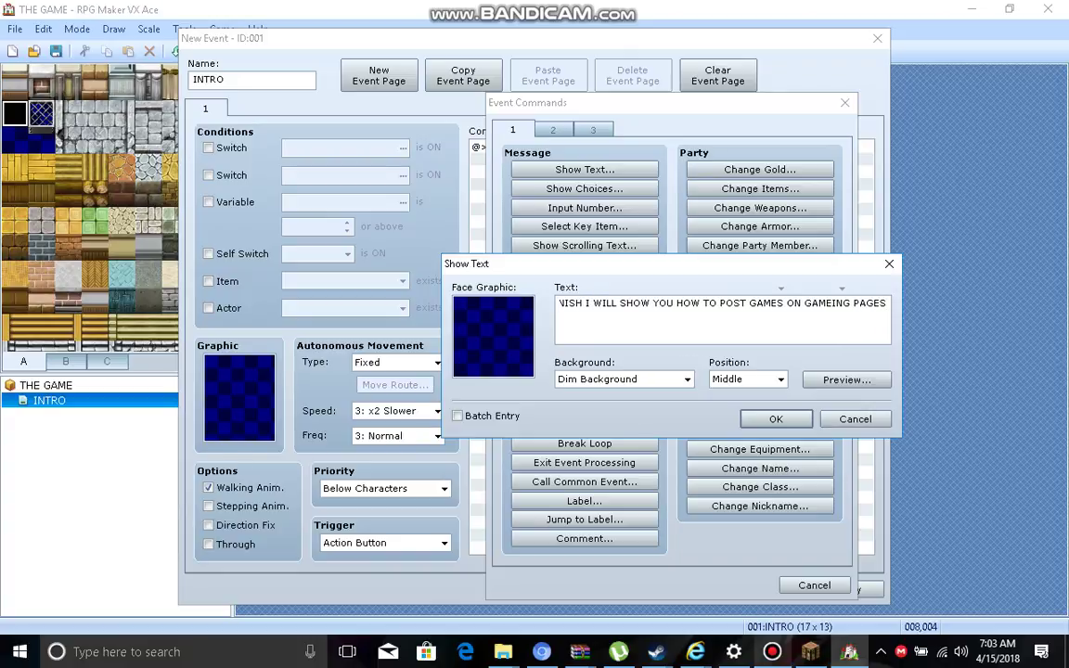
pyautogui.write(' LIKE GA')
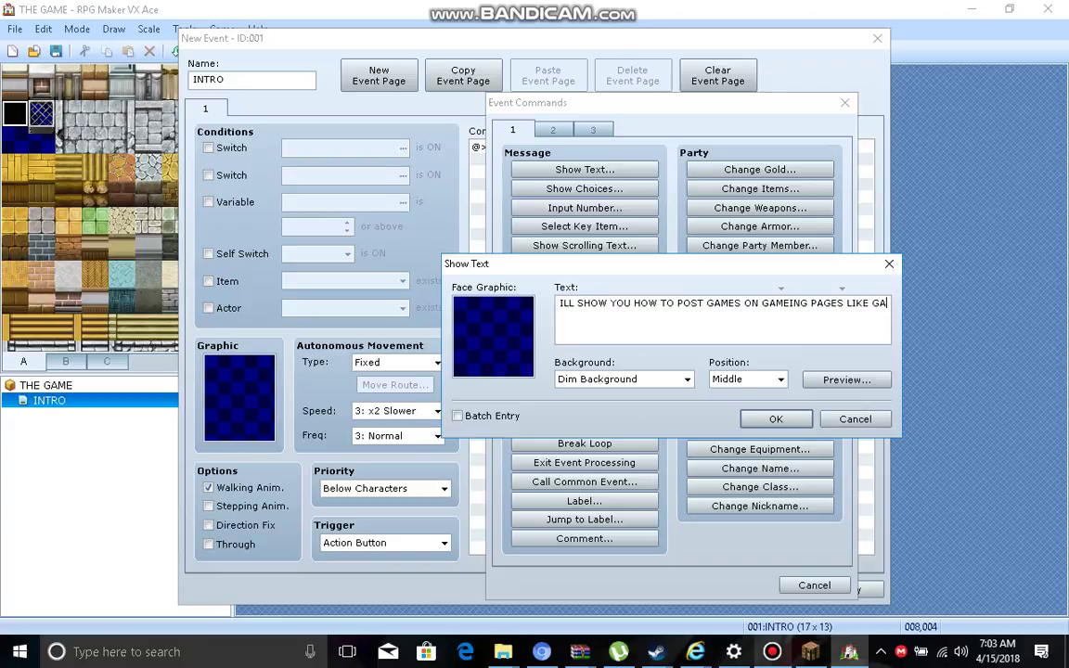
pyautogui.write('MEJO')
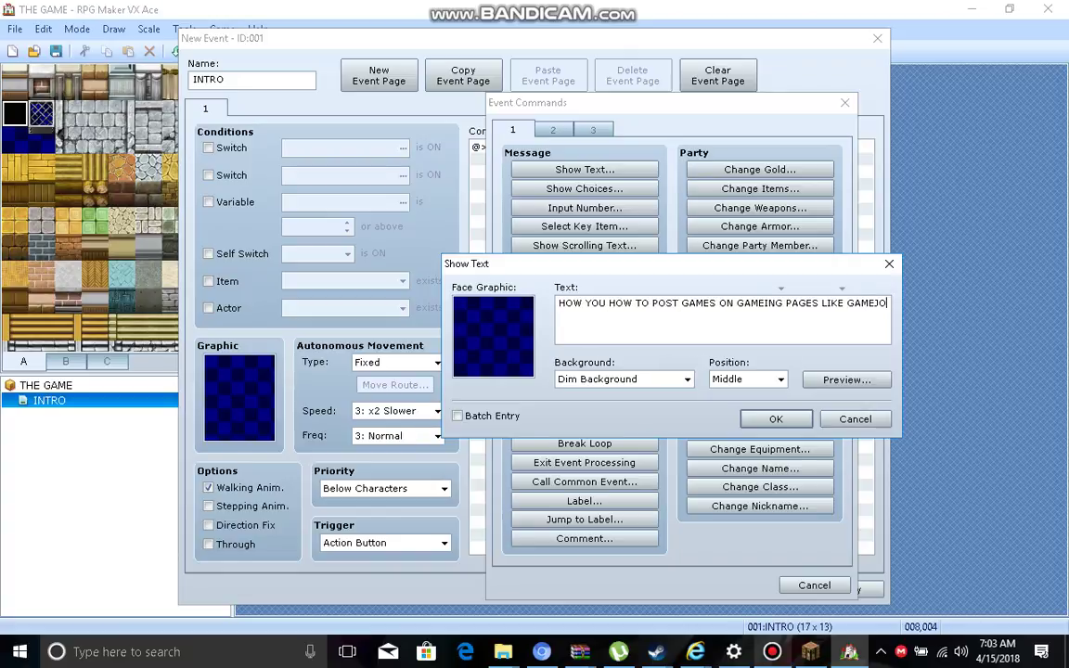
pyautogui.write('LT')
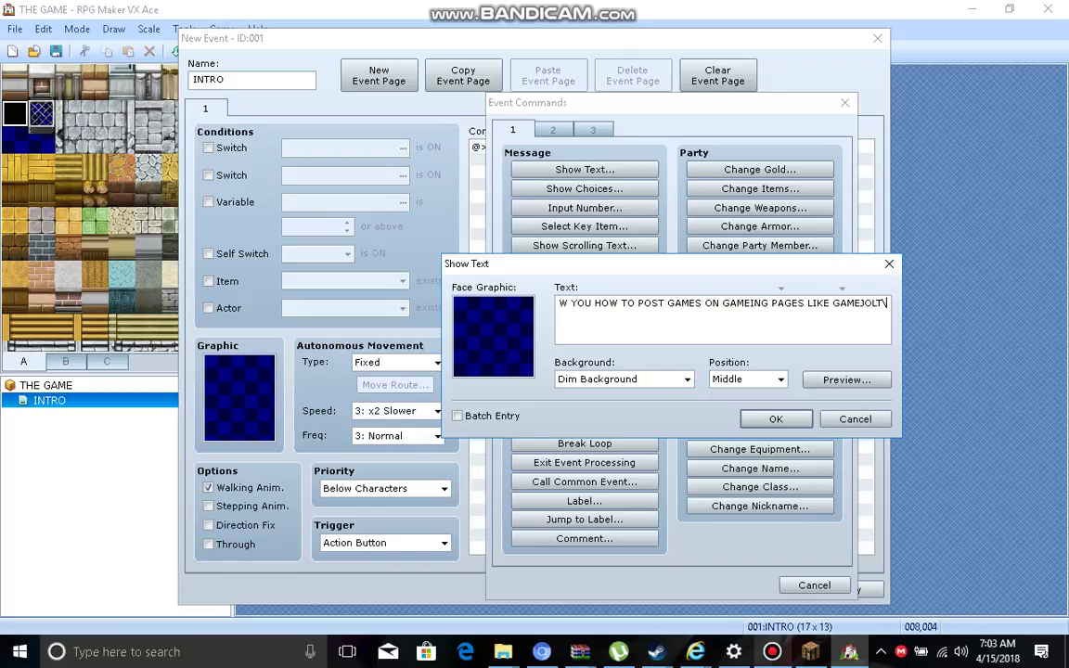
# Clear the message about posting games on GAMEJOLT from the Show Text command
pyautogui.press('BackSpace')
pyautogui.press('BackSpace')
pyautogui.press('BackSpace')
pyautogui.press('BackSpace')
pyautogui.press('BackSpace')
pyautogui.press('BackSpace')
pyautogui.press('BackSpace')
pyautogui.press('BackSpace')
pyautogui.press('BackSpace')
pyautogui.press('BackSpace')
pyautogui.press('BackSpace')
pyautogui.press('BackSpace')
pyautogui.press('BackSpace')
pyautogui.press('BackSpace')
pyautogui.press('BackSpace')
pyautogui.press('BackSpace')
pyautogui.press('BackSpace')
pyautogui.press('BackSpace')
pyautogui.press('BackSpace')
pyautogui.press('BackSpace')
pyautogui.press('BackSpace')
pyautogui.press('BackSpace')
pyautogui.press('BackSpace')
pyautogui.press('BackSpace')
pyautogui.press('BackSpace')
pyautogui.press('BackSpace')
pyautogui.press('BackSpace')
pyautogui.press('BackSpace')
pyautogui.press('BackSpace')
pyautogui.press('BackSpace')
pyautogui.press('BackSpace')
pyautogui.press('BackSpace')
pyautogui.press('BackSpace')
pyautogui.press('BackSpace')
pyautogui.press('BackSpace')
pyautogui.press('BackSpace')
pyautogui.press('BackSpace')
pyautogui.press('BackSpace')
pyautogui.press('BackSpace')
pyautogui.press('BackSpace')
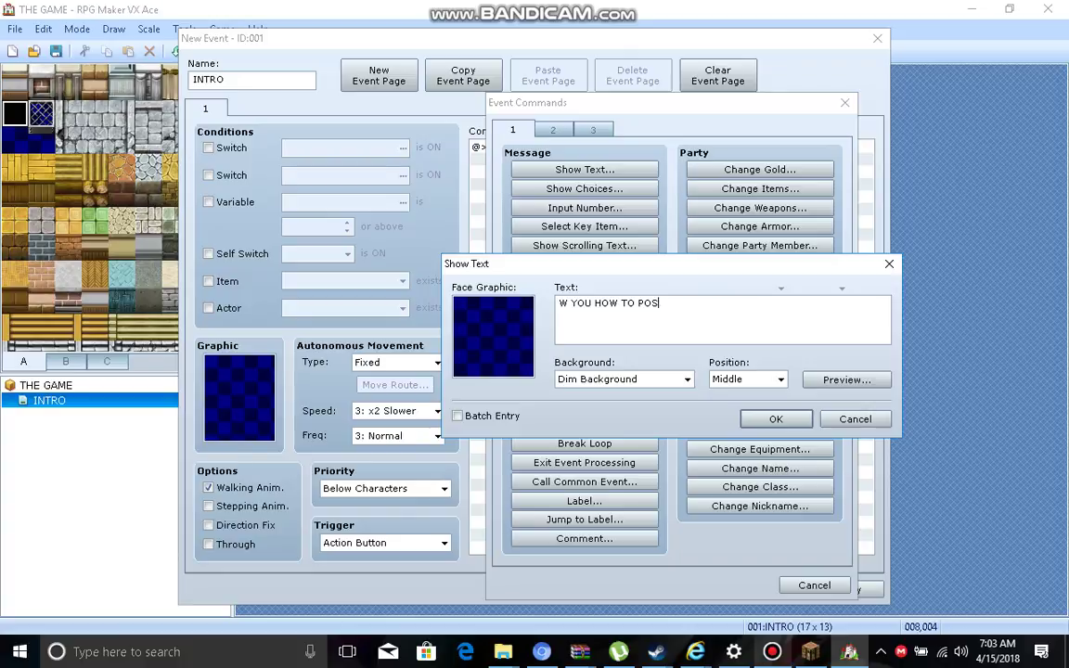
pyautogui.press('BackSpace')
pyautogui.press('BackSpace')
pyautogui.press('BackSpace')
pyautogui.press('BackSpace')
pyautogui.press('BackSpace')
pyautogui.press('BackSpace')
pyautogui.press('BackSpace')
pyautogui.press('BackSpace')
pyautogui.press('BackSpace')
pyautogui.press('BackSpace')
pyautogui.press('BackSpace')
pyautogui.press('BackSpace')
pyautogui.press('BackSpace')
pyautogui.press('BackSpace')
pyautogui.press('BackSpace')
pyautogui.press('BackSpace')
pyautogui.press('BackSpace')
pyautogui.press('BackSpace')
pyautogui.press('BackSpace')
pyautogui.press('BackSpace')
pyautogui.press('BackSpace')
pyautogui.press('BackSpace')
pyautogui.press('BackSpace')
pyautogui.press('BackSpace')
pyautogui.press('BackSpace')
pyautogui.press('BackSpace')
pyautogui.press('BackSpace')
pyautogui.press('BackSpace')
pyautogui.press('BackSpace')
pyautogui.press('BackSpace')
pyautogui.press('BackSpace')
pyautogui.press('BackSpace')
pyautogui.press('BackSpace')
pyautogui.press('BackSpace')
pyautogui.press('BackSpace')
pyautogui.press('BackSpace')
pyautogui.press('BackSpace')
pyautogui.press('BackSpace')
pyautogui.press('BackSpace')
pyautogui.press('BackSpace')
# Switch to Bandicam and enable the mouse cursor display and the mouse click effect in its recording settings
pyautogui.click(771, 651)
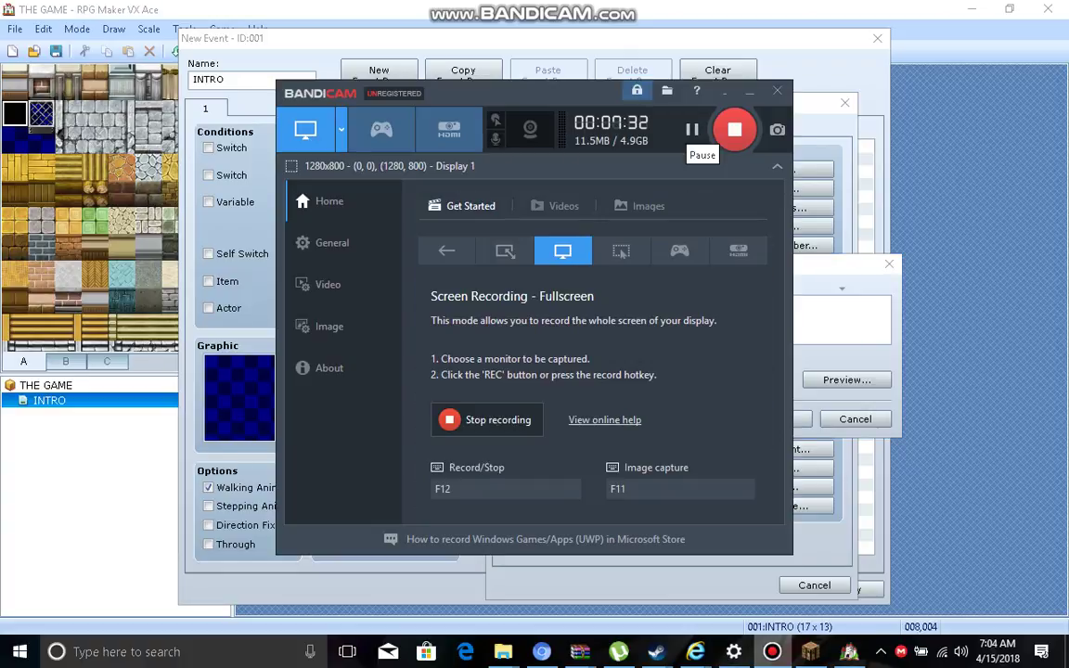
pyautogui.click(692, 130)
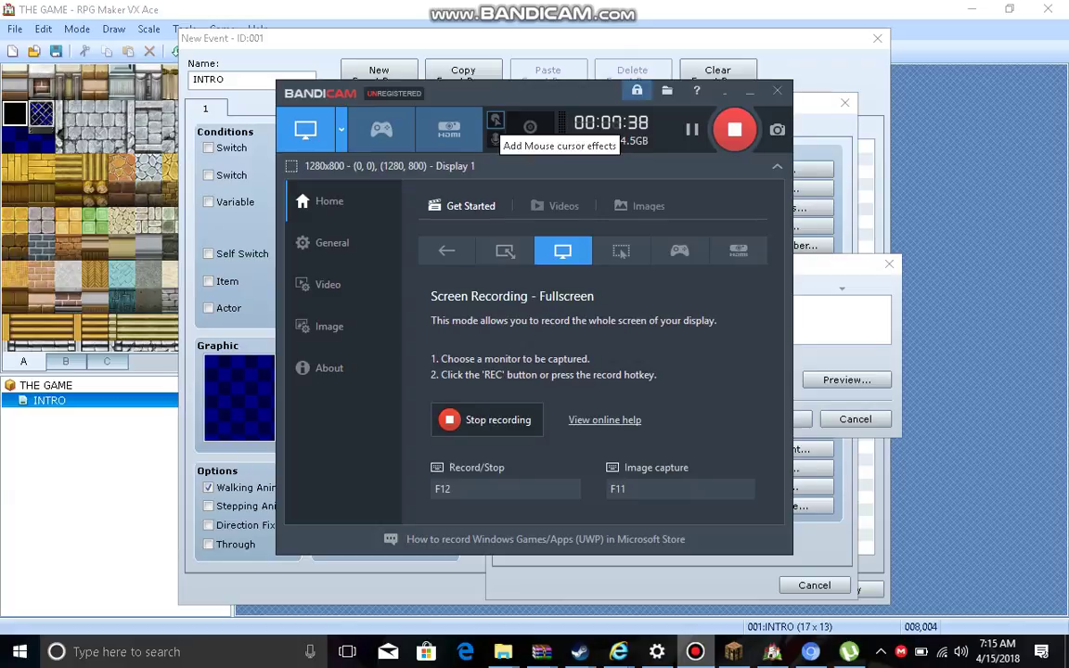
pyautogui.click(495, 120)
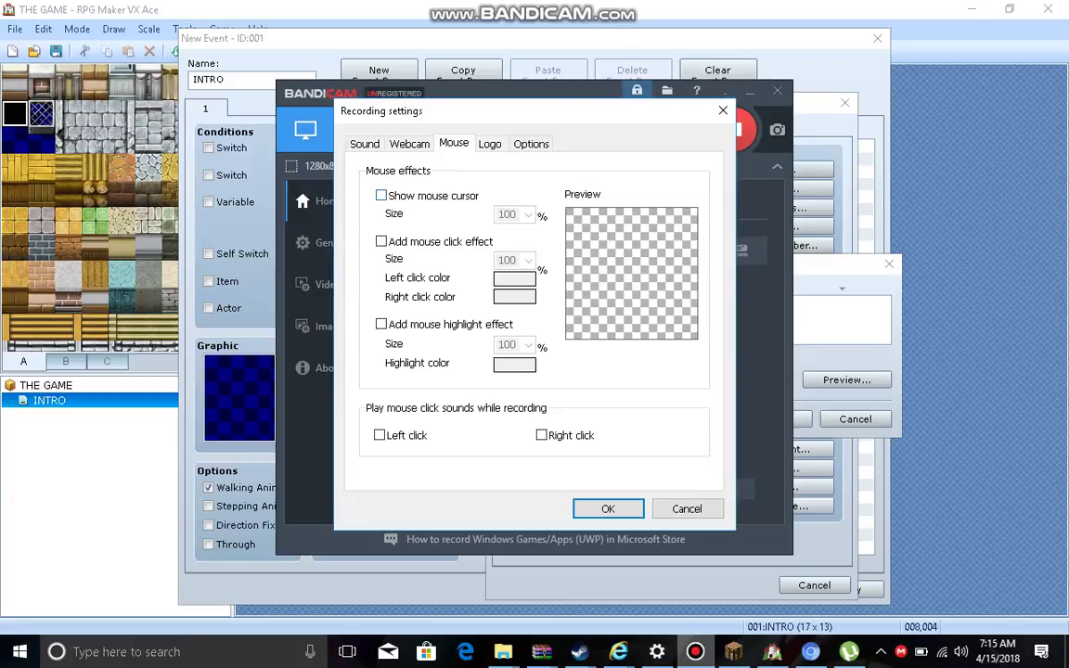
pyautogui.click(380, 195)
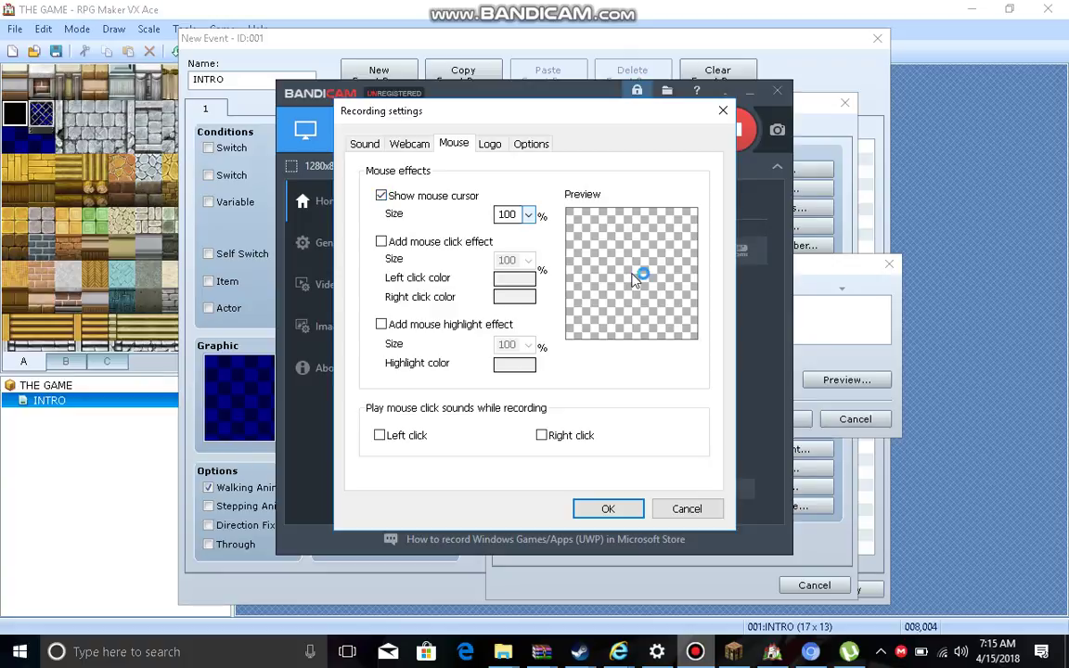
pyautogui.click(380, 241)
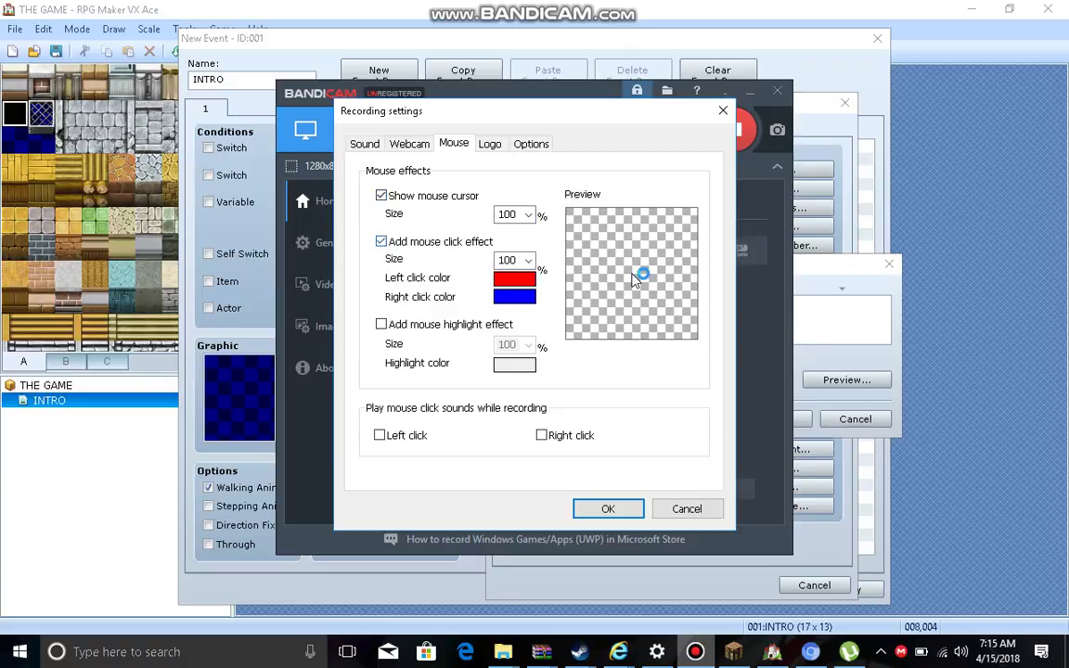
# Set the left click color of the mouse click effect to orange (243, 133, 12)
pyautogui.click(514, 277)
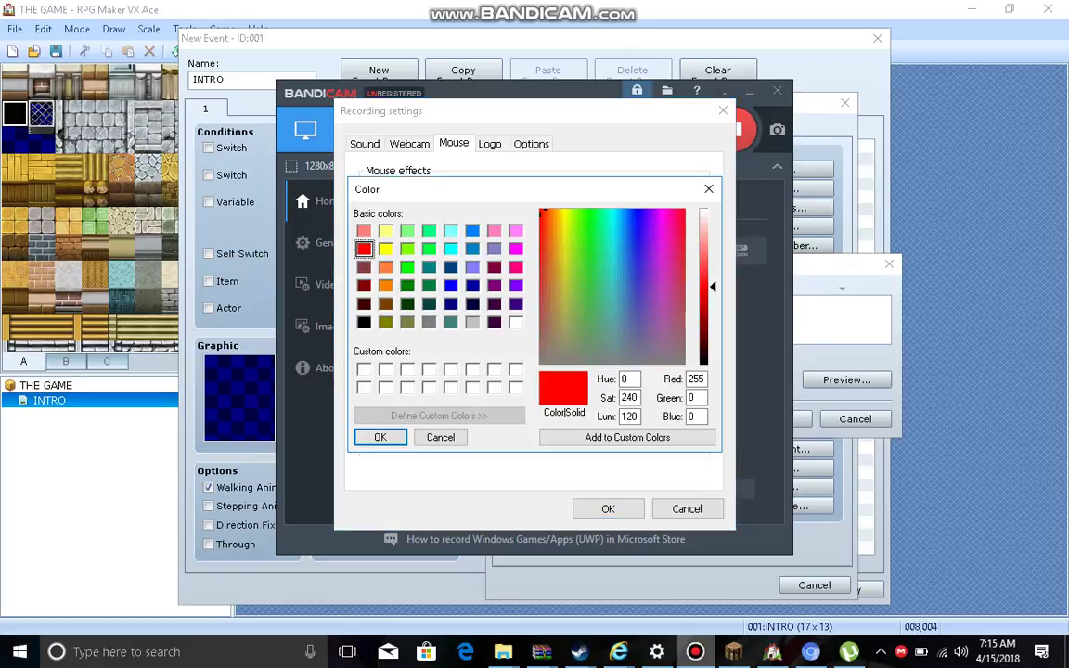
pyautogui.click(553, 223)
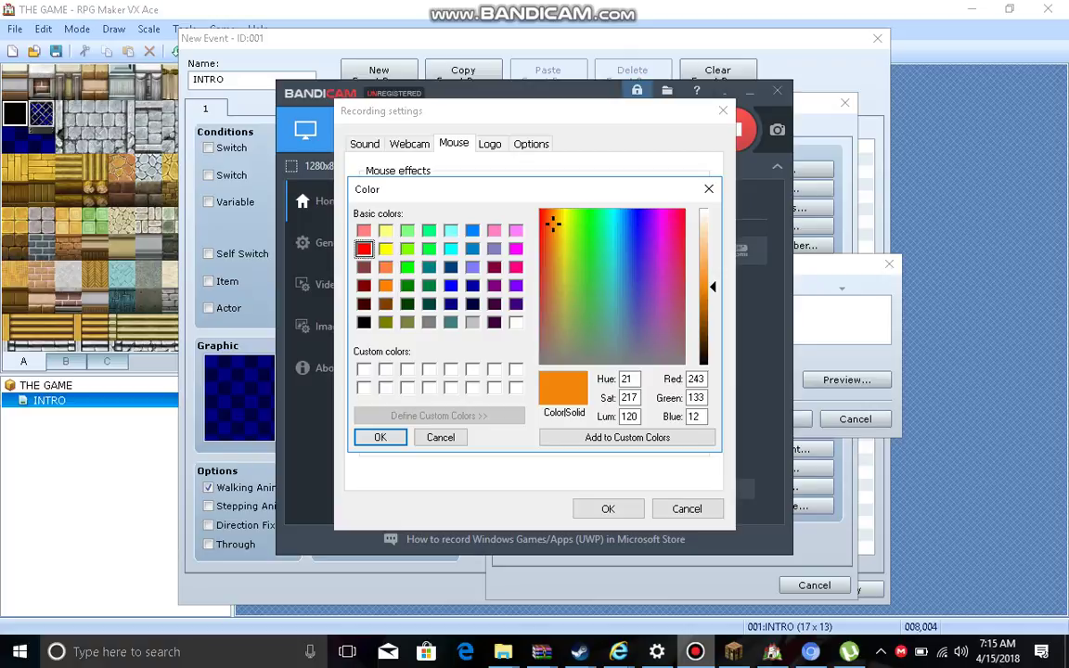
pyautogui.press('Return')
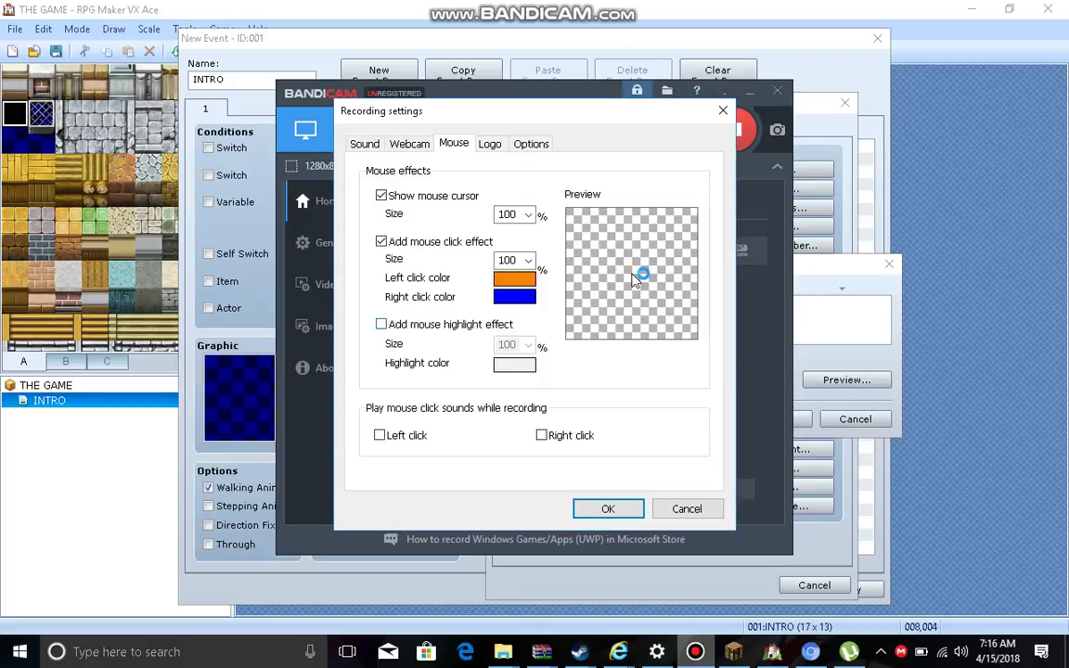
# Enable the right click sound while recording and set the left click color to green (24, 242, 13)
pyautogui.click(541, 435)
pyautogui.click(514, 278)
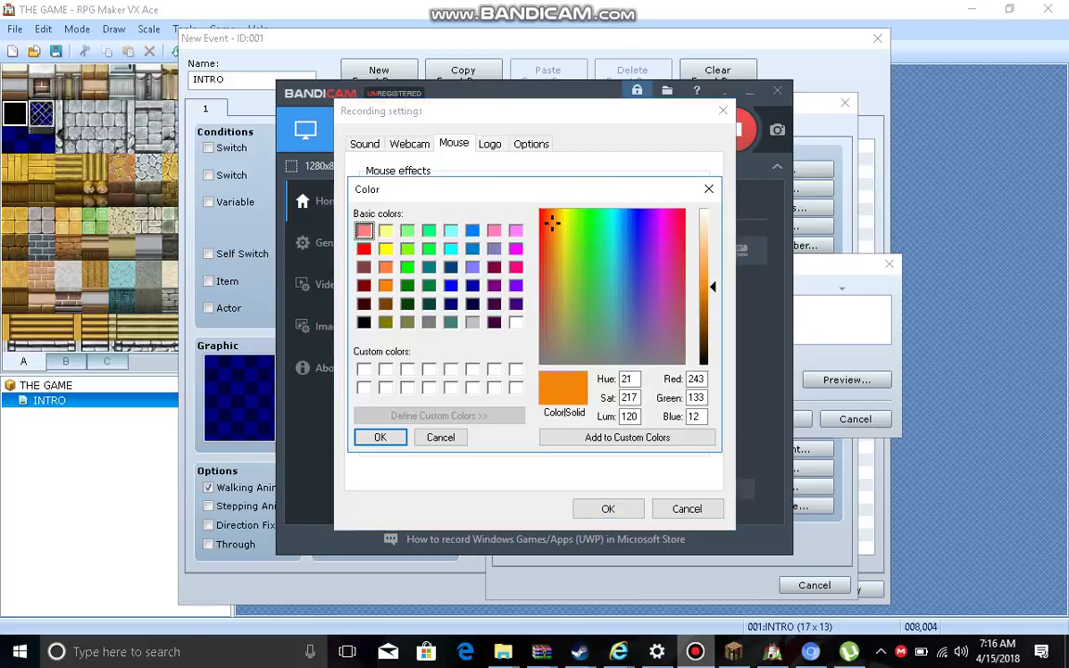
pyautogui.click(587, 222)
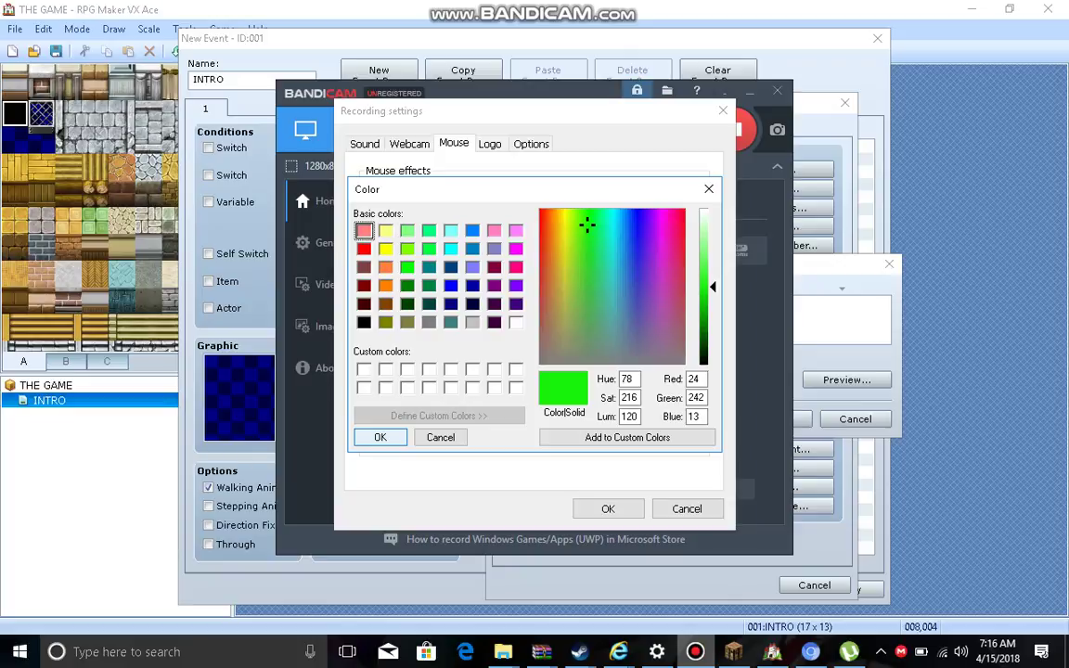
pyautogui.press('Return')
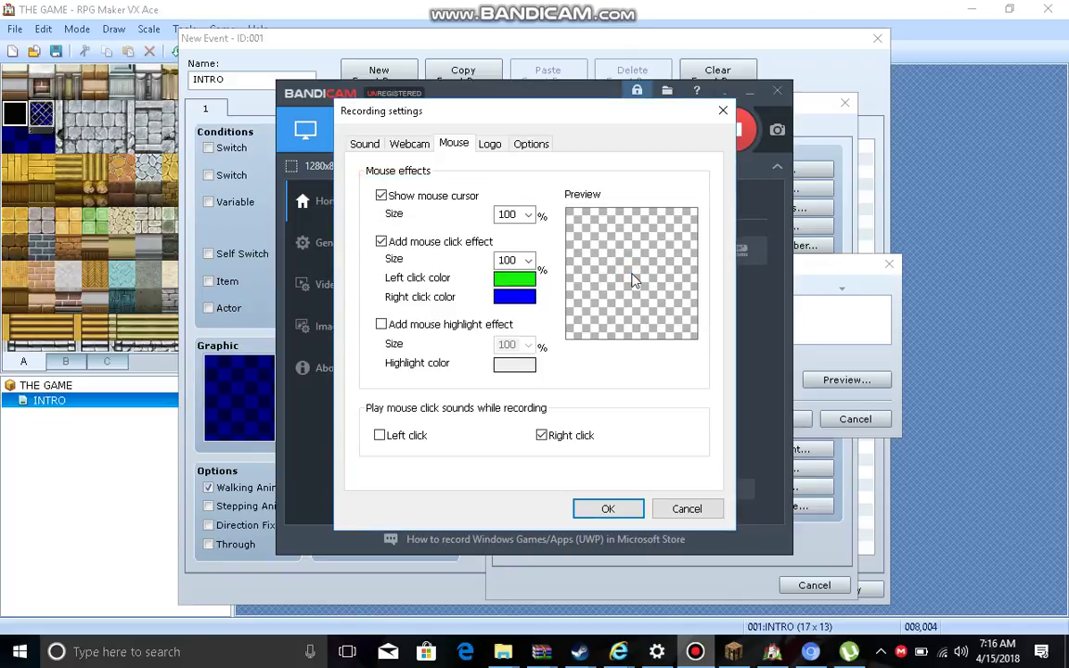
# Set the right click color to the bright green basic color and apply the recording settings
pyautogui.click(633, 278)
pyautogui.click(514, 296)
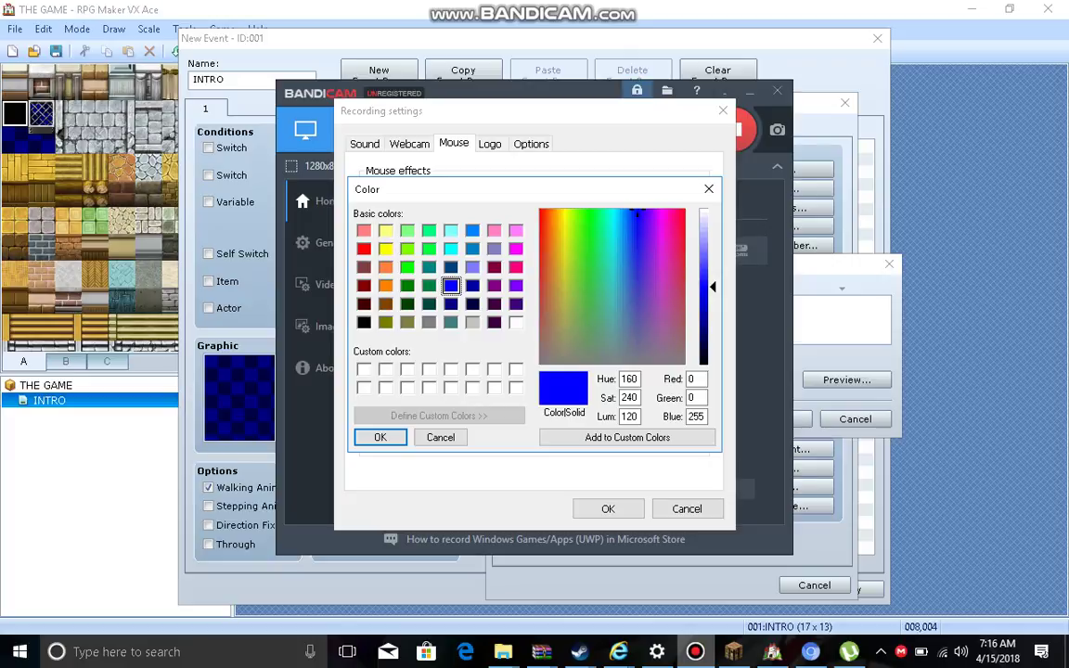
pyautogui.click(428, 249)
pyautogui.click(380, 437)
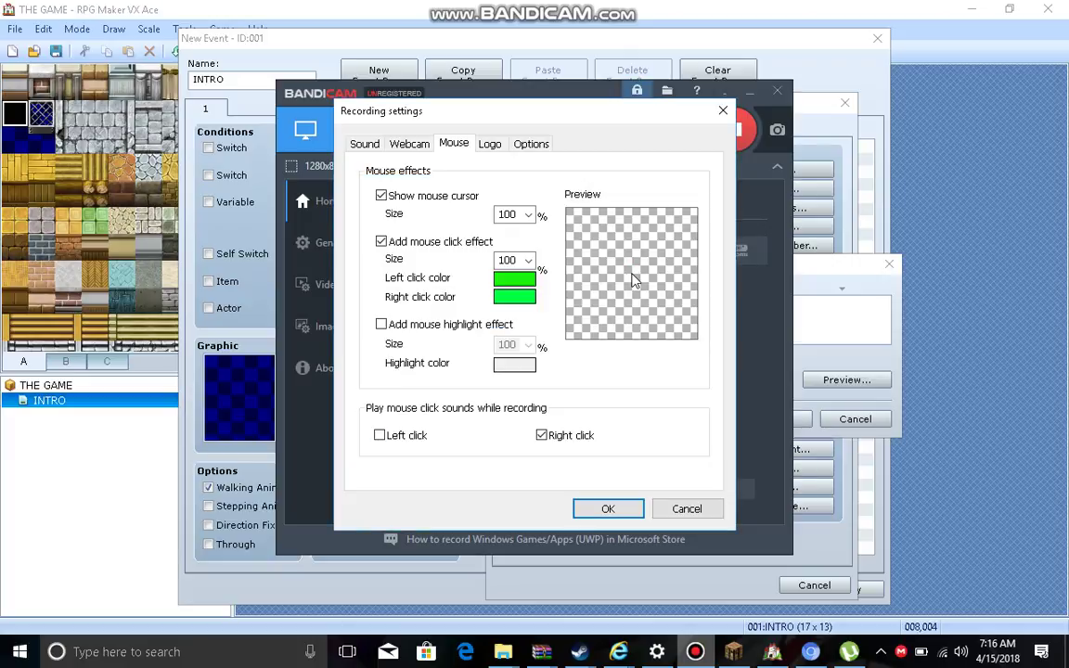
pyautogui.press('Return')
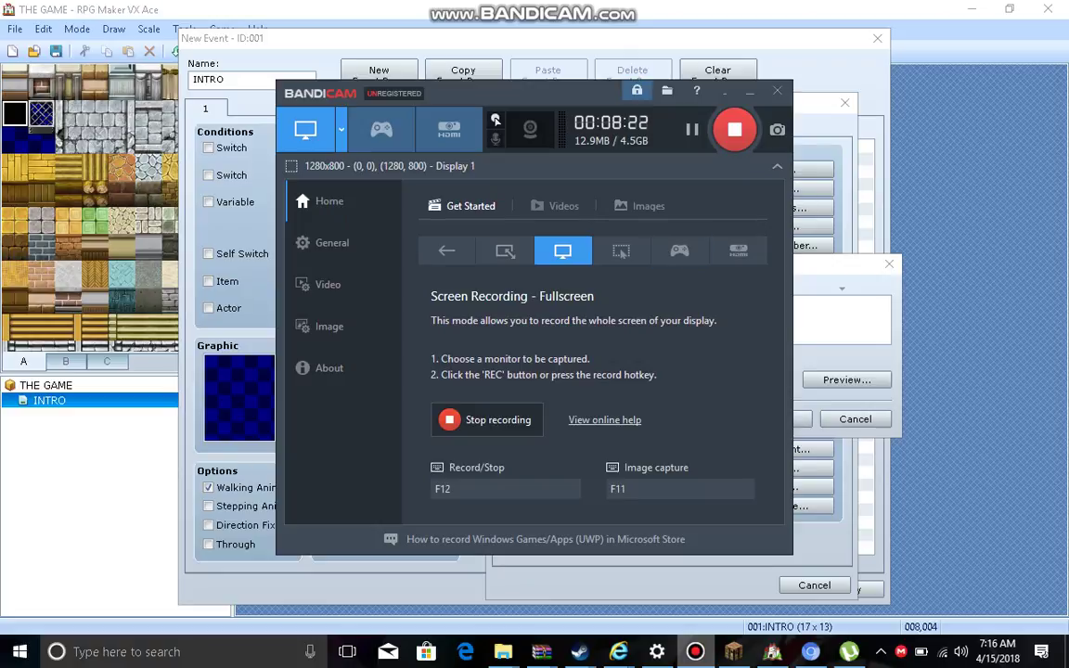
# Switch back to the Show Text window in RPG Maker VX Ace
pyautogui.hotkey('alt', 'Tab')
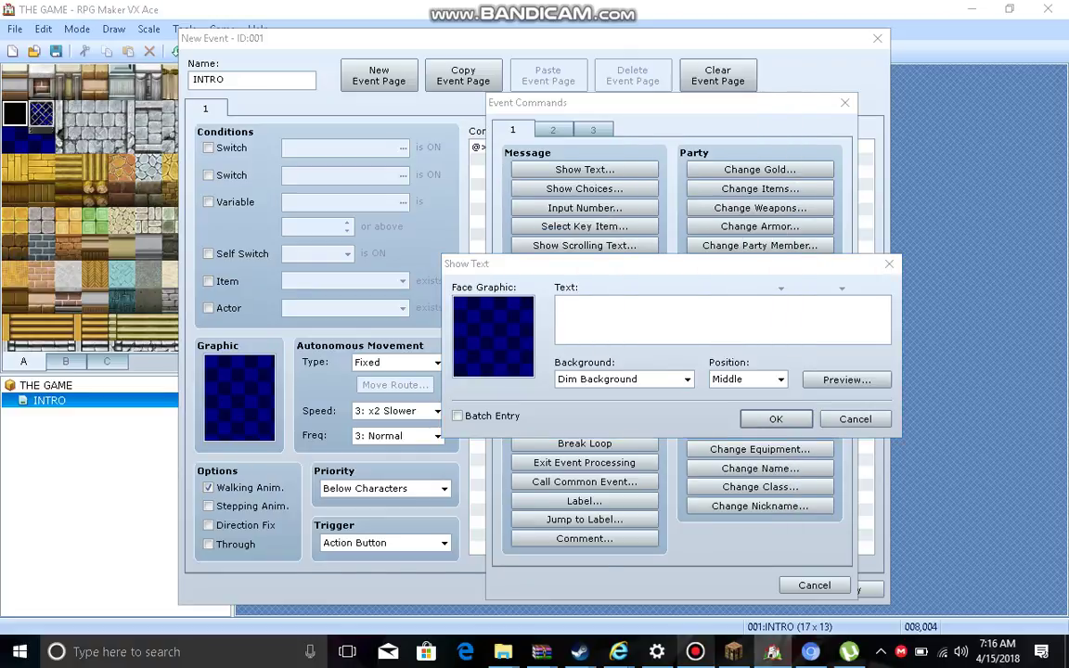
pyautogui.hotkey('alt', 'Tab')
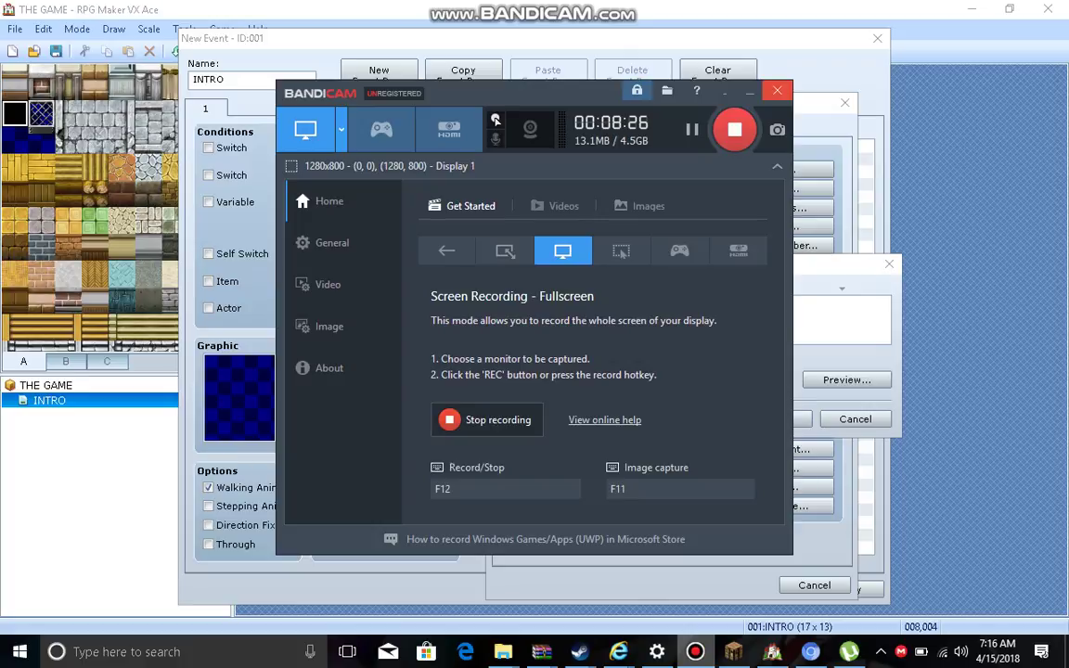
pyautogui.hotkey('alt', 'Tab')
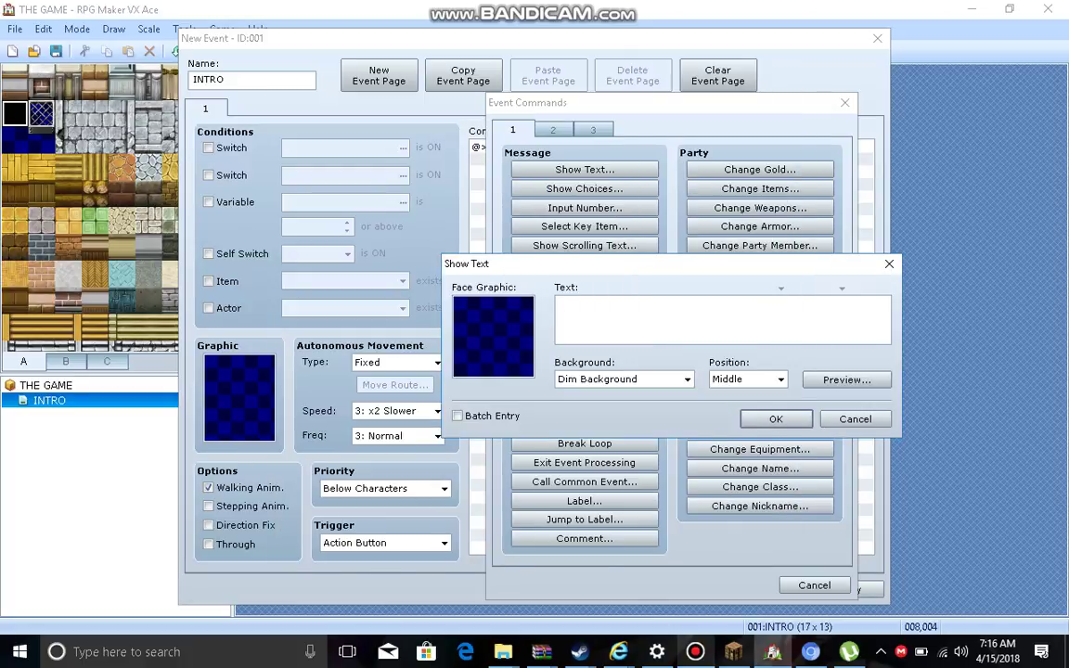
# Try the message text "SO SRY ABOUT THAT LETS GET REA" in the Show Text command and erase it
pyautogui.write('SRY ABOUT THAT LET')
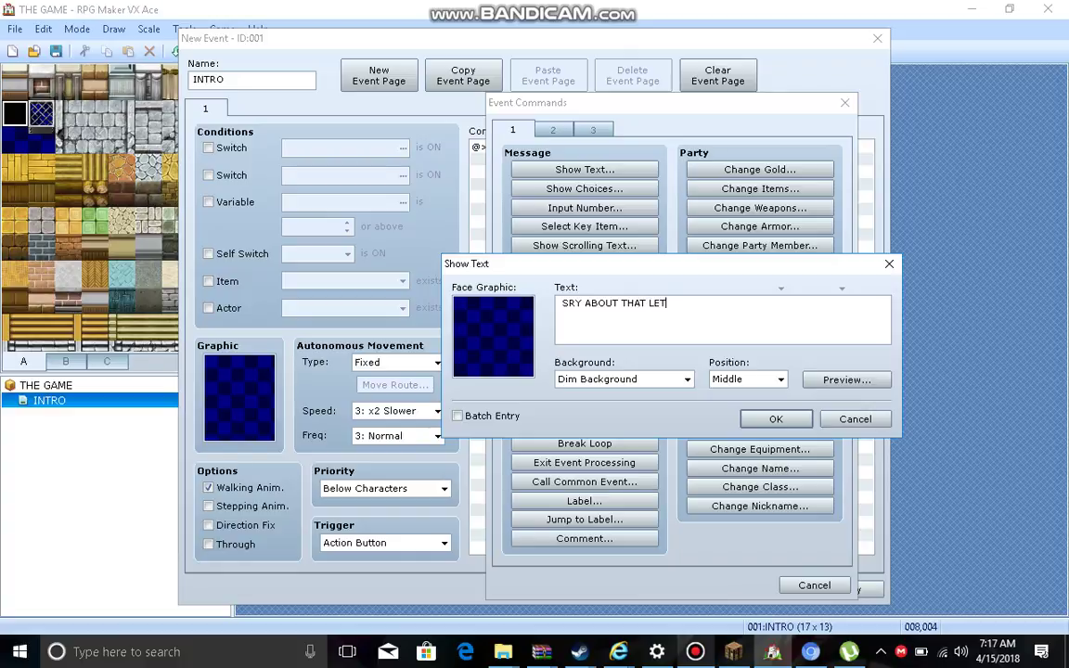
pyautogui.write('S GET READY')
pyautogui.press('BackSpace')
pyautogui.press('BackSpace')
pyautogui.hotkey('ctrl', 'a')
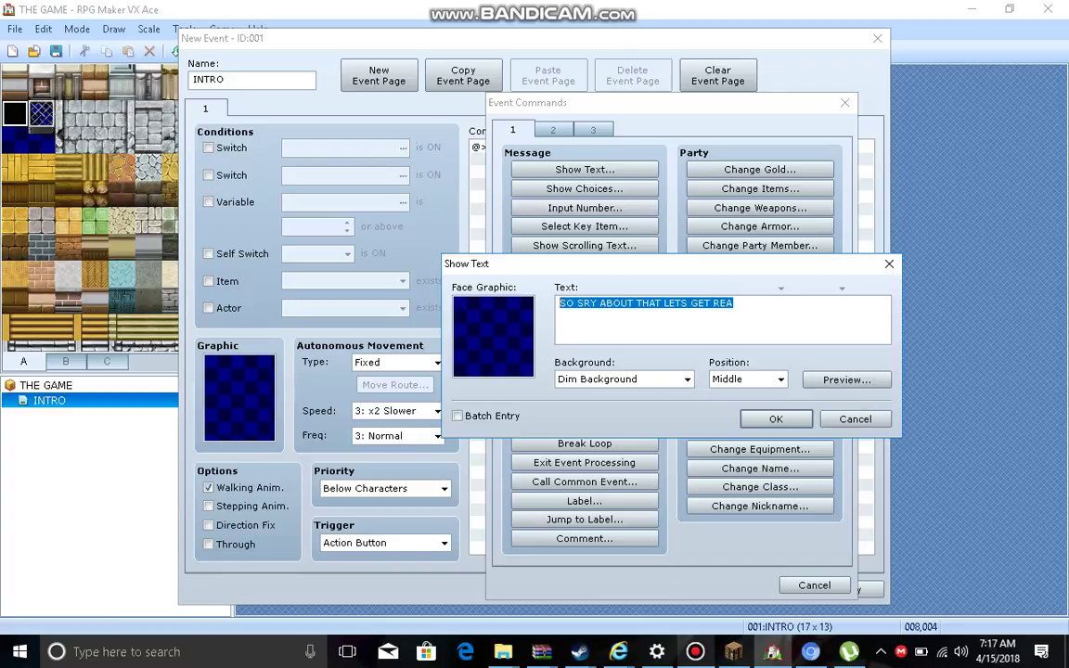
pyautogui.press('BackSpace')
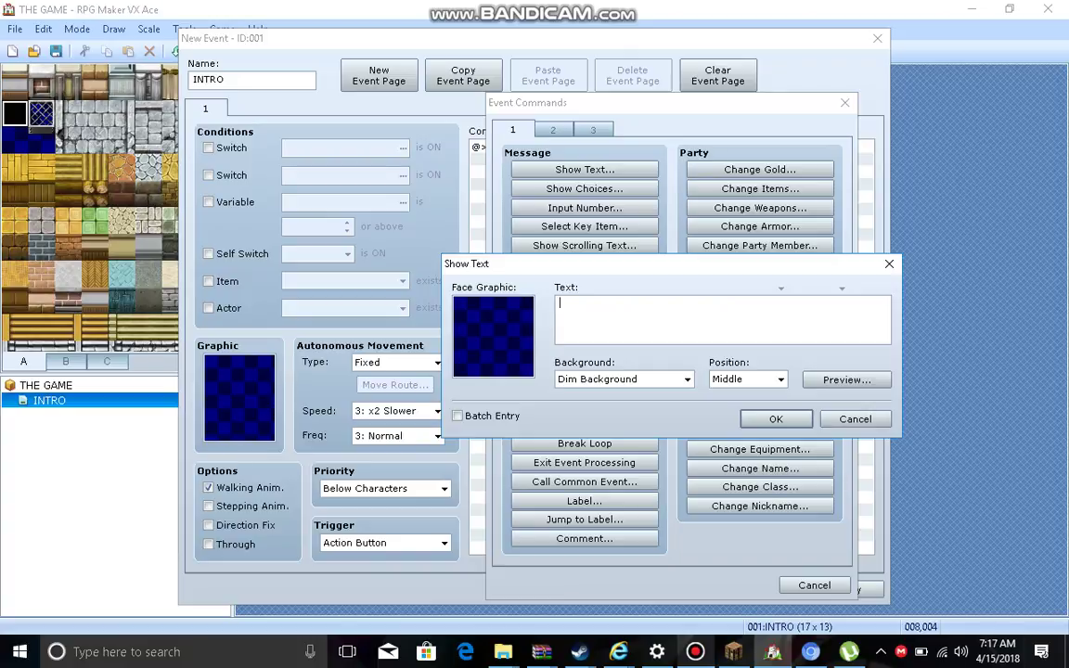
# Try the message text "STEP ONE INTRO VID ONE" in the Show Text command and erase it
pyautogui.write('STEP ')
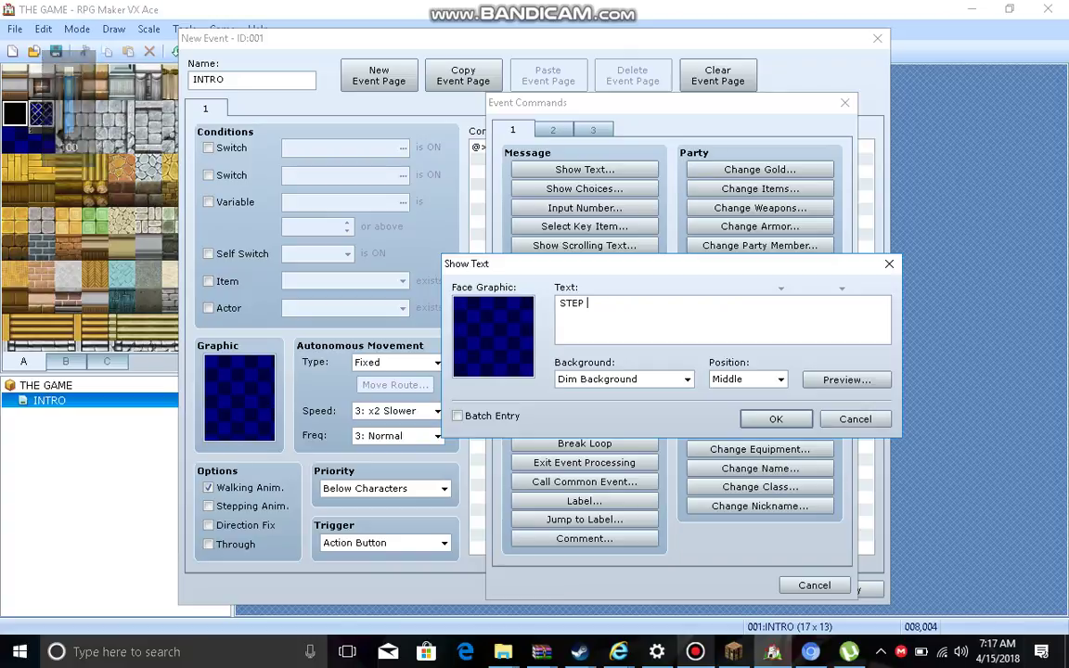
pyautogui.write('ONE')
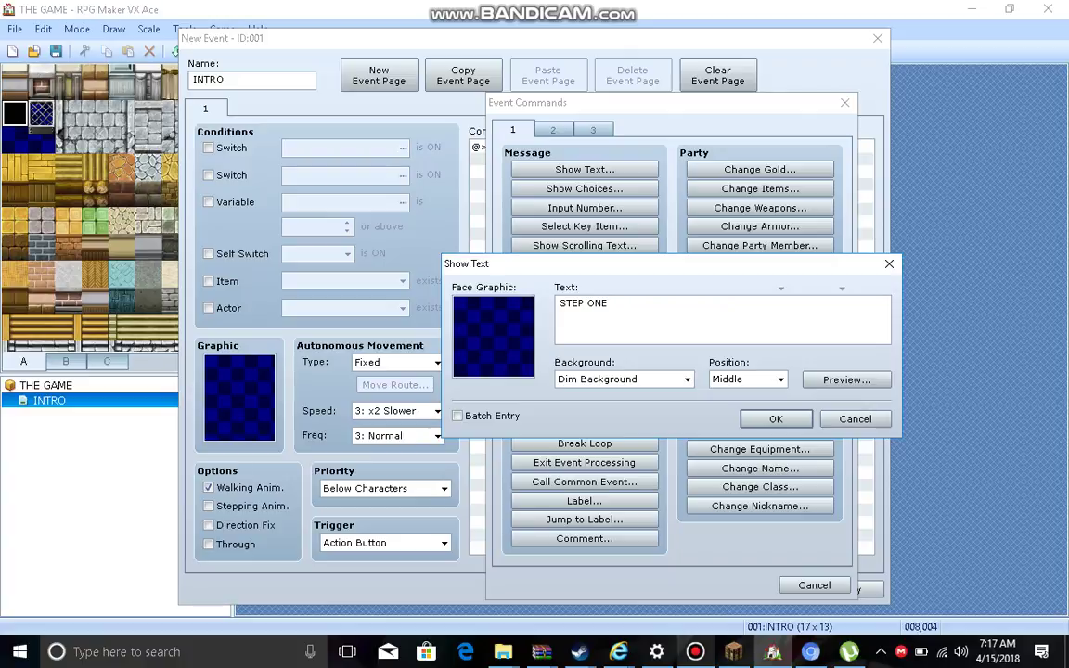
pyautogui.write(' INTRO VD')
pyautogui.press('BackSpace')
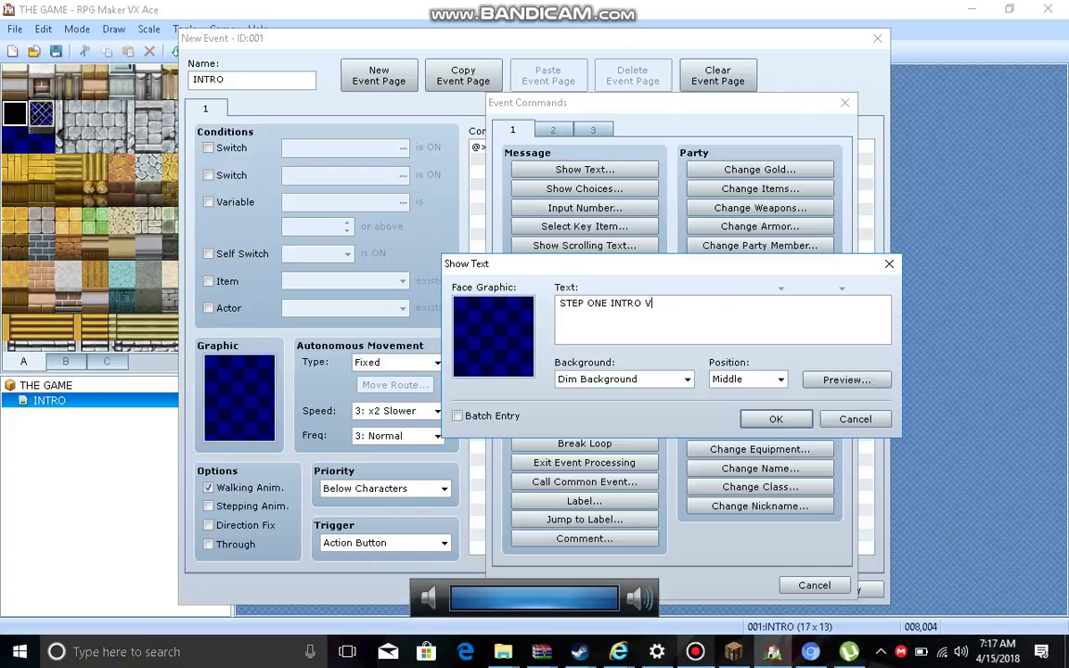
pyautogui.write('ID ONE')
pyautogui.hotkey('ctrl', 'a')
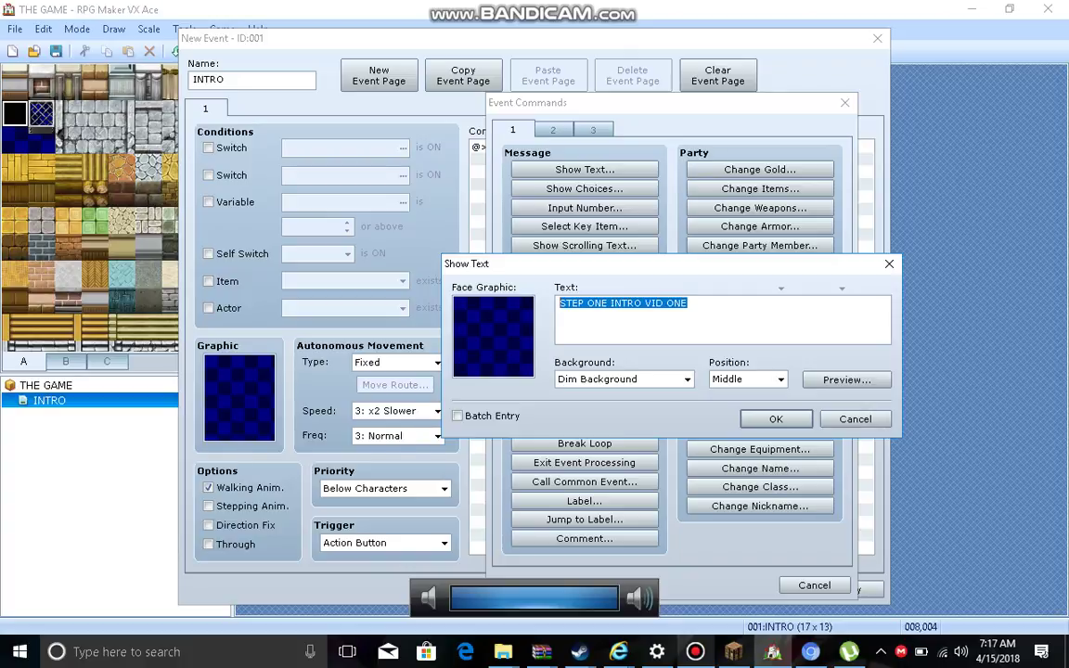
pyautogui.press('BackSpace')
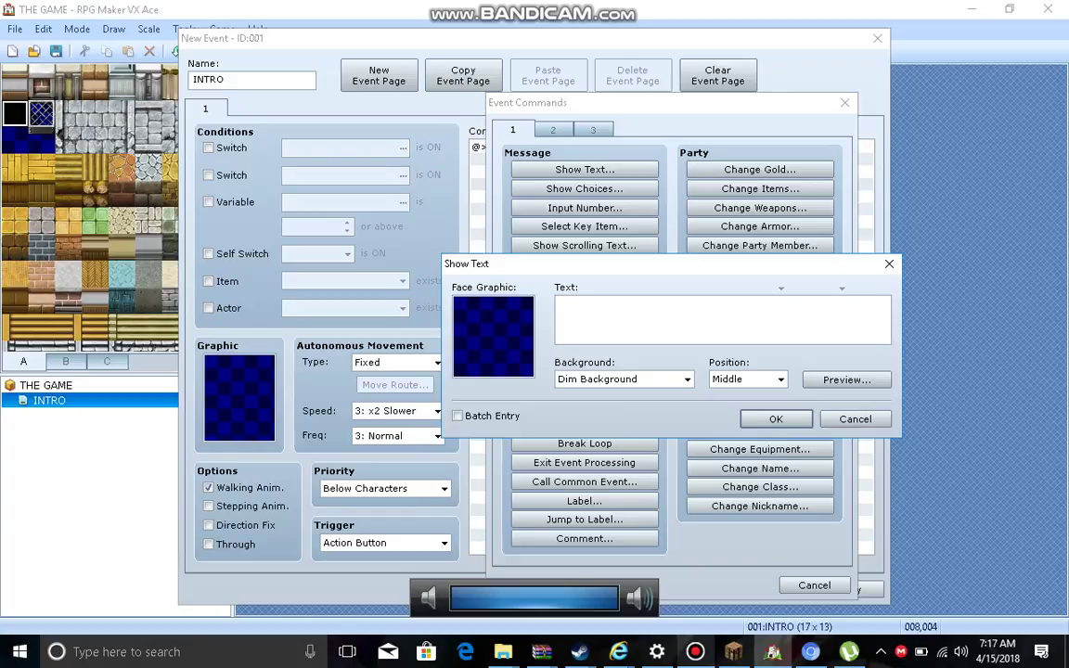
# Choose Dim Background and the Middle position for the message, and preview the message window
pyautogui.click(686, 379)
pyautogui.click(594, 408)
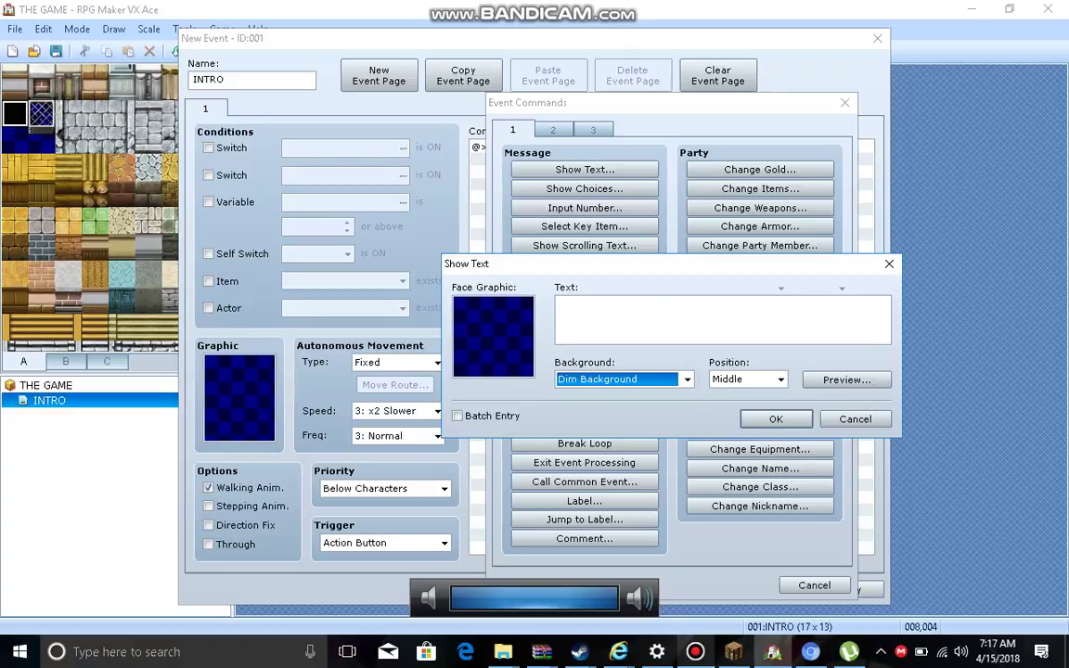
pyautogui.click(780, 378)
pyautogui.click(746, 408)
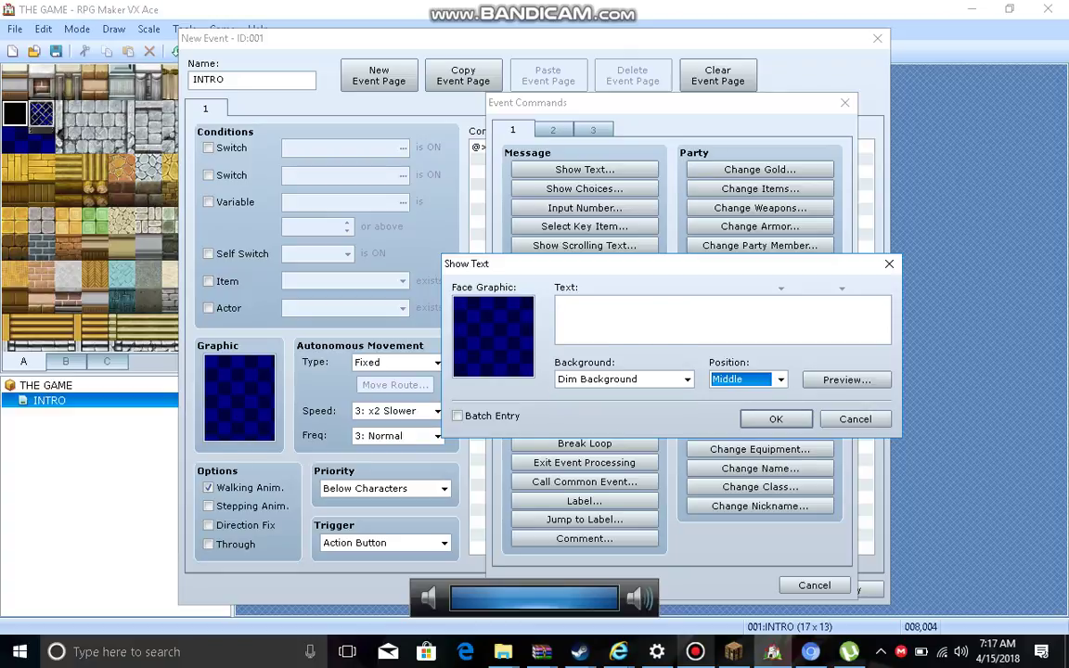
pyautogui.press('Tab')
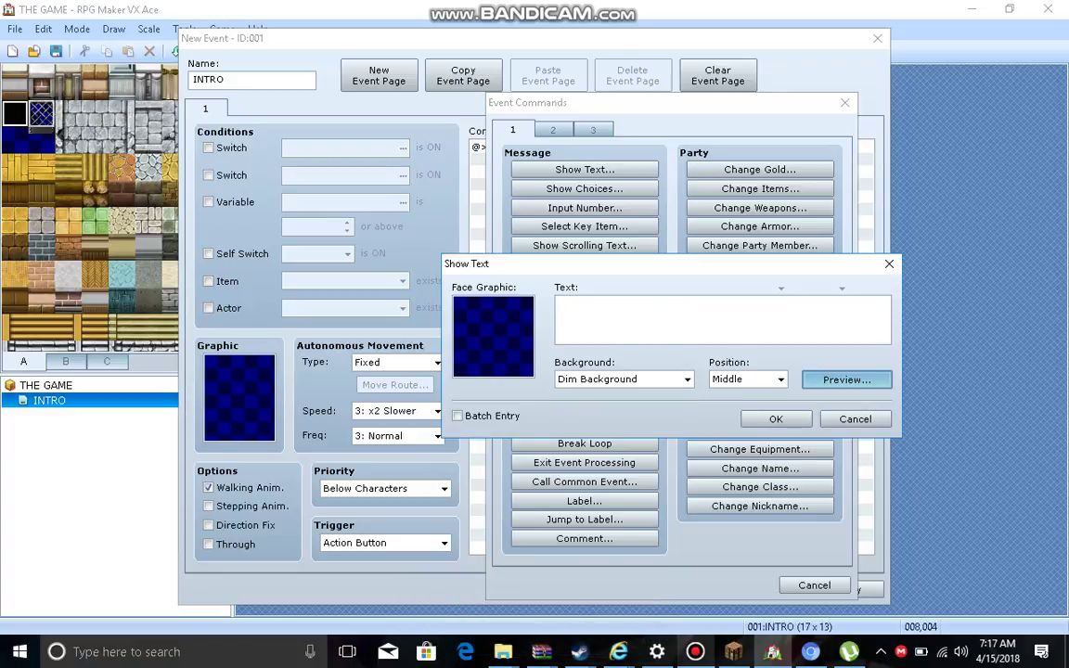
pyautogui.press('Return')
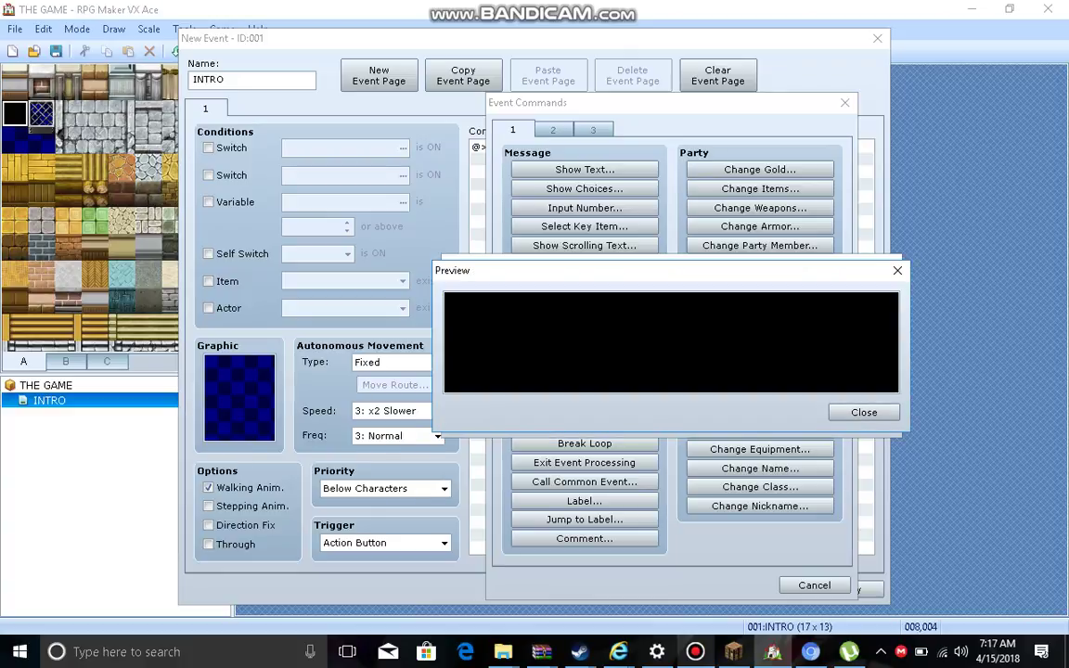
pyautogui.press('Return')
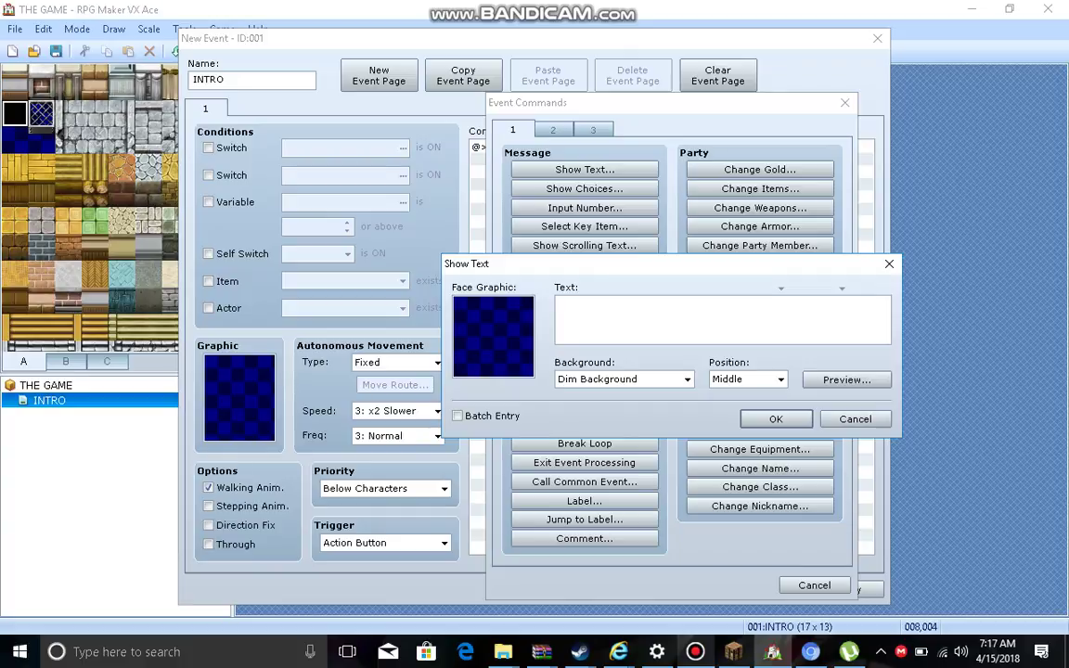
# Browse the face graphic sets from Actor1 through Spiritual for the Show Text message, and choose (None)
pyautogui.doubleClick(493, 336)
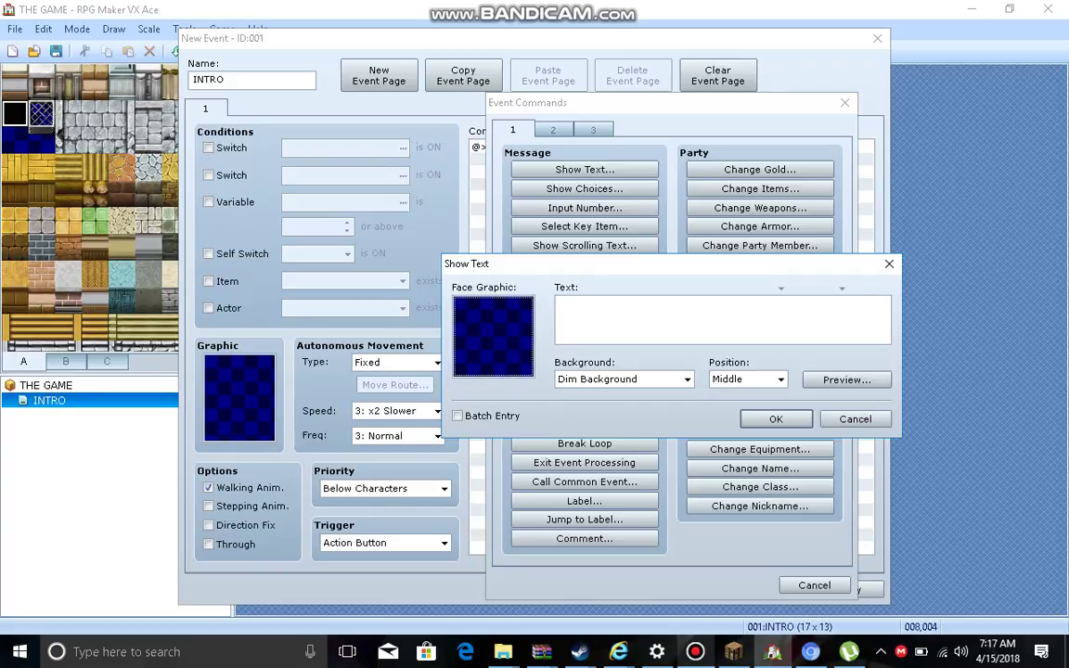
pyautogui.click(453, 252)
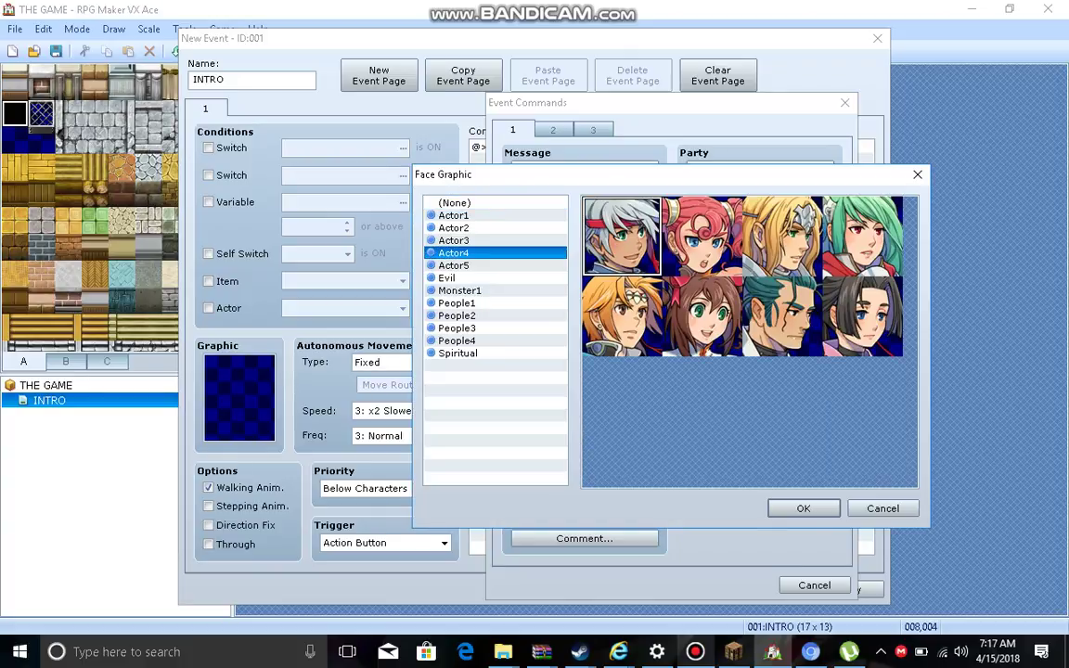
pyautogui.press('Up')
pyautogui.press('Up')
pyautogui.press('Up')
pyautogui.press('Down')
pyautogui.press('Down')
pyautogui.press('Down')
pyautogui.press('Down')
pyautogui.press('Down')
pyautogui.press('Down')
pyautogui.press('Down')
pyautogui.press('Down')
pyautogui.press('Down')
pyautogui.press('Down')
pyautogui.press('Down')
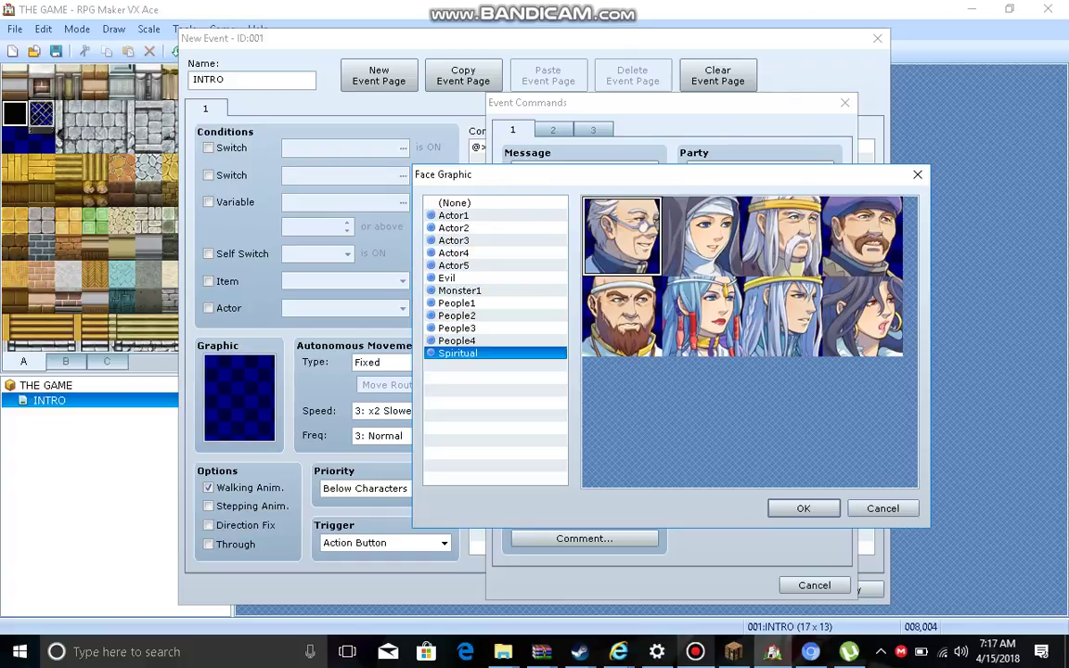
pyautogui.press('Up')
pyautogui.press('Up')
pyautogui.press('Up')
pyautogui.press('Up')
pyautogui.press('Up')
pyautogui.press('Up')
pyautogui.press('Up')
pyautogui.press('Up')
pyautogui.press('Up')
pyautogui.press('Up')
pyautogui.press('Up')
pyautogui.press('Up')
pyautogui.press('Down')
pyautogui.press('Down')
pyautogui.press('Down')
pyautogui.press('Down')
pyautogui.press('Down')
pyautogui.press('Down')
pyautogui.press('Down')
pyautogui.press('Down')
pyautogui.press('Down')
pyautogui.press('Down')
pyautogui.press('Down')
pyautogui.press('Down')
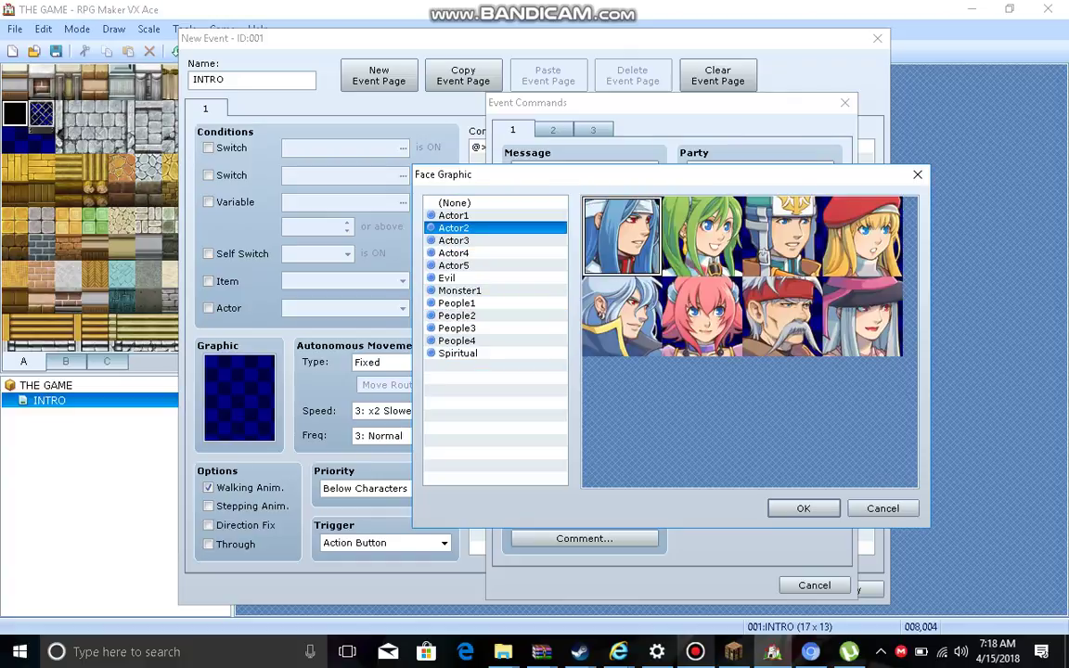
pyautogui.click(454, 202)
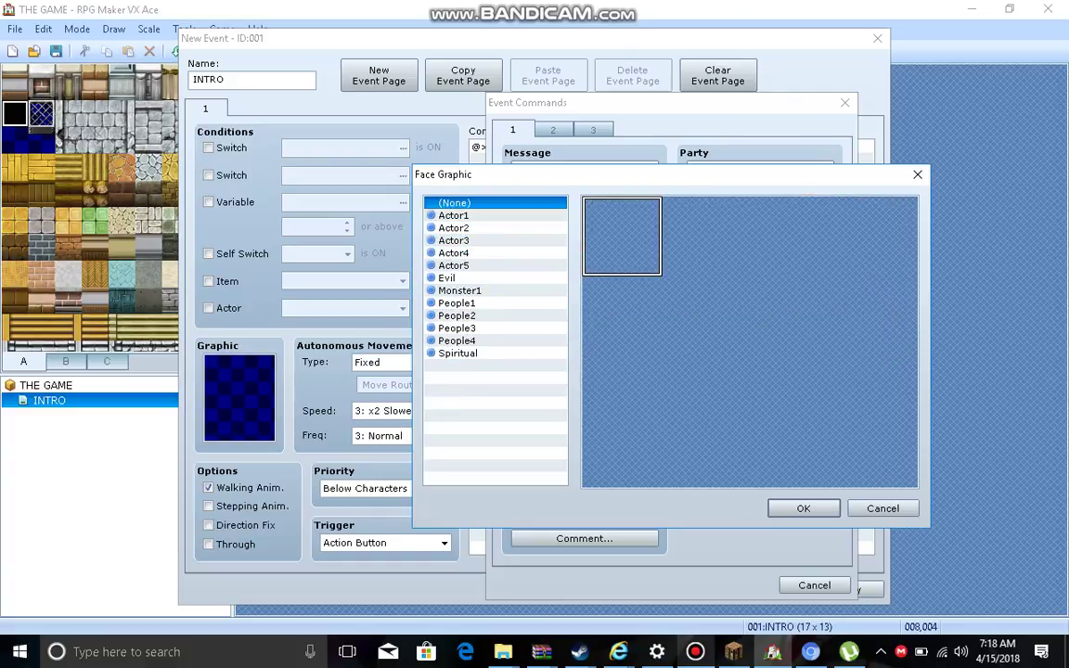
pyautogui.press('Return')
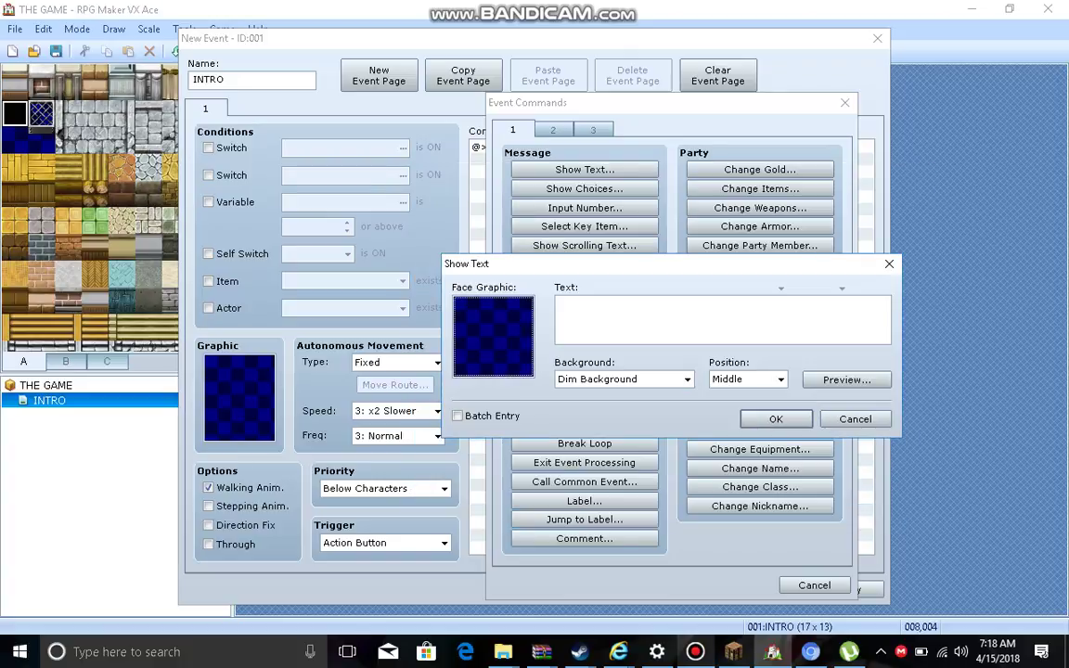